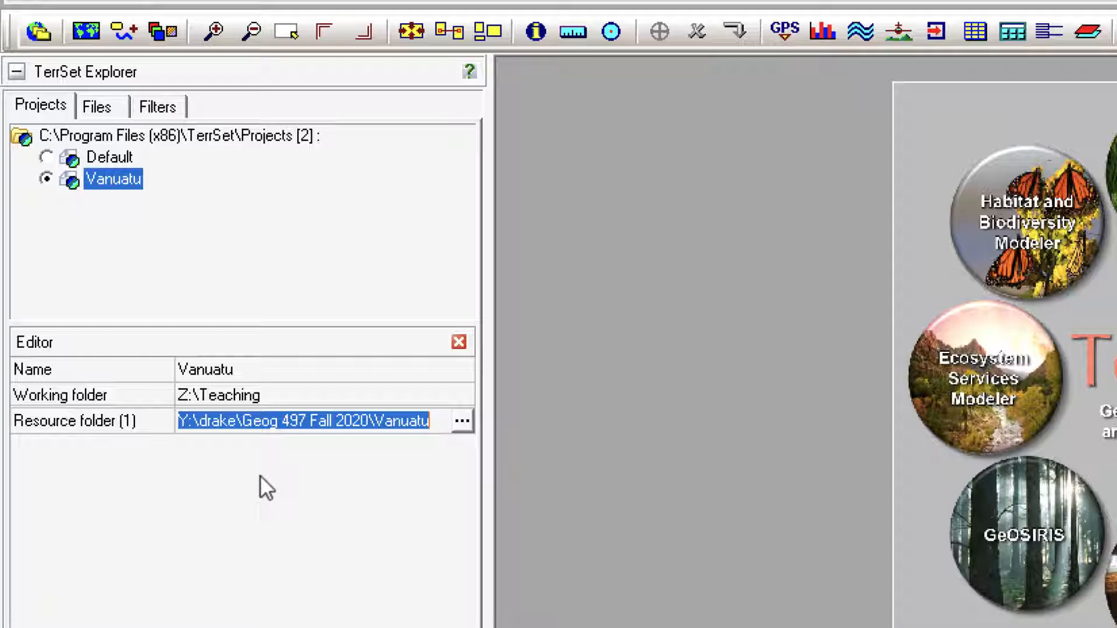
Accept the Vanuatu project's resource folder and list the files in that folder
click(260, 476)
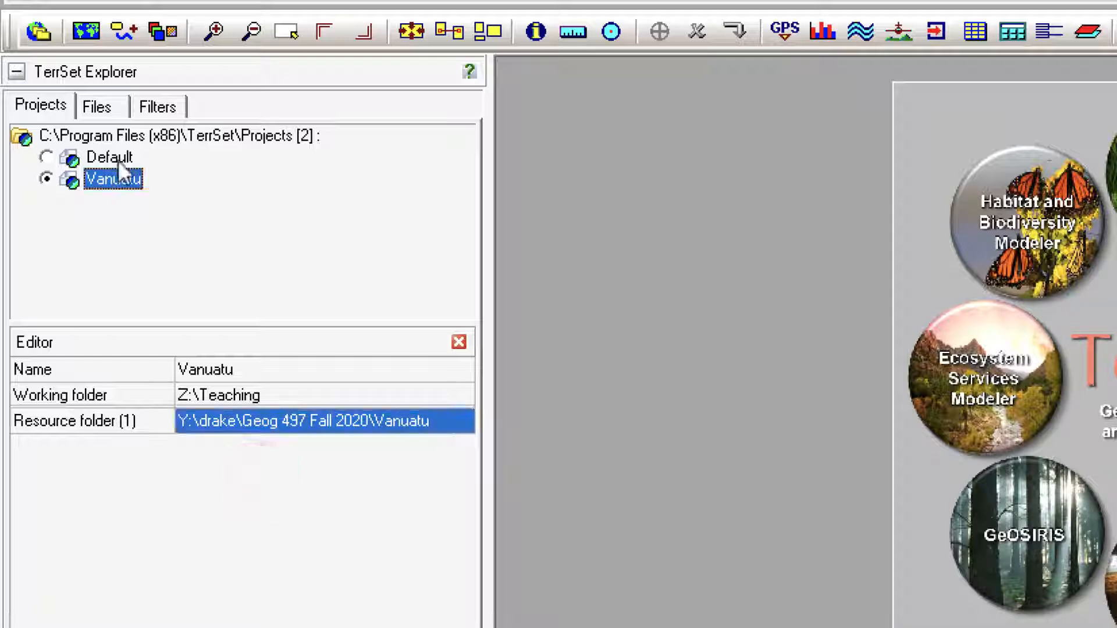
click(103, 107)
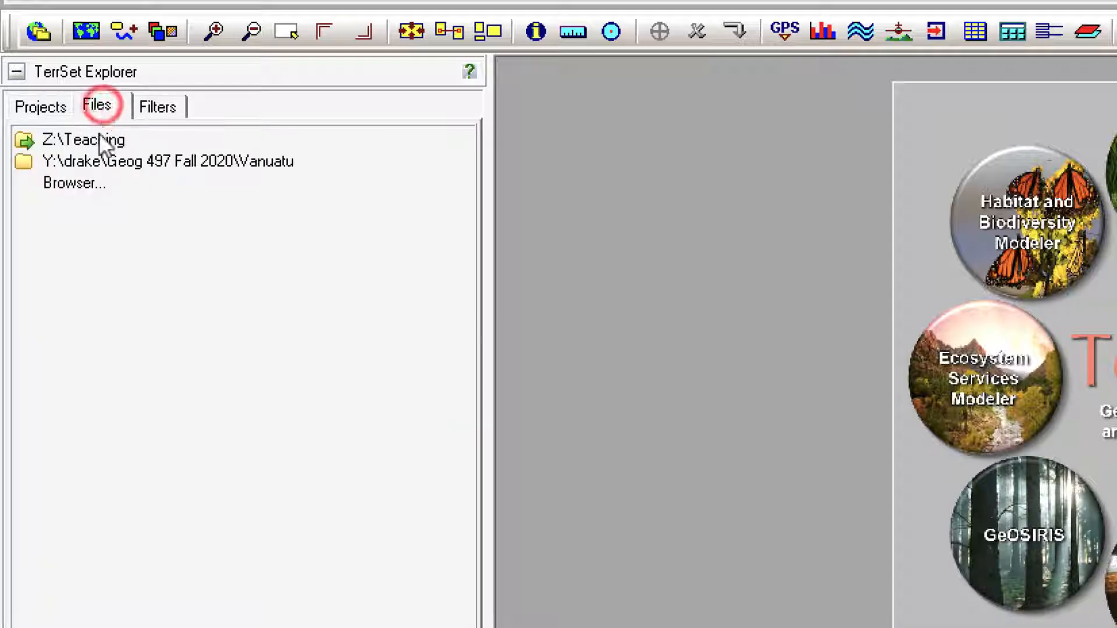
click(96, 162)
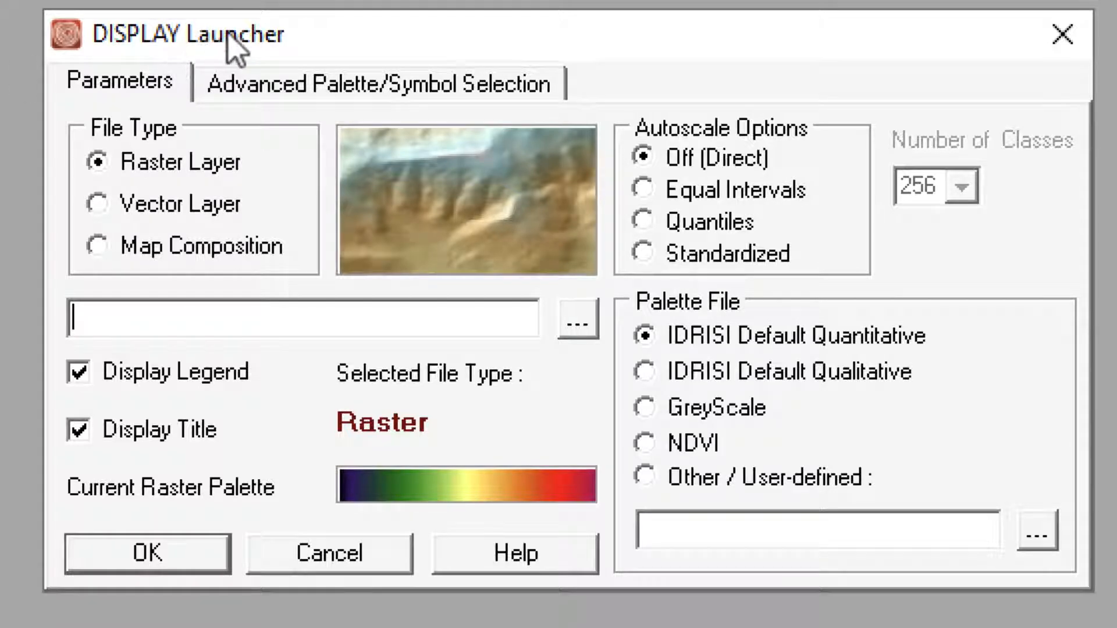
Display the raster layer Ambae_20200213_b2 from the Vanuatu folder with equal-interval autoscaling and the IDRISI Default Quantitative palette
click(580, 324)
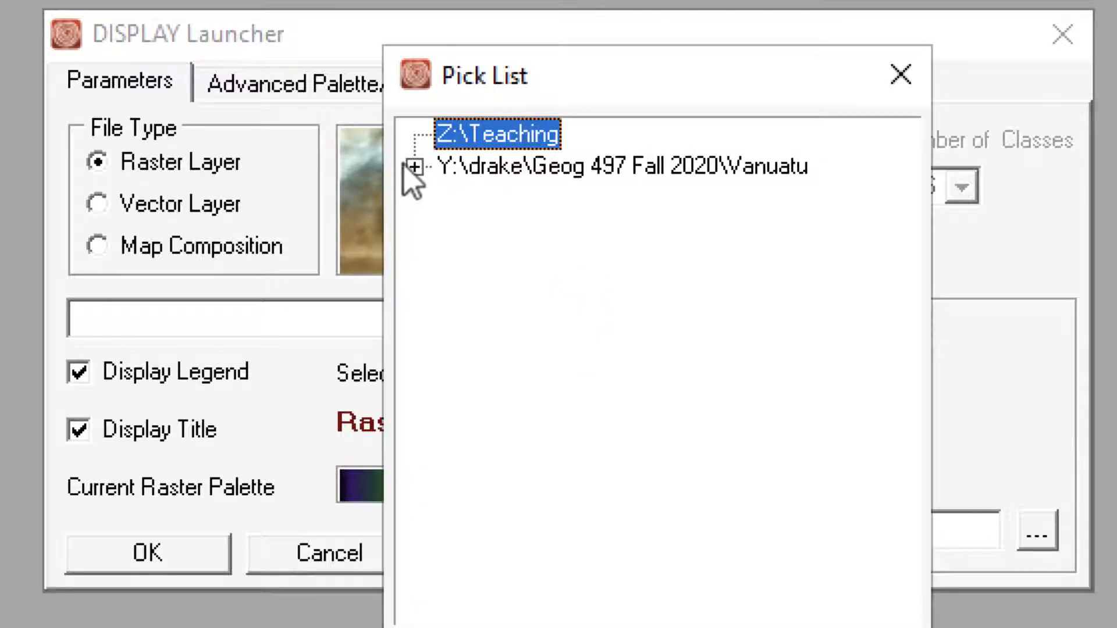
click(414, 167)
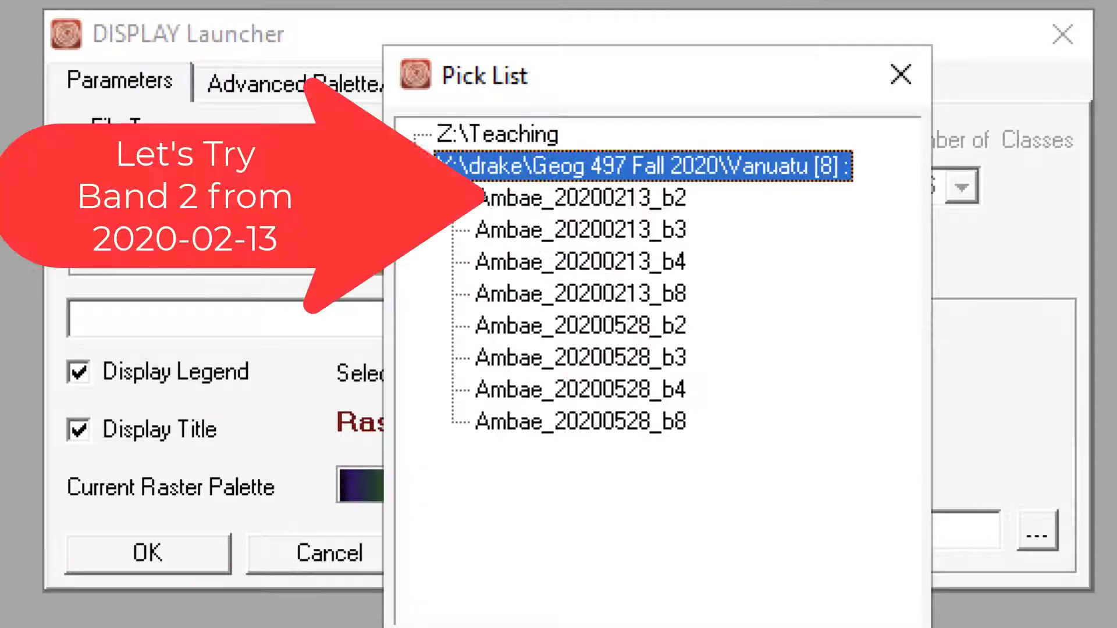
double_click(571, 198)
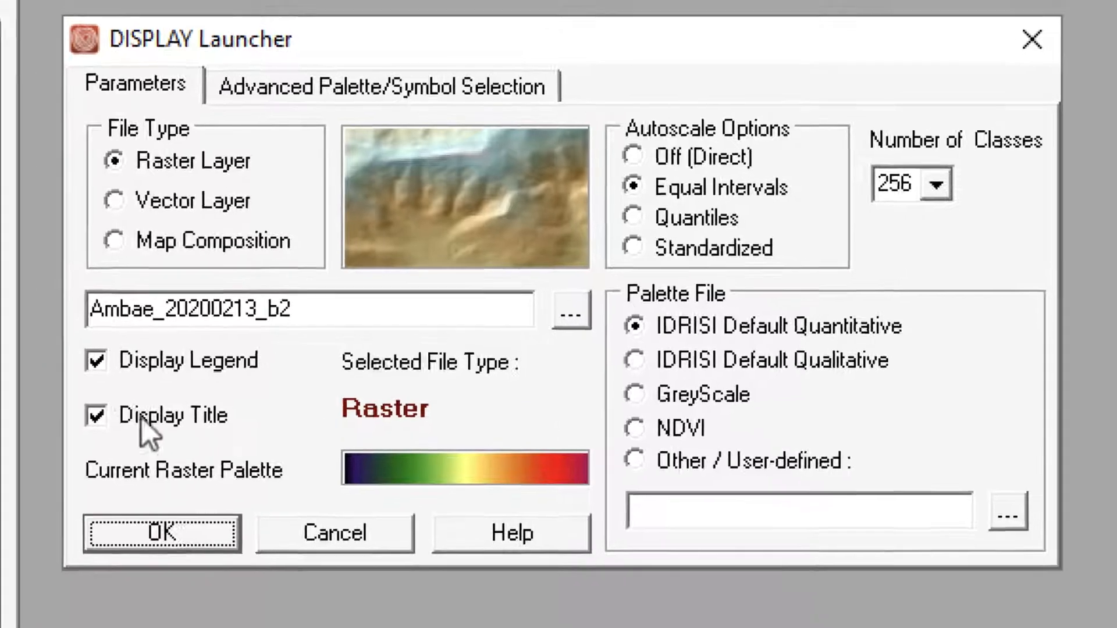
click(177, 532)
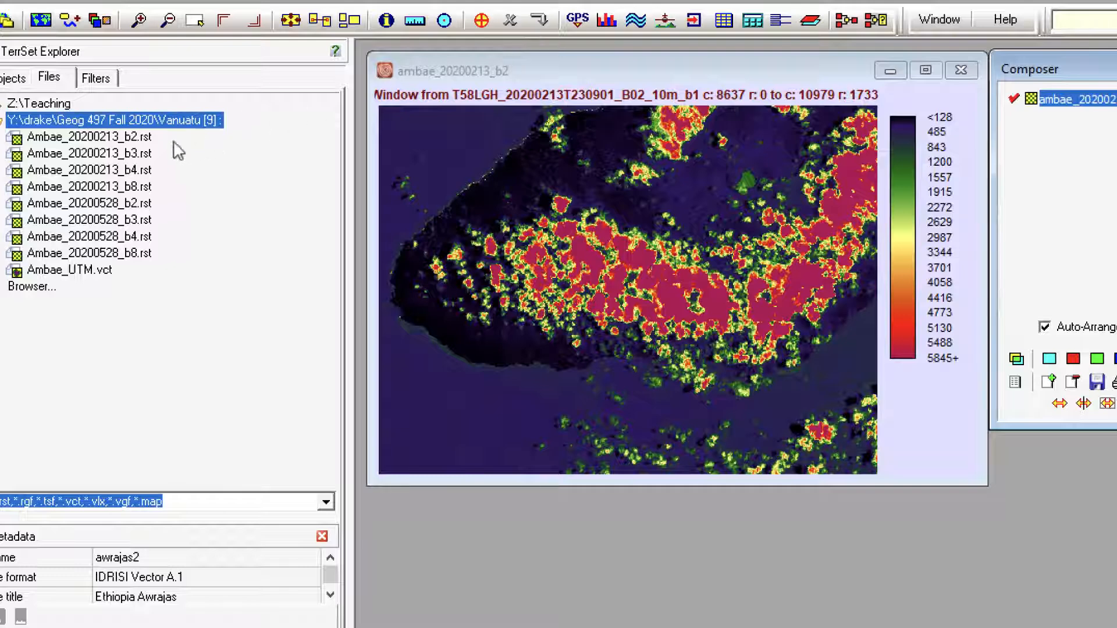
Open Ambae_20200213_b3.rst in a separate map window, move it aside and close it again
click(119, 156)
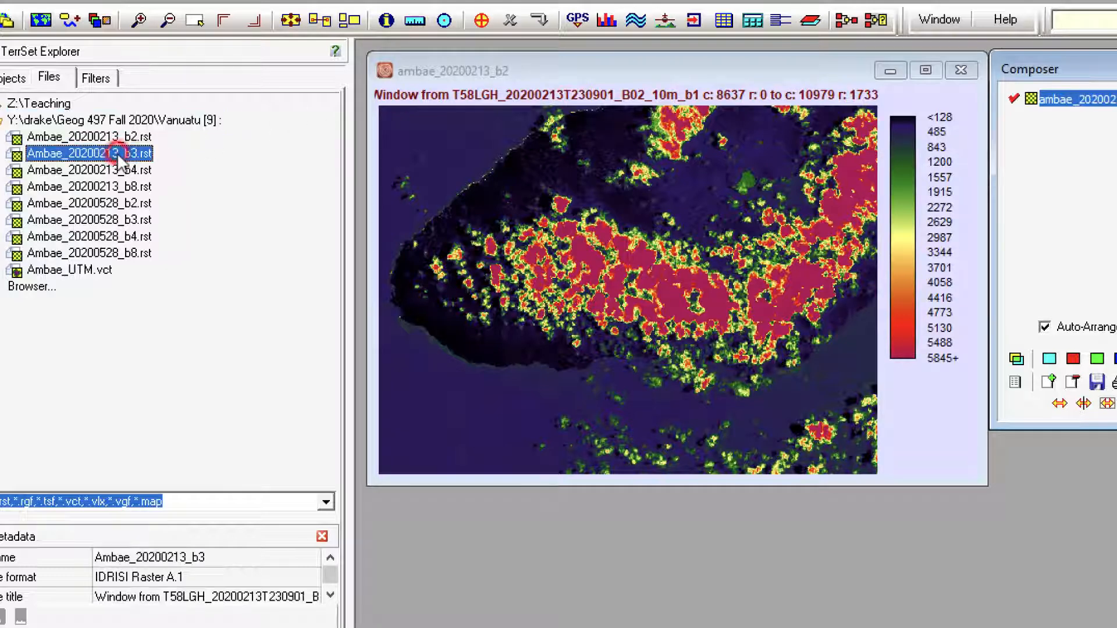
double_click(119, 156)
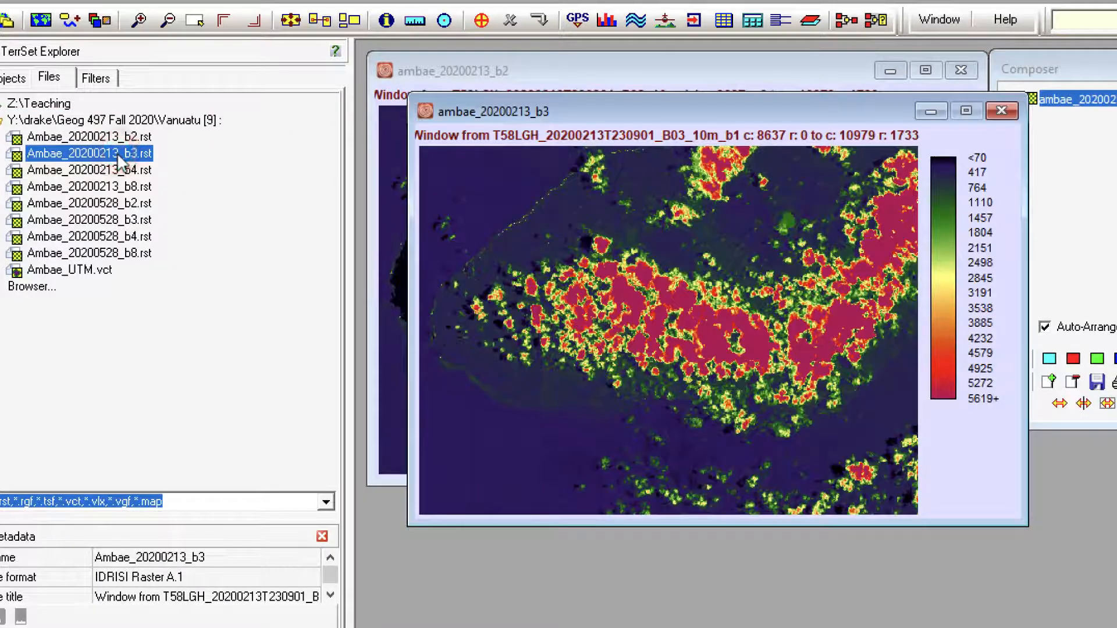
drag(623, 104, 787, 152)
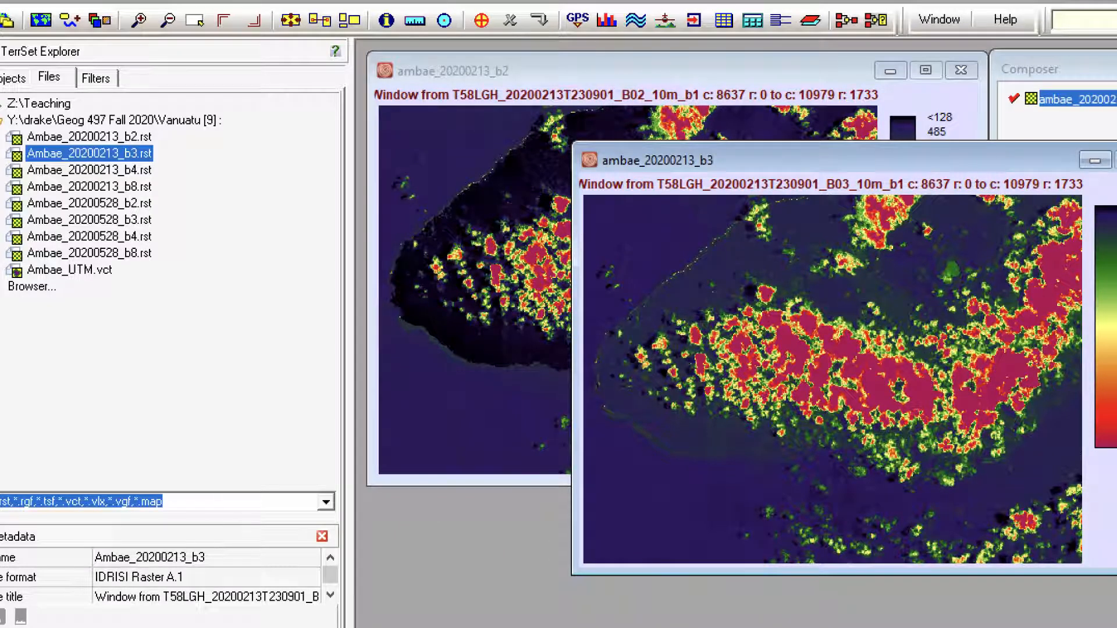
key(ctrl+F4)
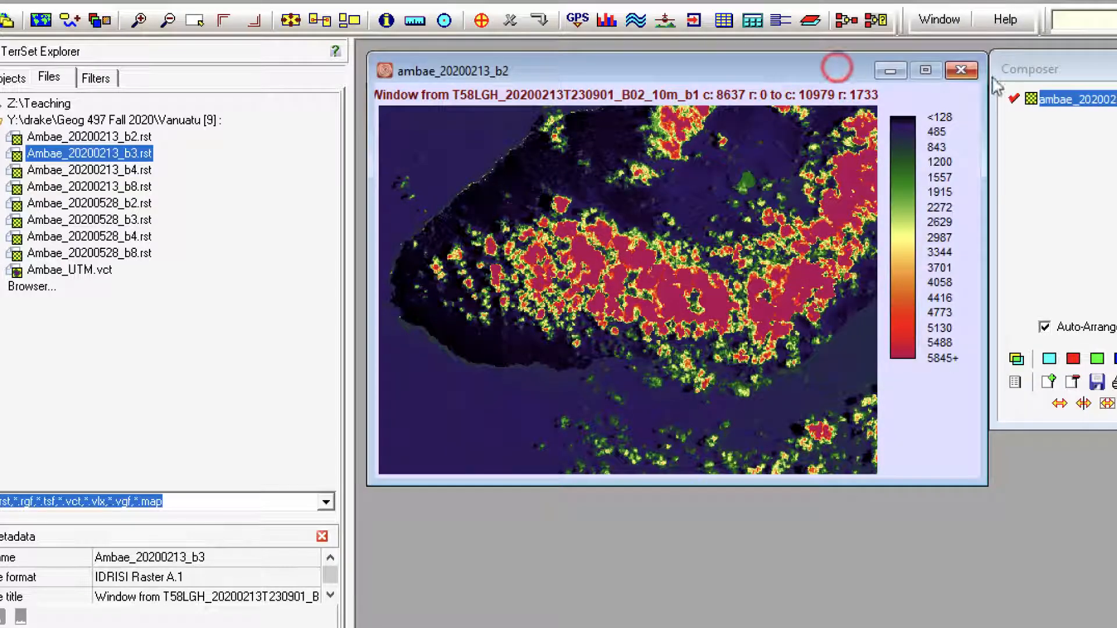
Add the raster layer Ambae_20200213_b3 to the band 2 map composition with the IDRISI Default Quantitative palette
click(1076, 64)
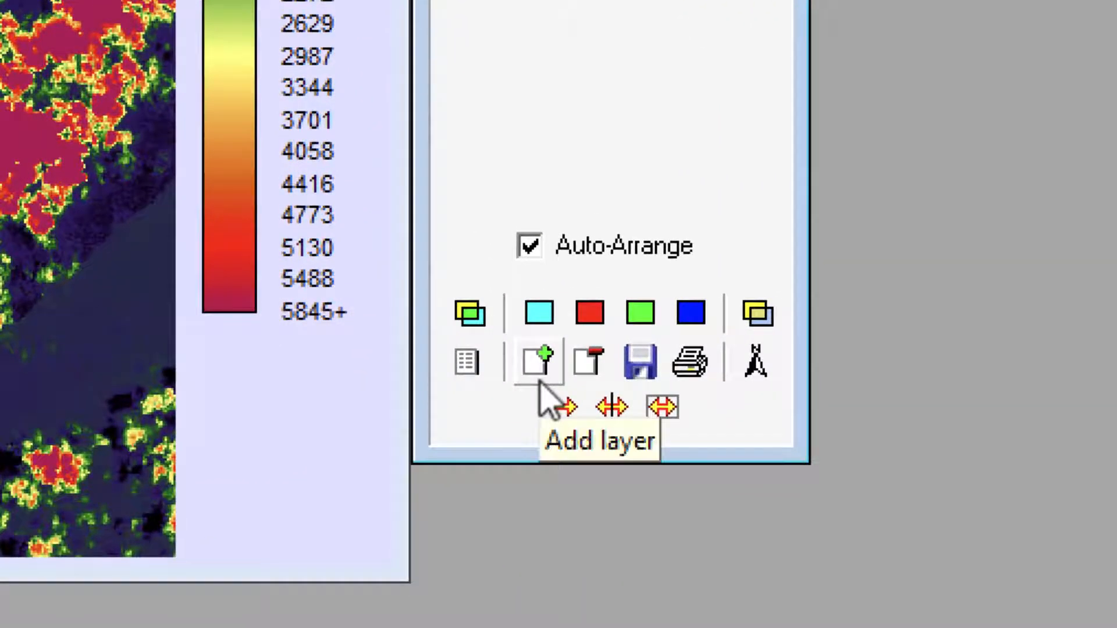
click(539, 379)
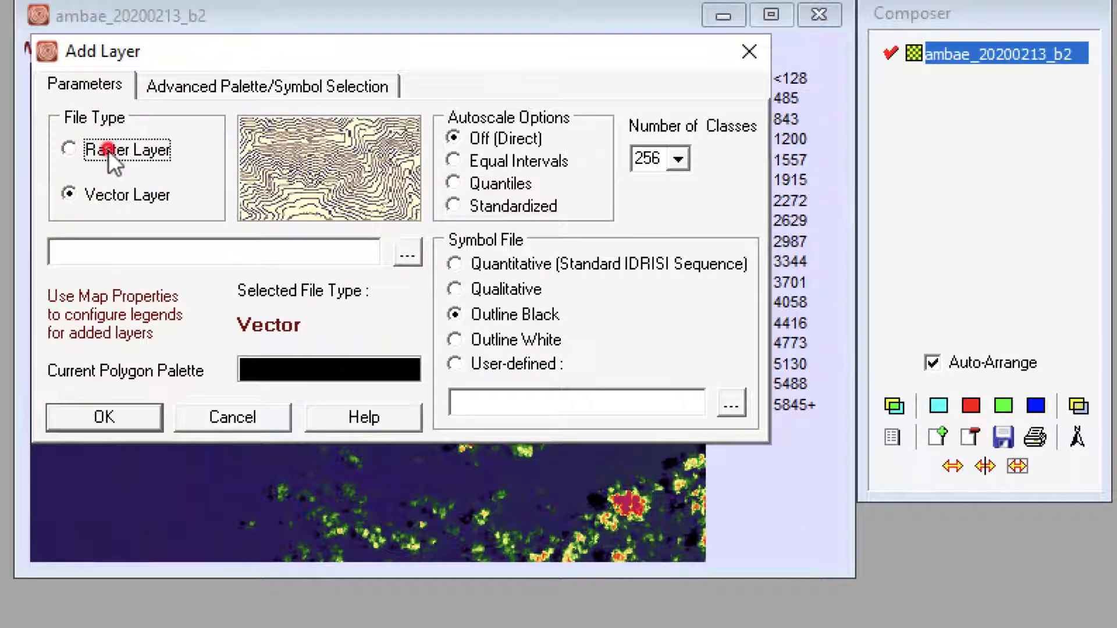
click(108, 150)
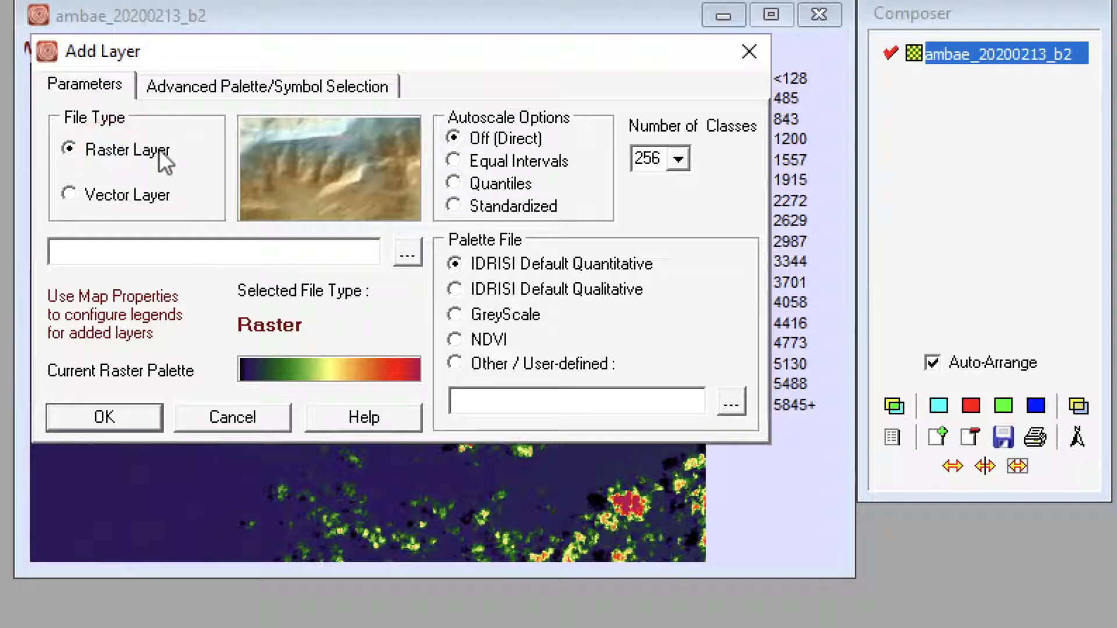
click(407, 254)
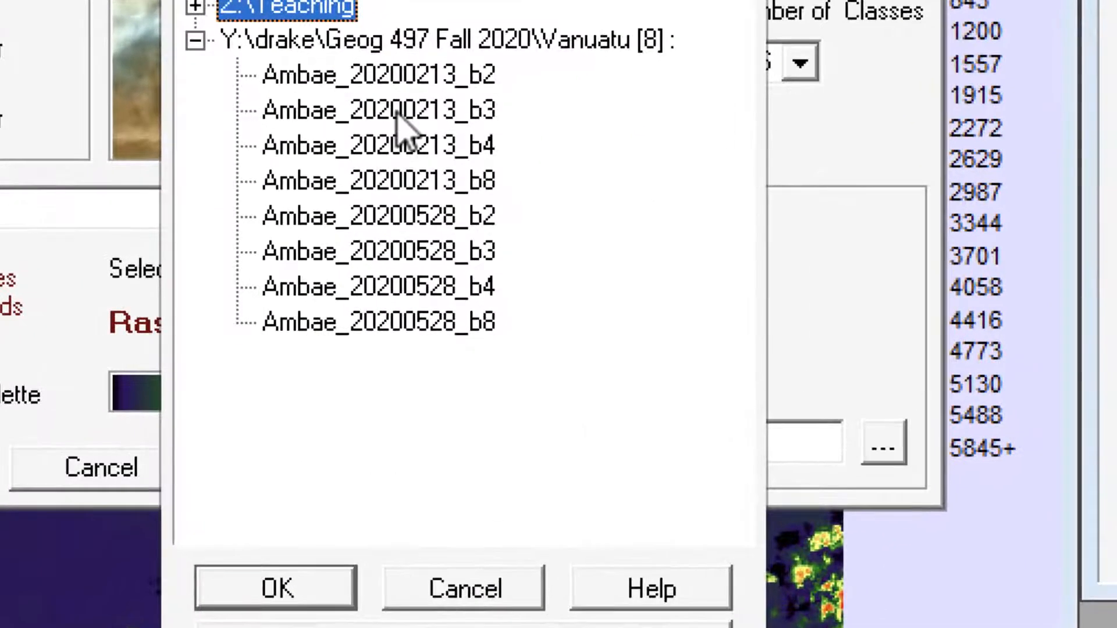
click(397, 112)
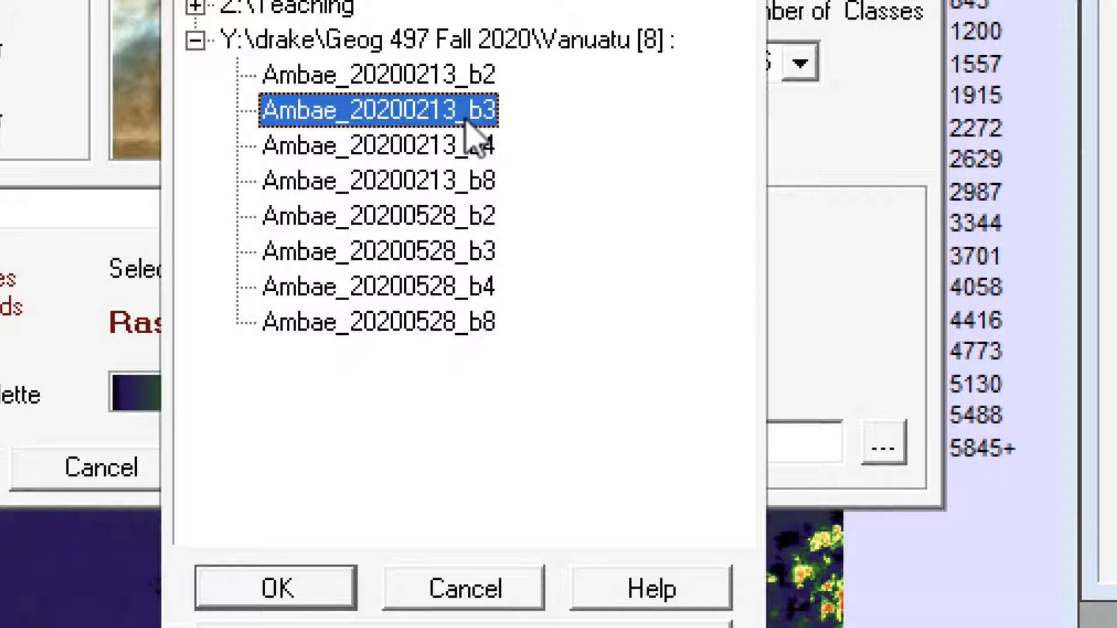
click(309, 597)
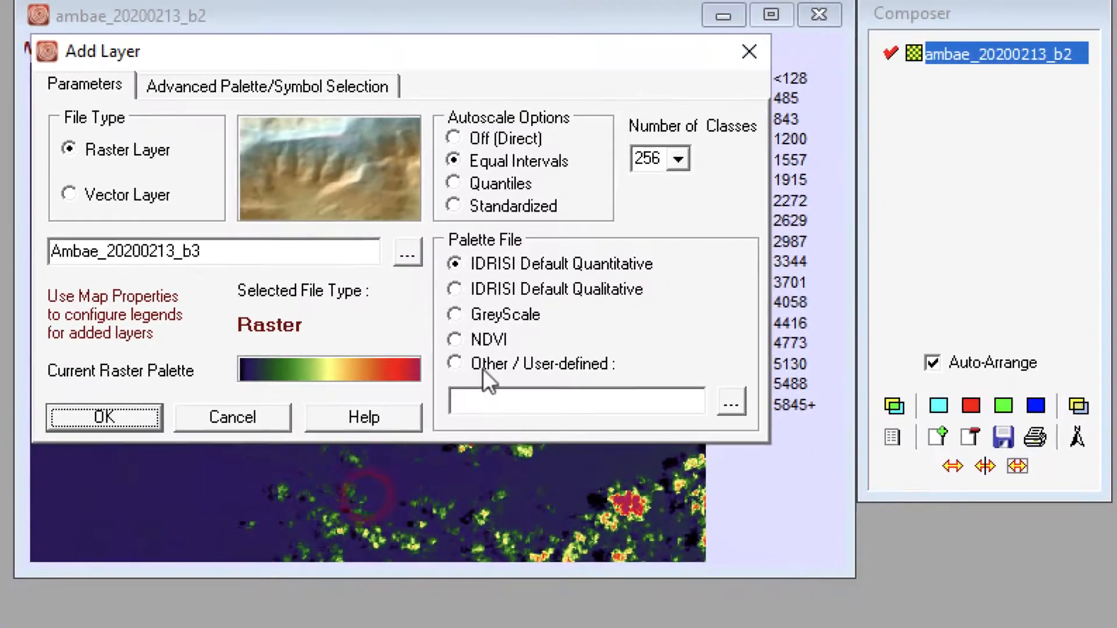
click(136, 421)
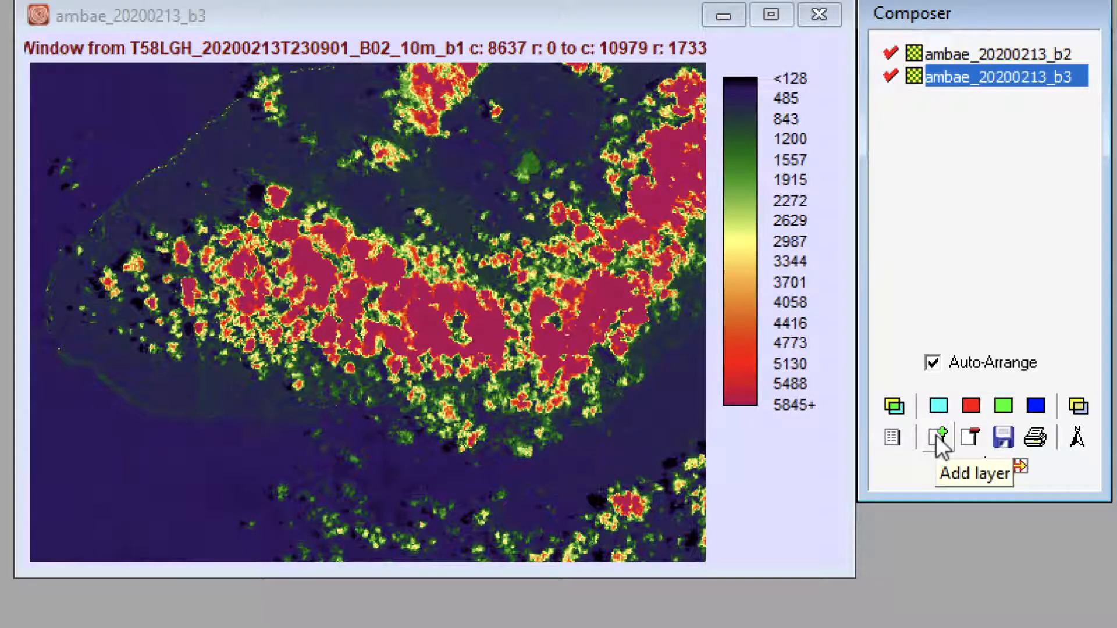
Add the raster layer Ambae_20200213_b4 to the same map composition with the IDRISI Default Quantitative palette
click(936, 438)
click(153, 152)
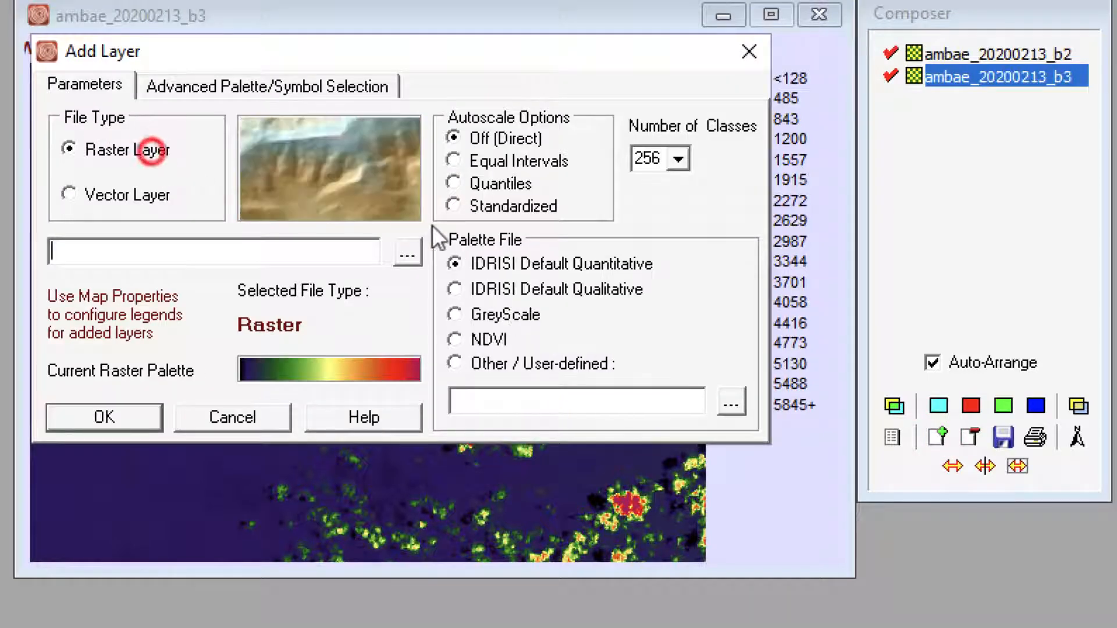
click(406, 253)
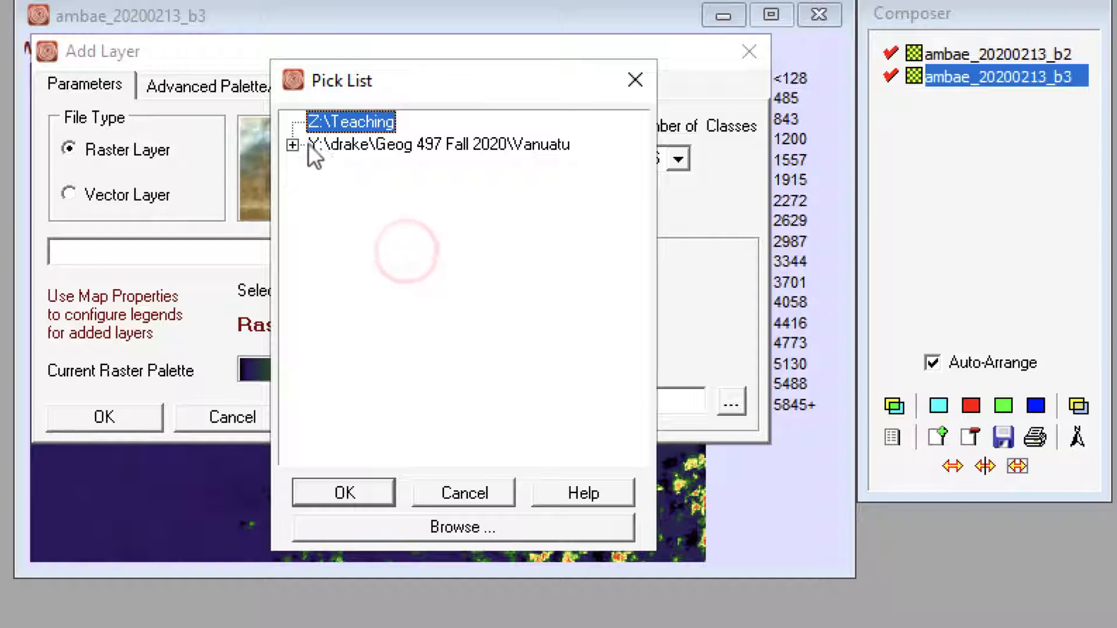
double_click(364, 143)
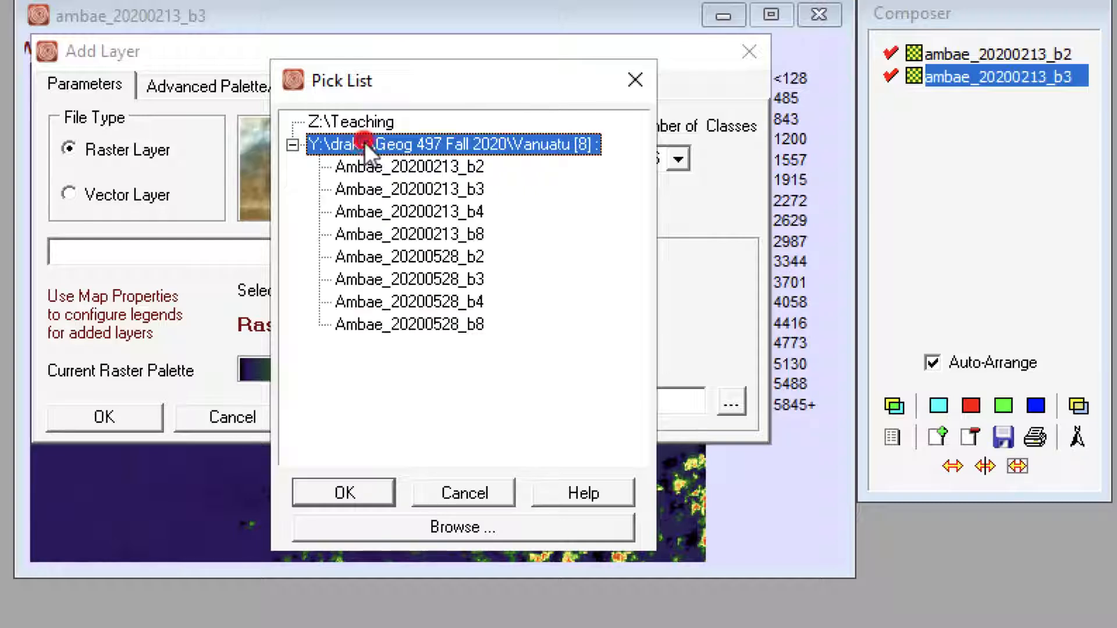
click(394, 212)
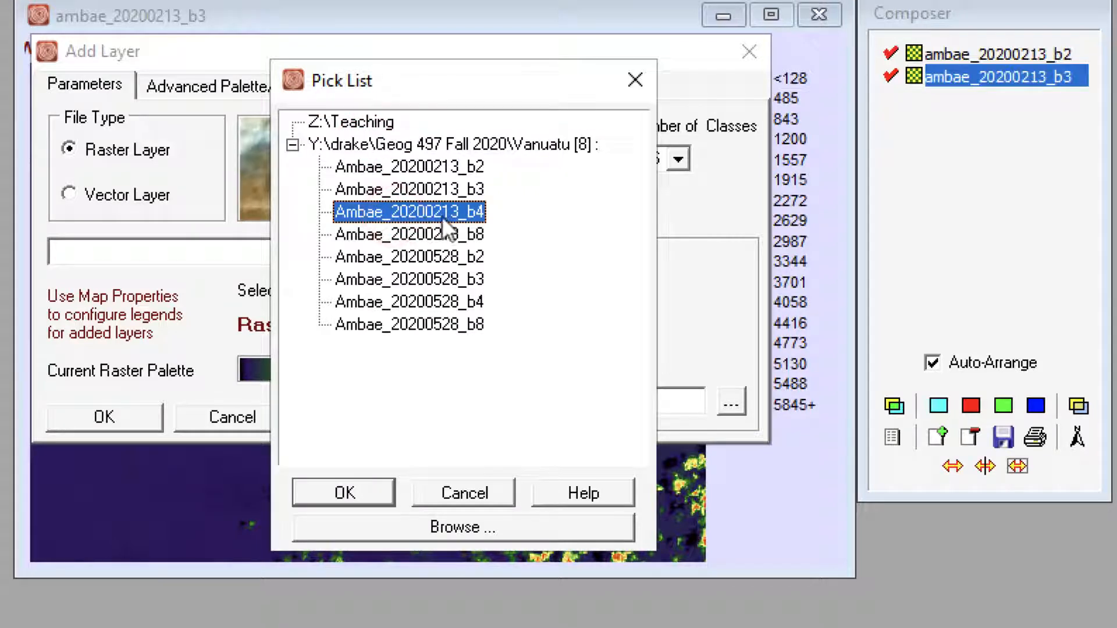
click(370, 491)
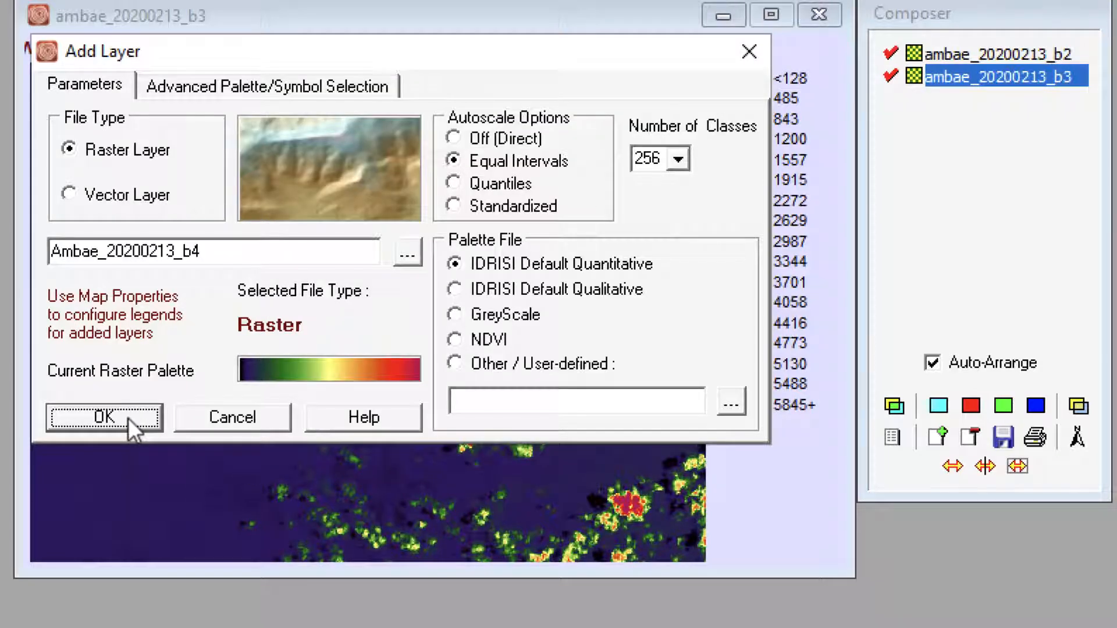
click(404, 254)
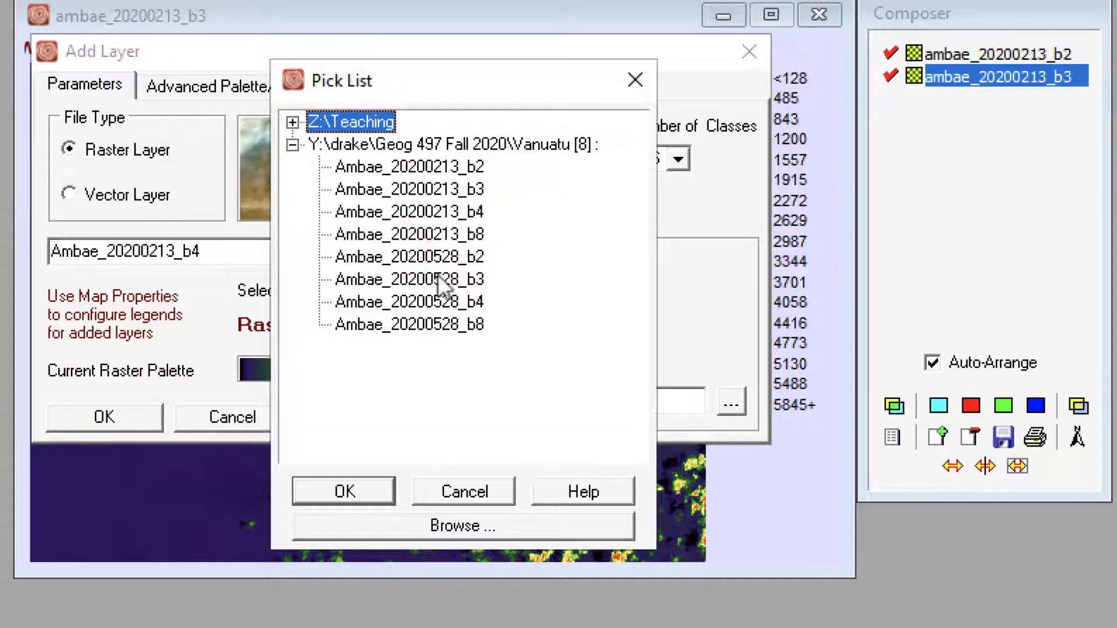
click(466, 489)
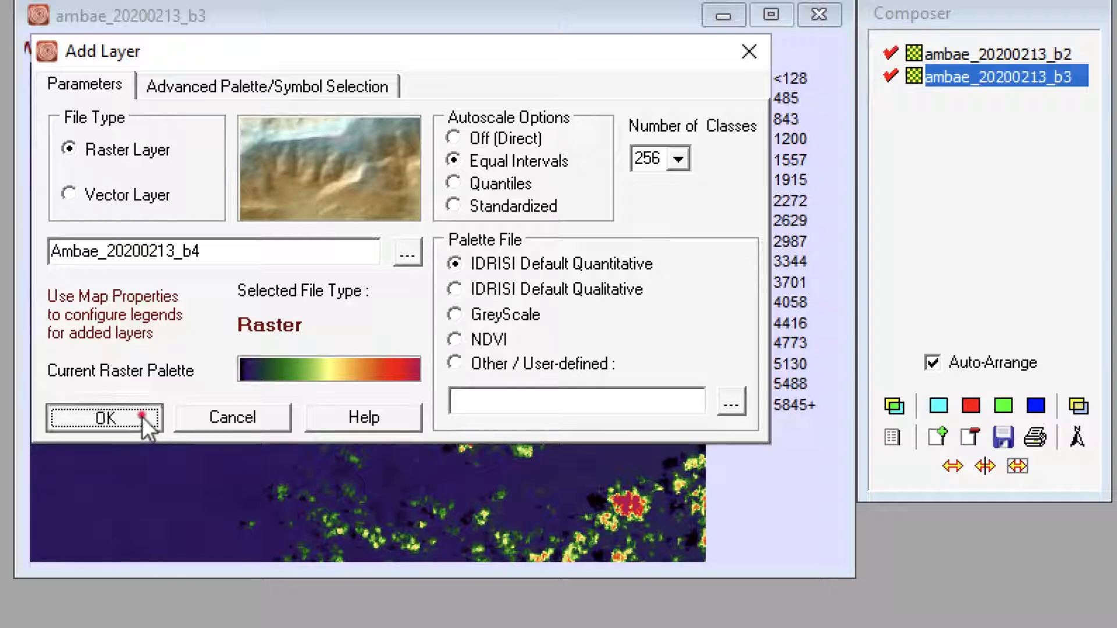
click(144, 414)
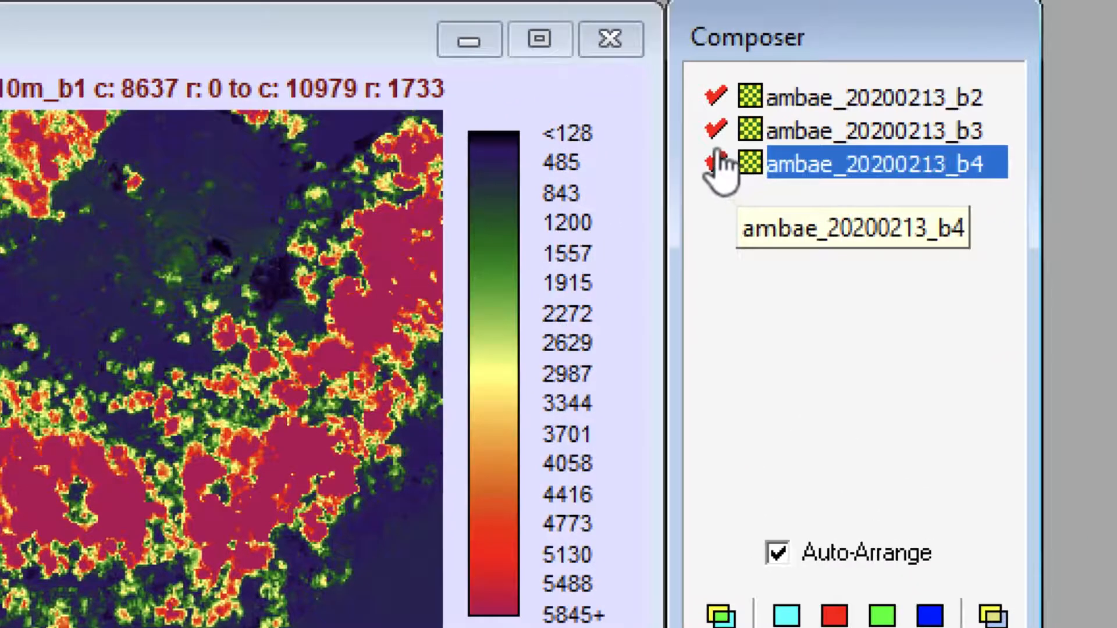
Toggle the band 4, band 3 and band 2 layers off and back on to check how they overlap
click(754, 149)
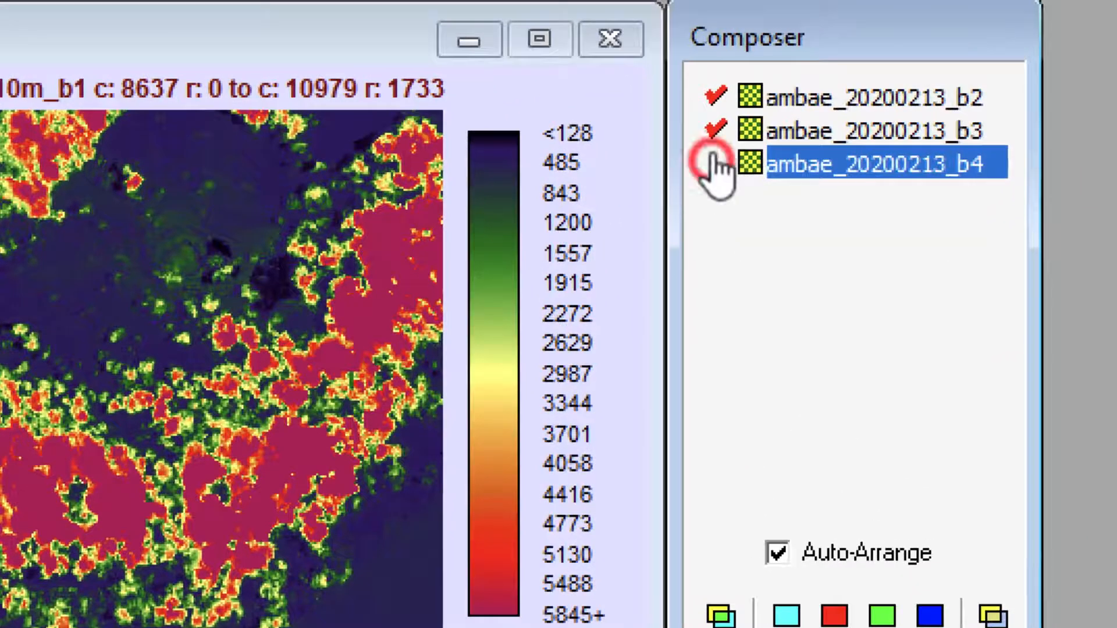
click(754, 118)
click(713, 93)
click(713, 93)
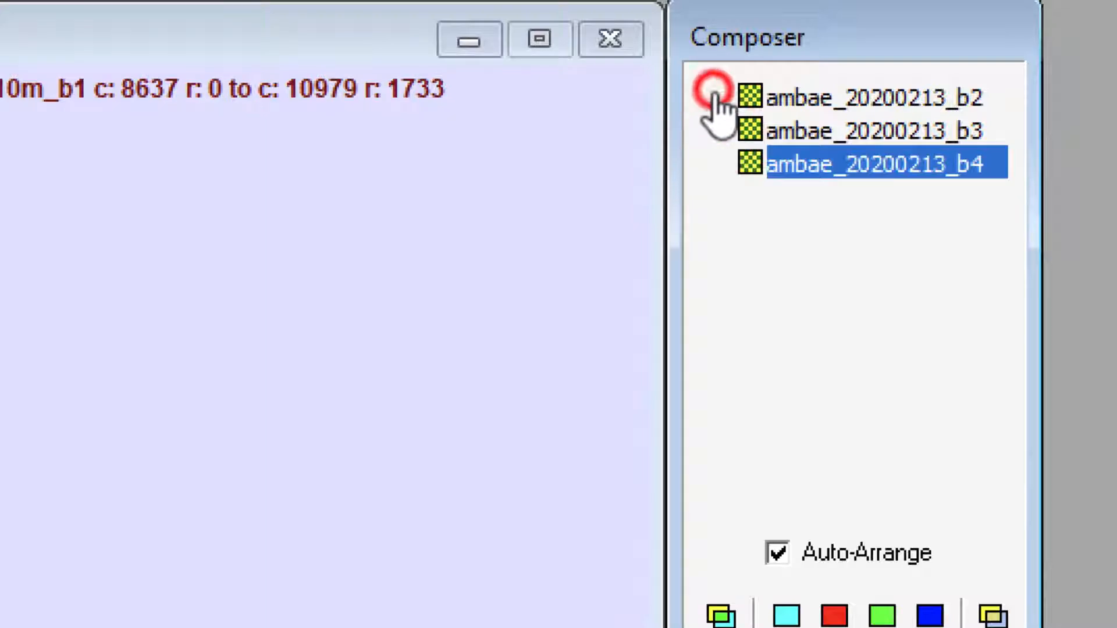
click(715, 128)
click(715, 162)
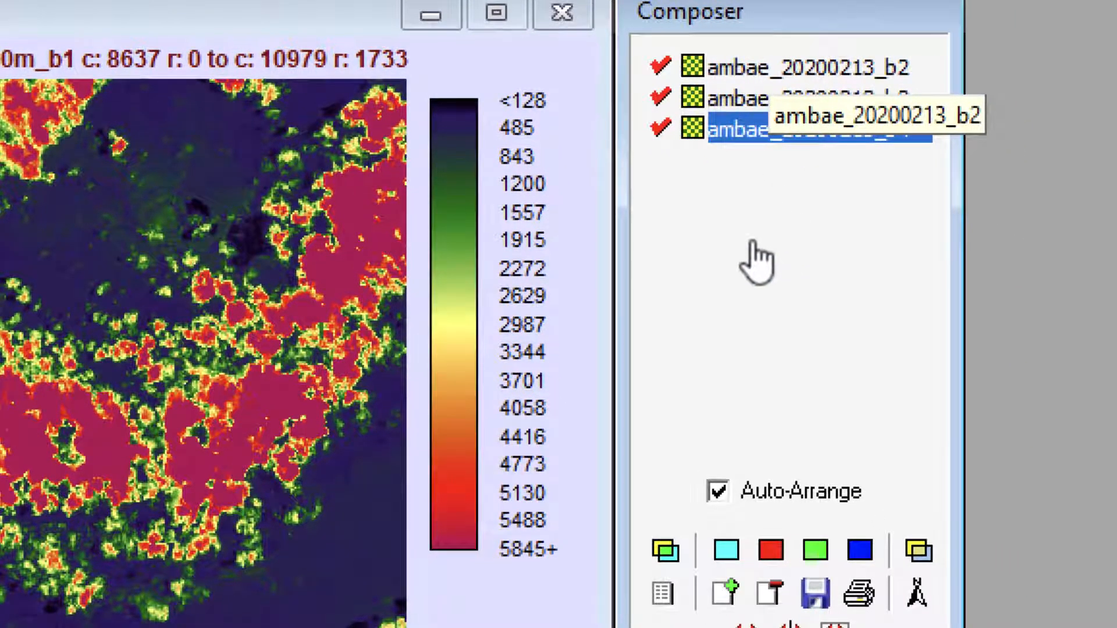
Assign ambae_20200213_b2 as the blue layer and ambae_20200213_b3 as the green layer of the composition
click(808, 69)
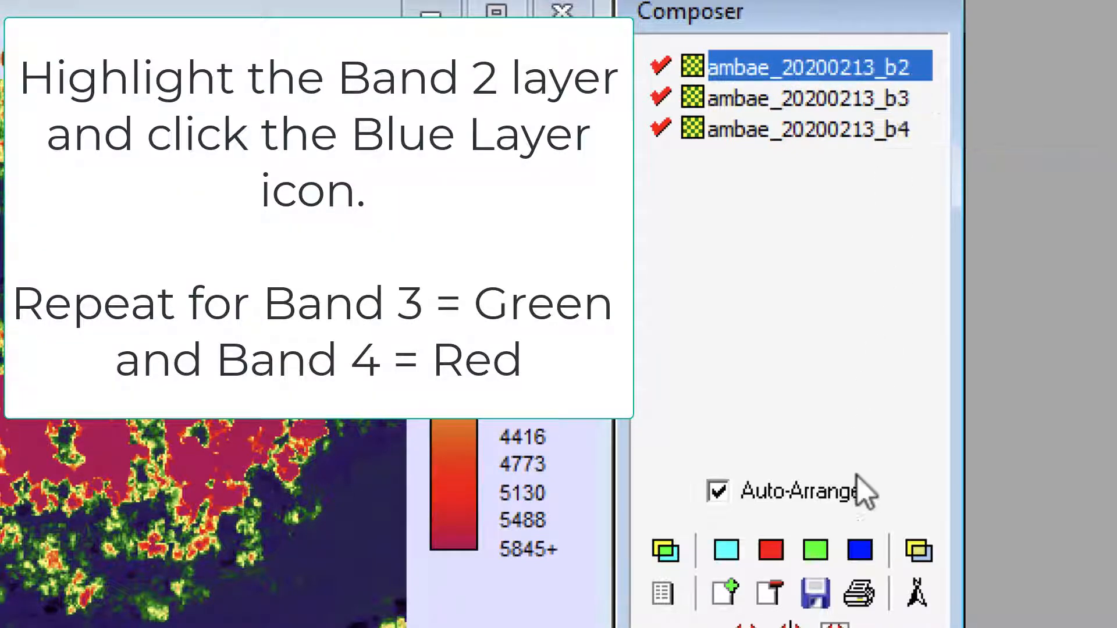
click(861, 556)
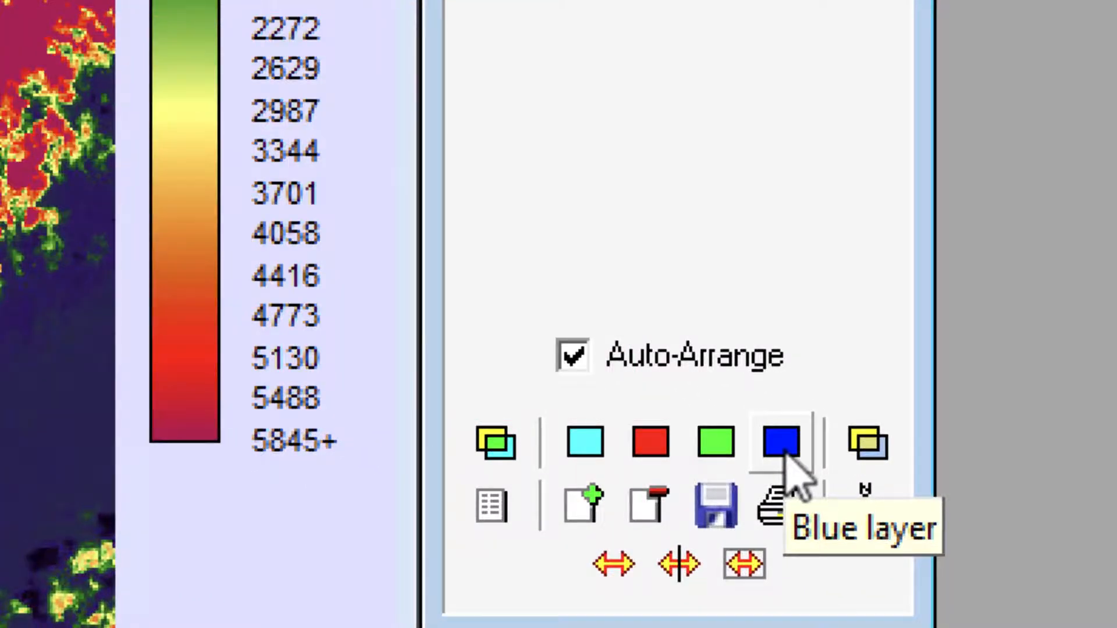
click(782, 444)
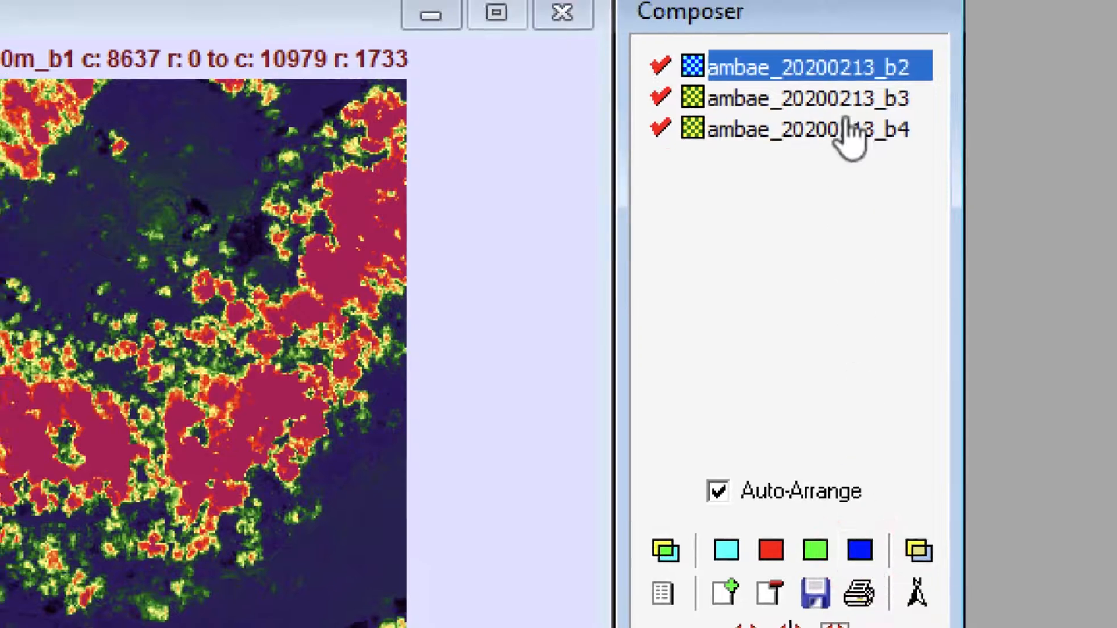
click(838, 100)
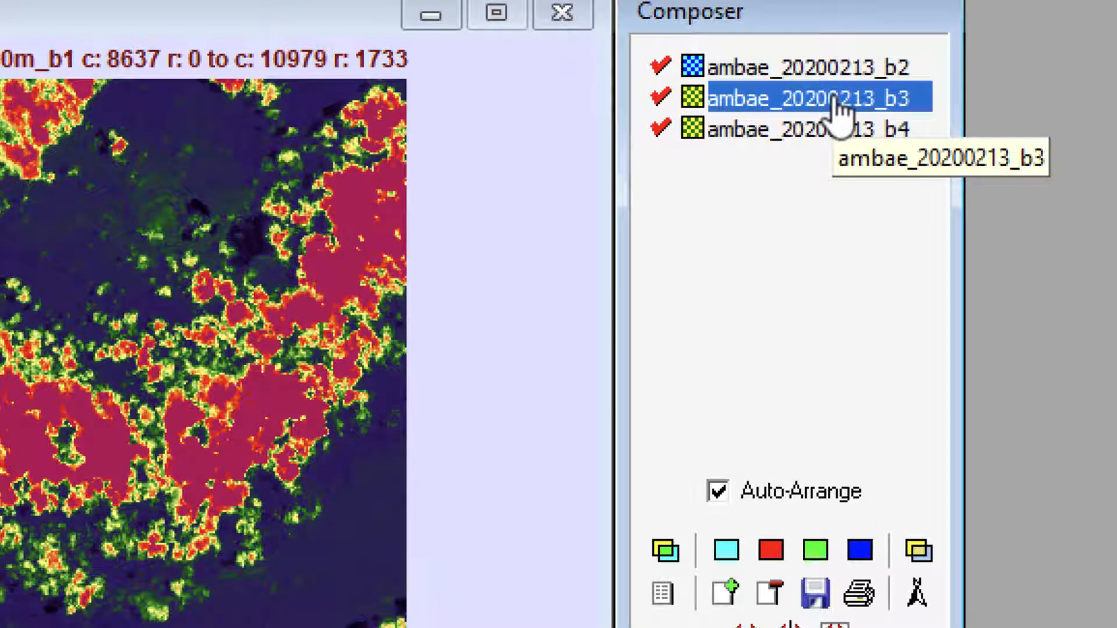
click(814, 551)
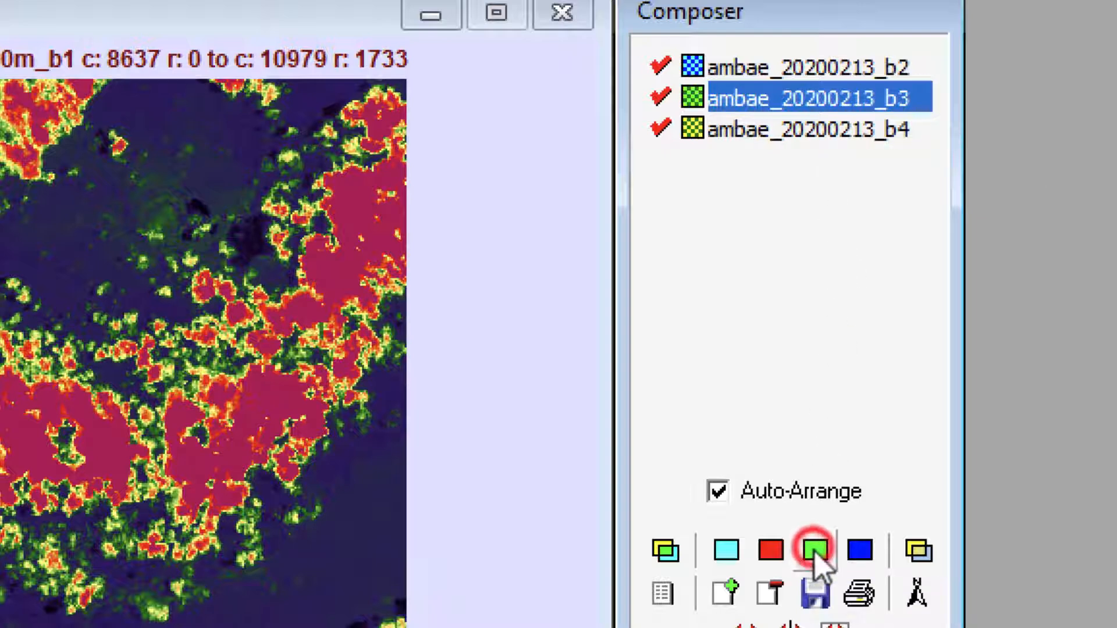
Assign ambae_20200213_b4 as the red layer of the map composition
click(782, 135)
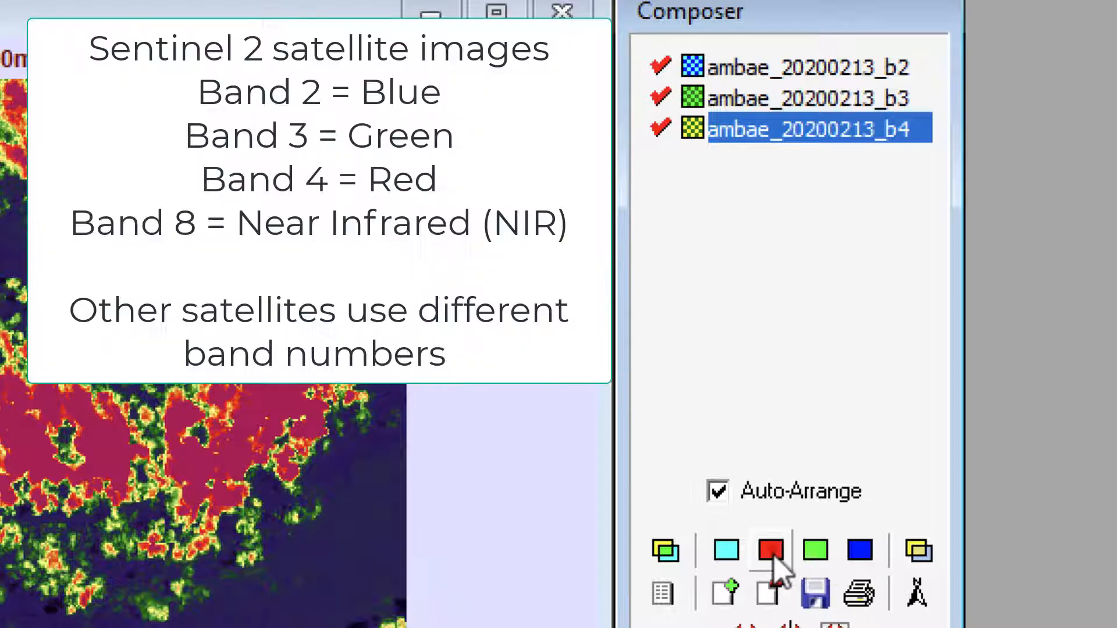
click(773, 556)
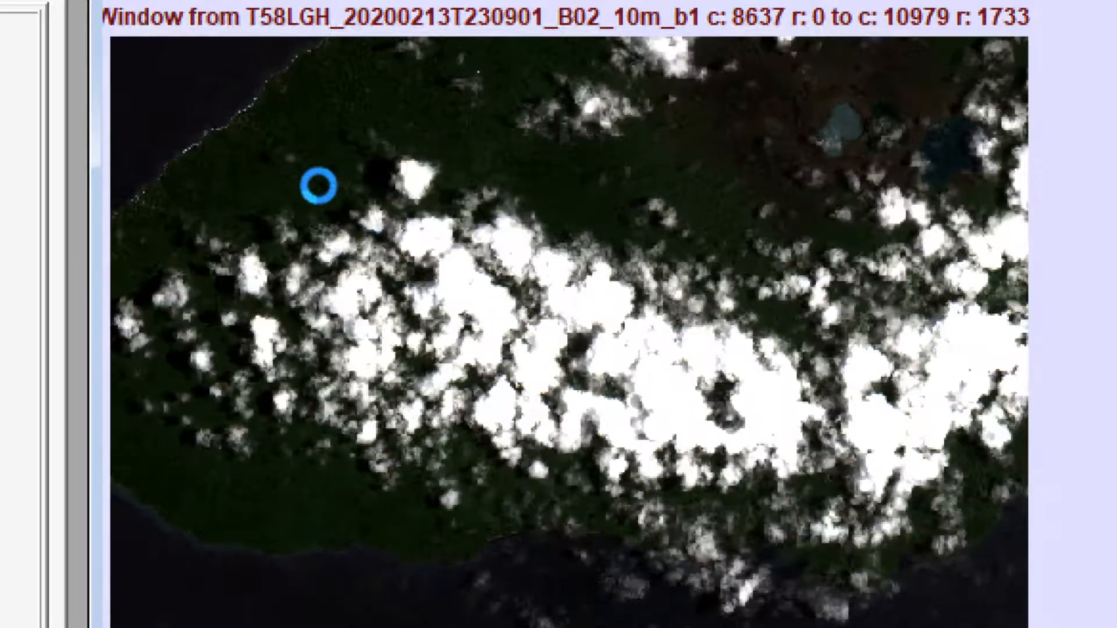
Examine the clouds, vegetation and coastline in the true-colour composition at different magnifications
scroll(319, 186, up, 10)
scroll(334, 195, down, 5)
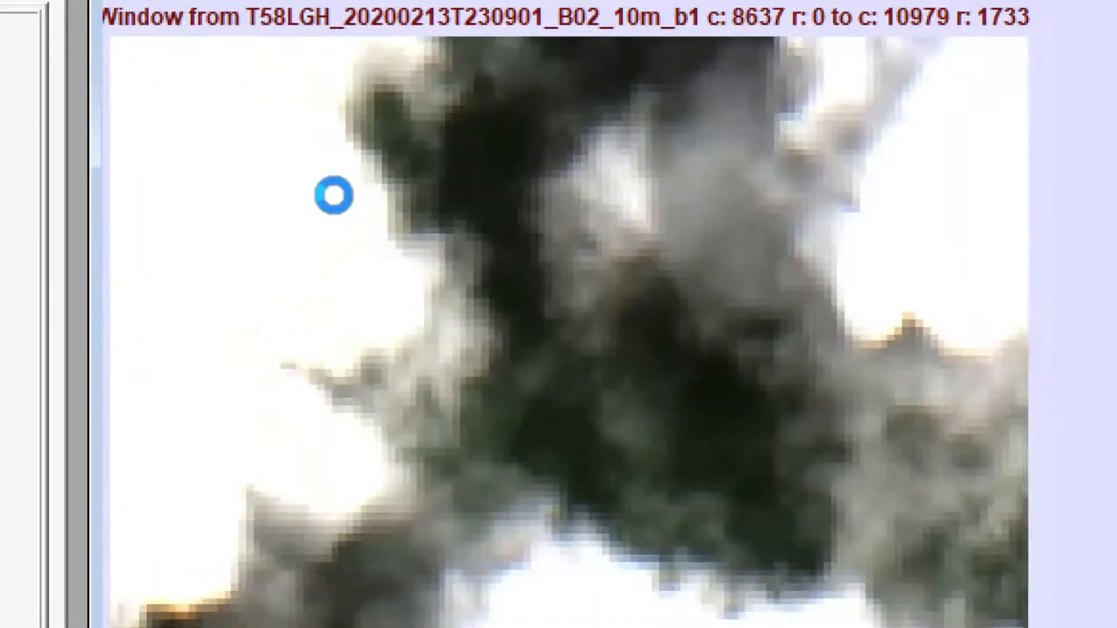
scroll(334, 195, down, 5)
drag(324, 178, 422, 255)
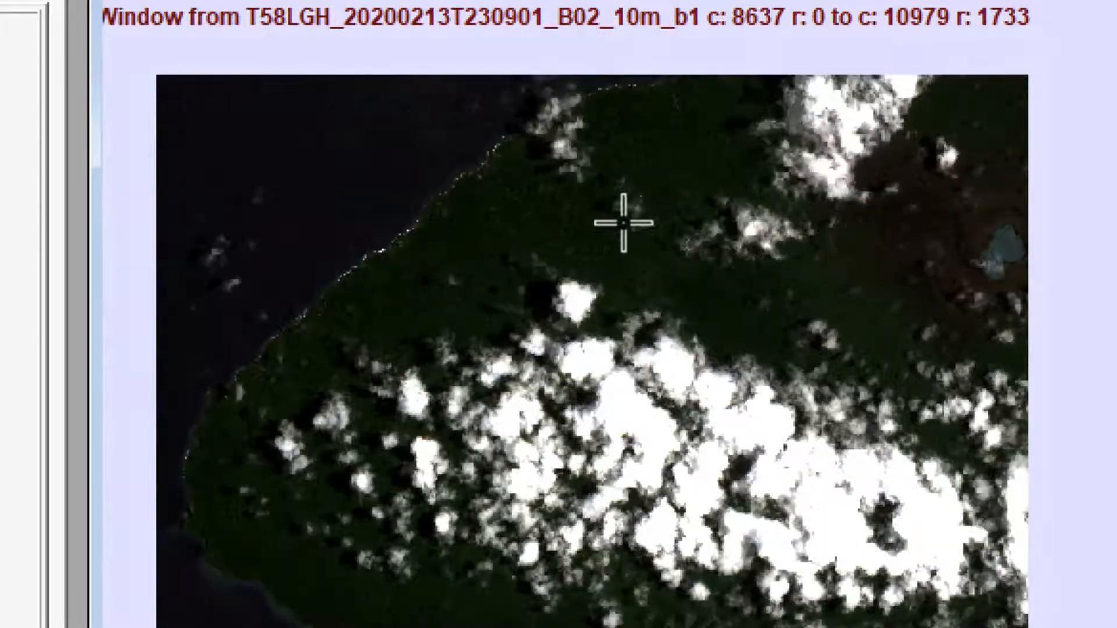
scroll(526, 232, up, 3)
scroll(806, 232, up, 2)
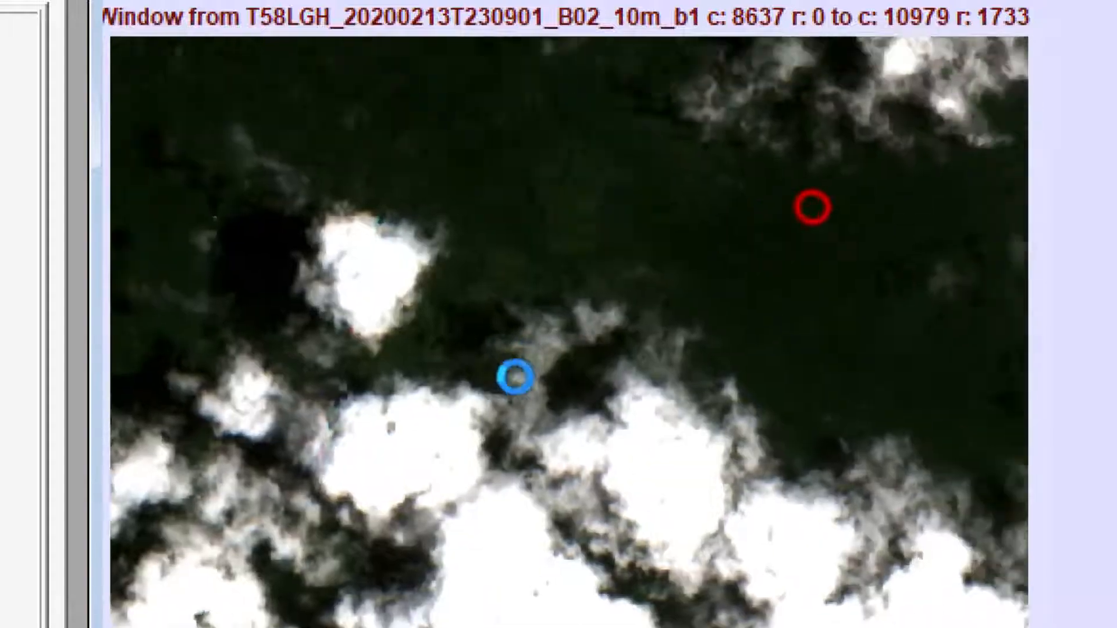
drag(515, 377, 410, 435)
drag(771, 237, 294, 443)
drag(312, 249, 805, 438)
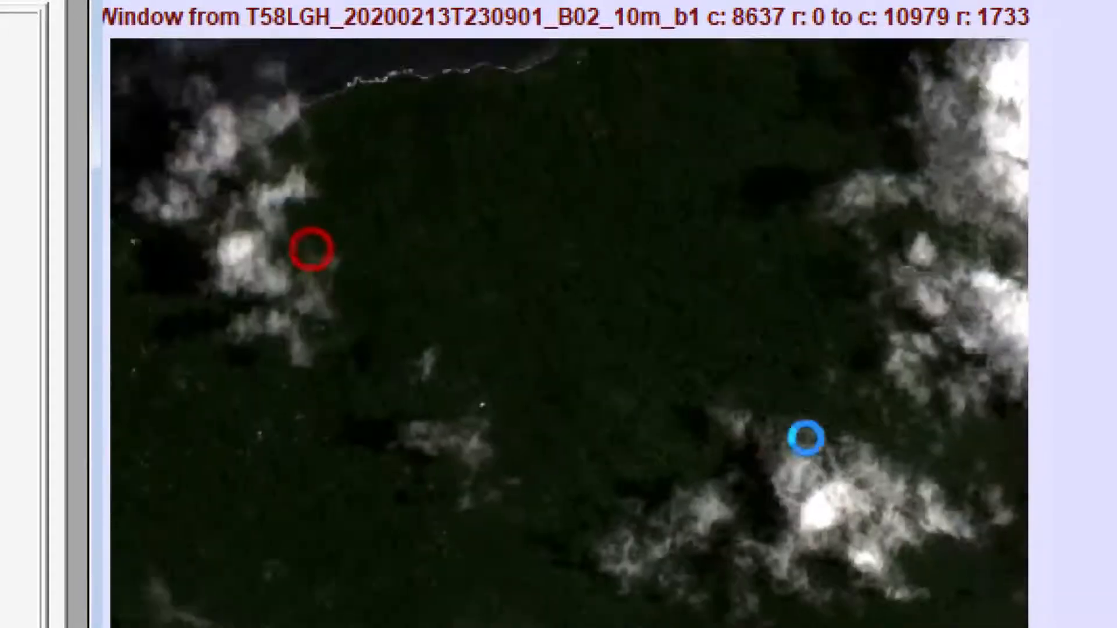
scroll(806, 438, down, 2)
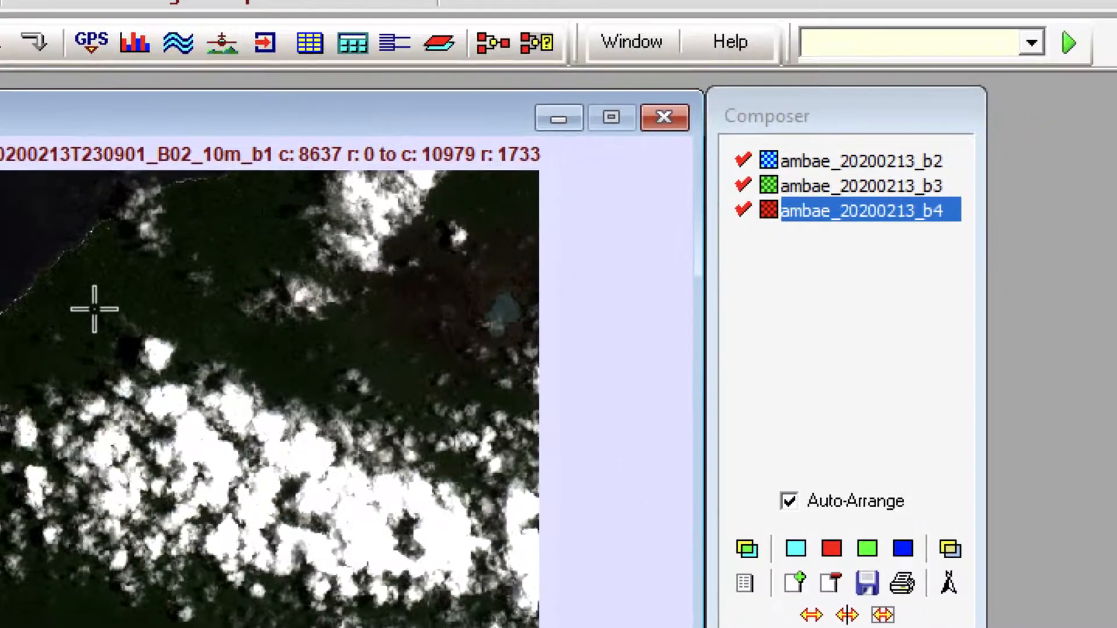
Find the Composite module by name and open its image compositing utility, placing it clear of the composition's layer list
click(811, 114)
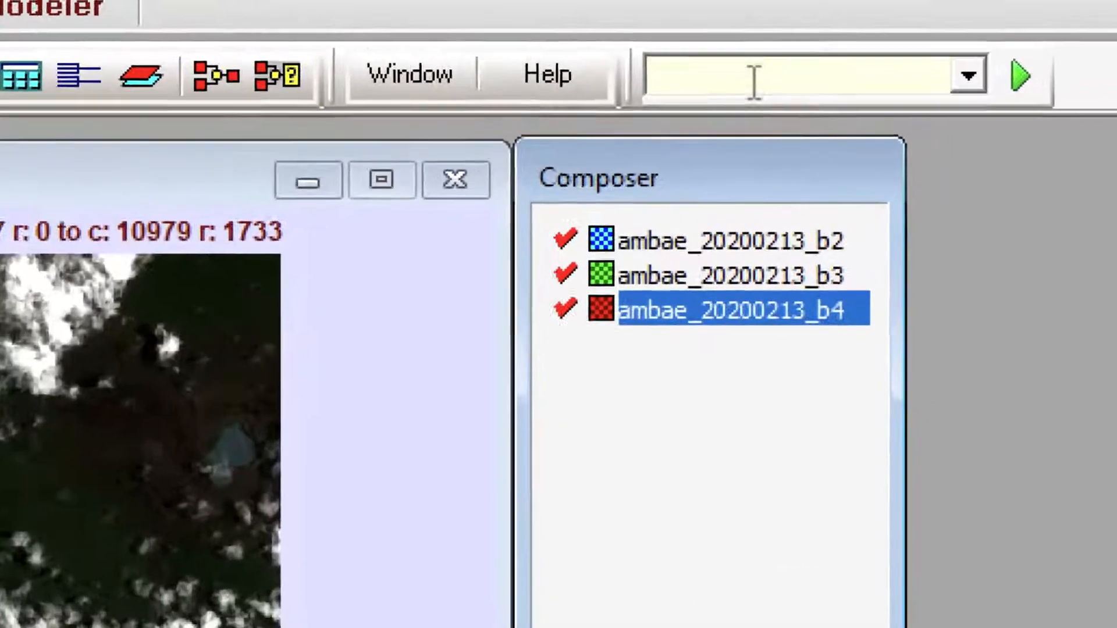
click(874, 44)
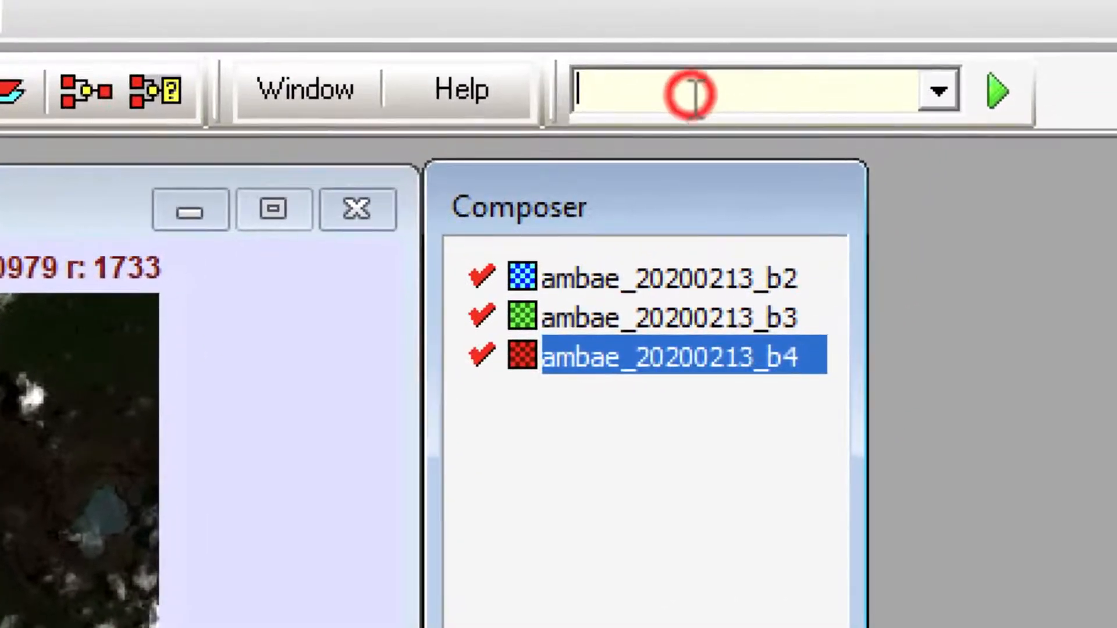
click(691, 93)
text(Co)
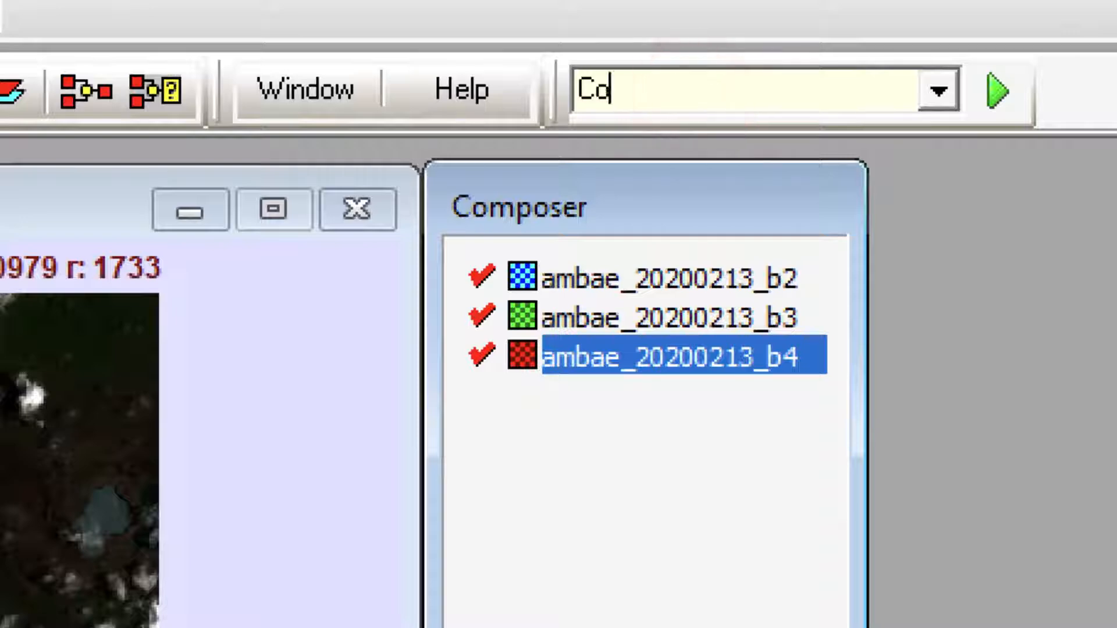
text(mposite)
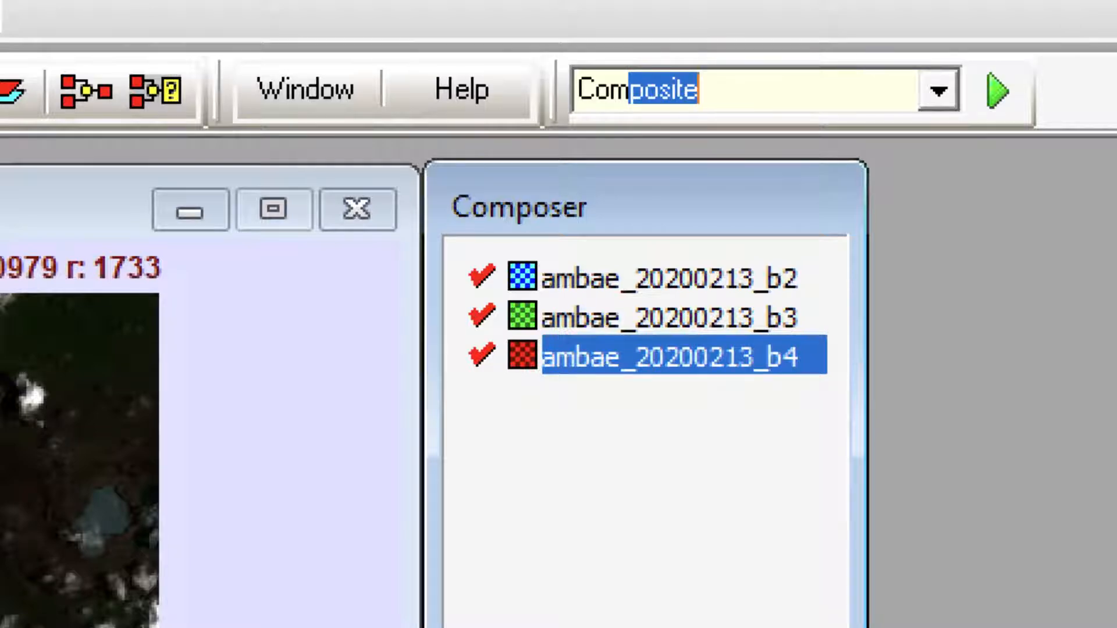
key(Return)
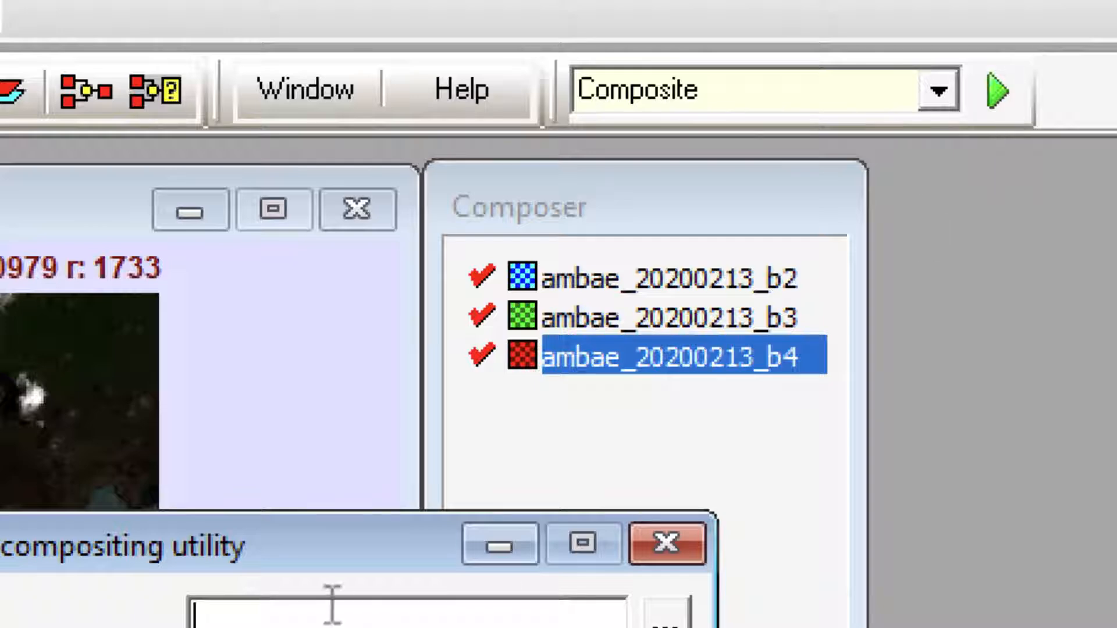
mouse_move(298, 541)
mouse_down()
mouse_move(294, 485)
mouse_move(233, 355)
mouse_up()
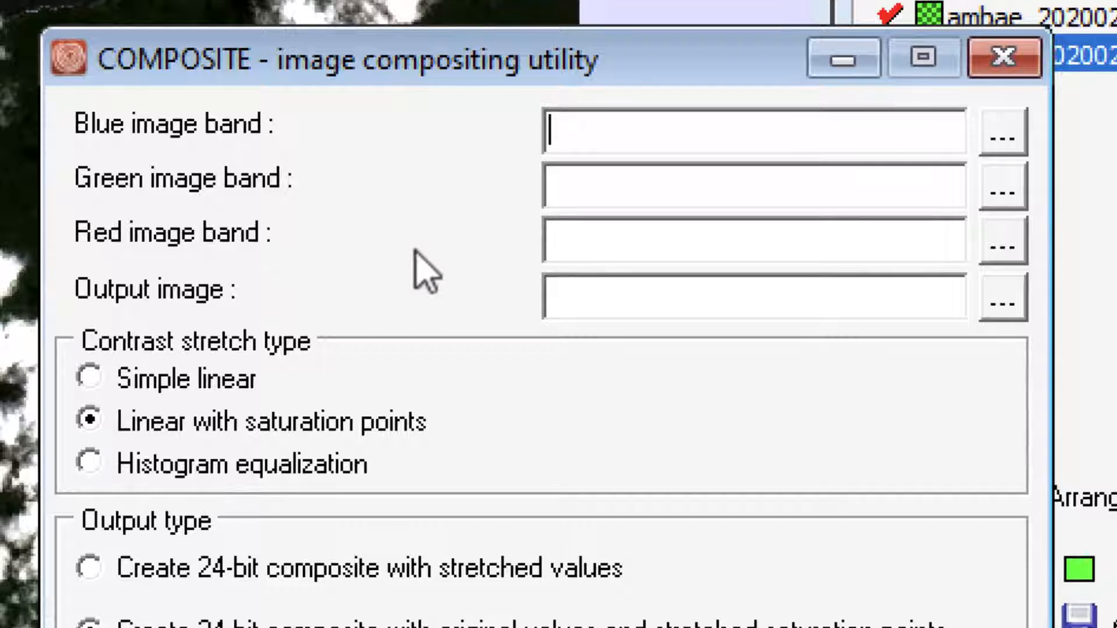
Set Ambae_20200213_b2 as the blue, Ambae_20200213_b3 as the green and Ambae_20200213_b4 as the red image band
click(585, 297)
click(1000, 131)
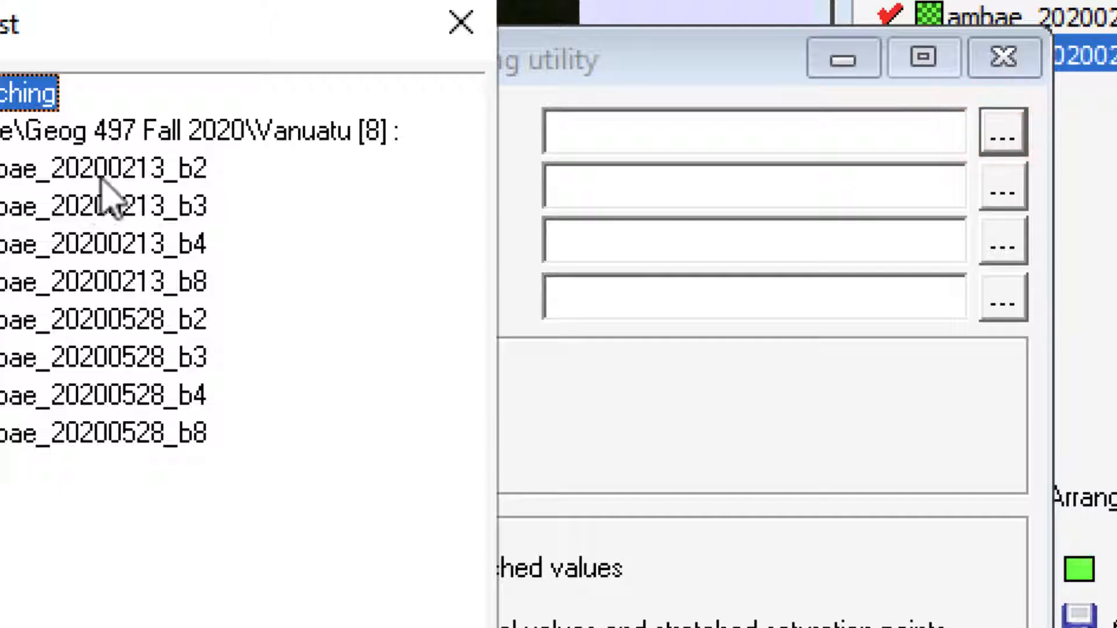
click(129, 168)
click(129, 168)
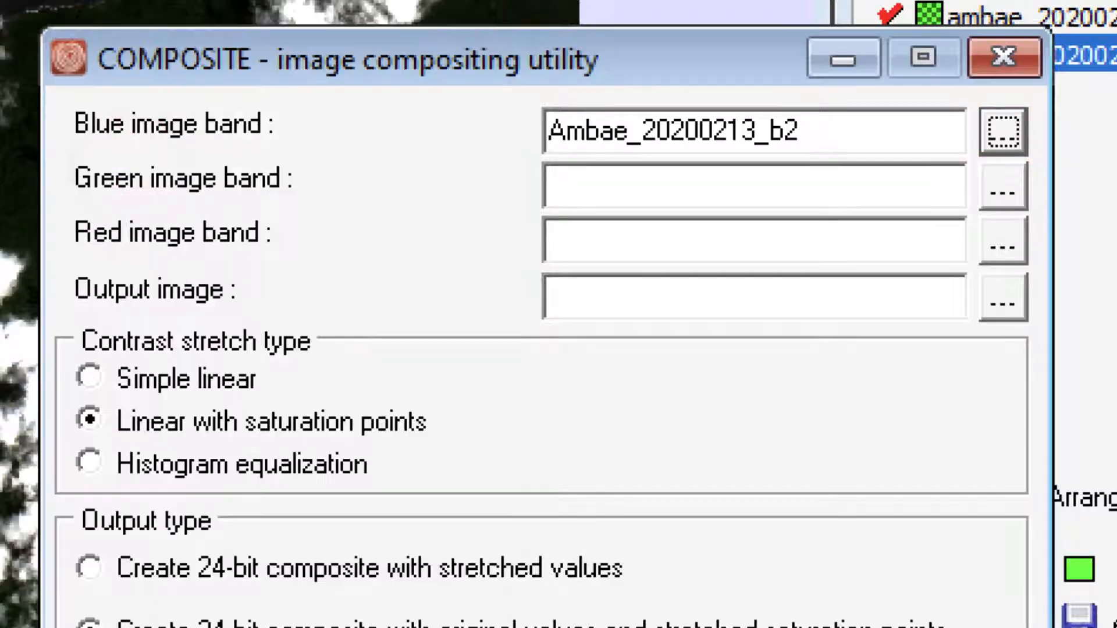
click(1001, 183)
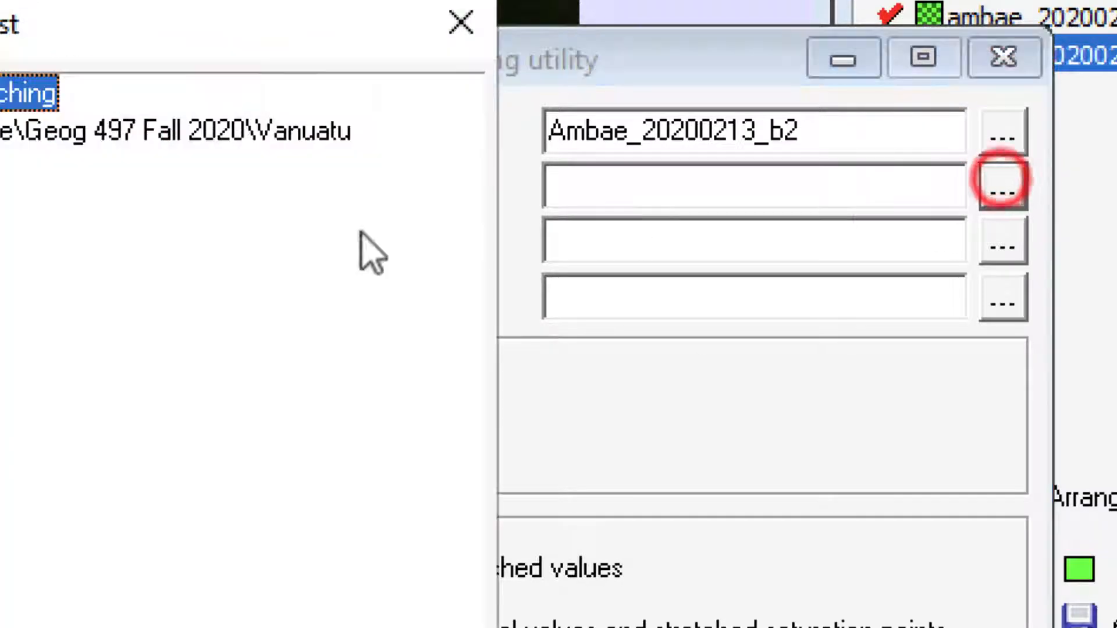
click(160, 127)
double_click(150, 208)
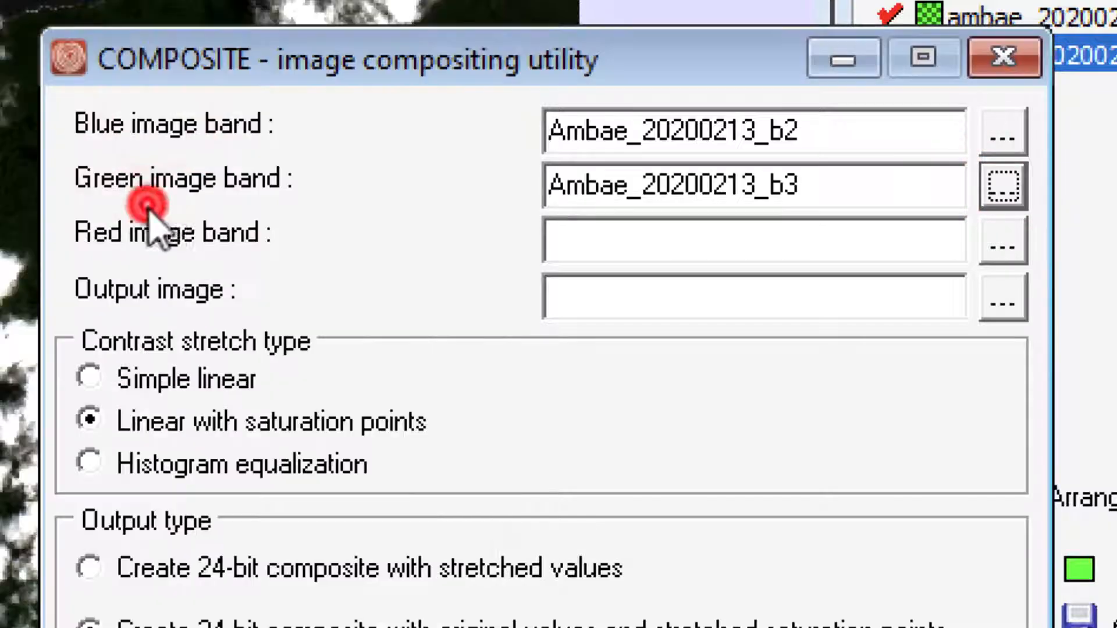
click(1001, 244)
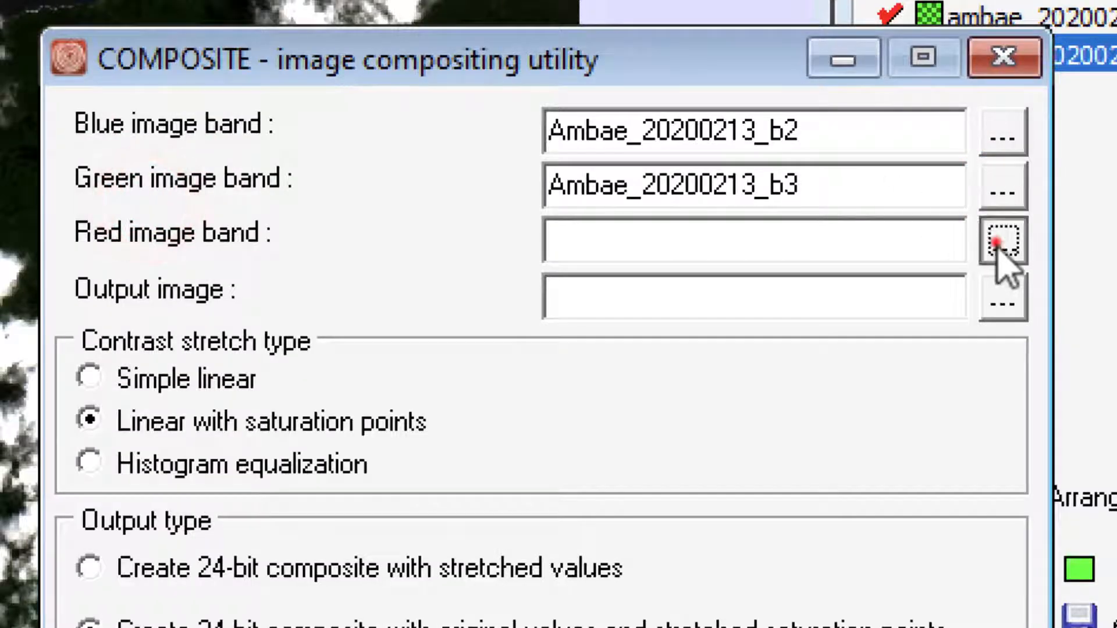
click(187, 245)
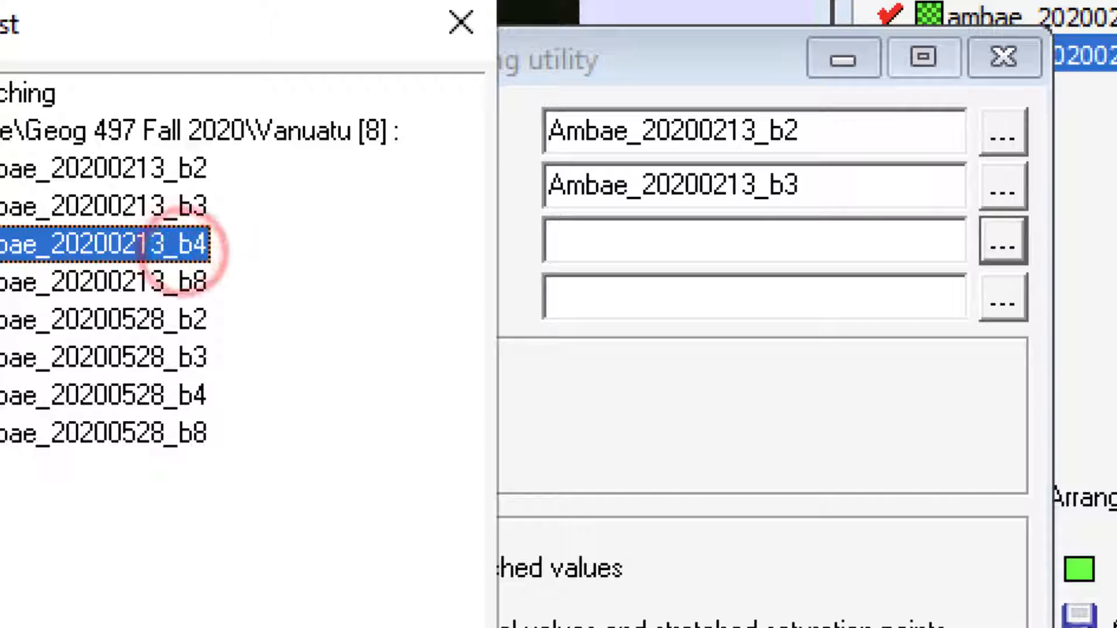
double_click(185, 250)
click(686, 291)
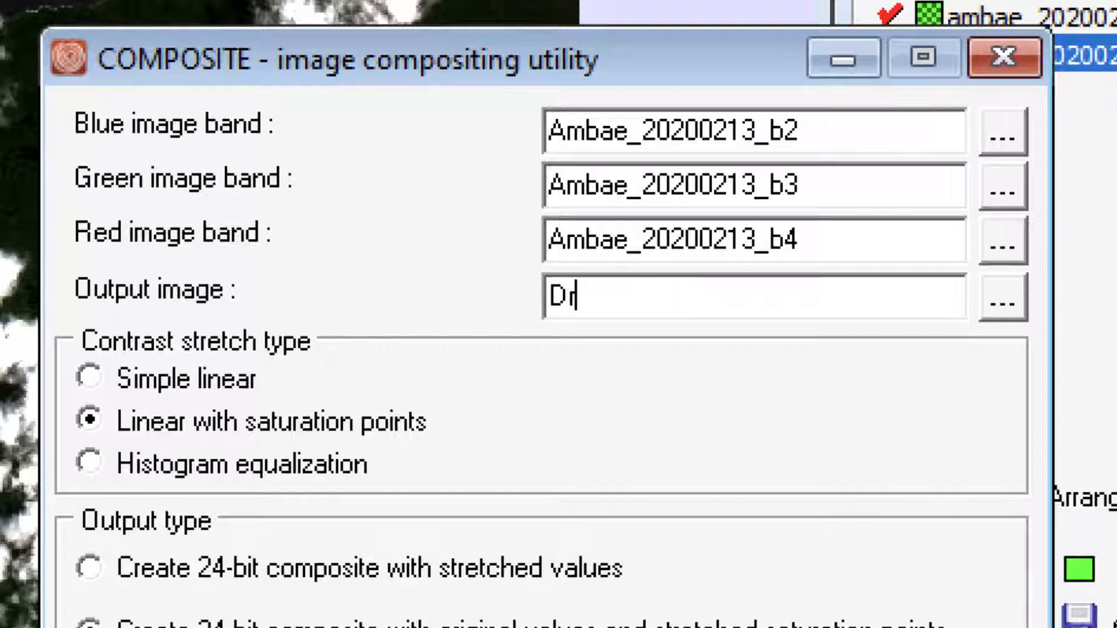
text(Drake)
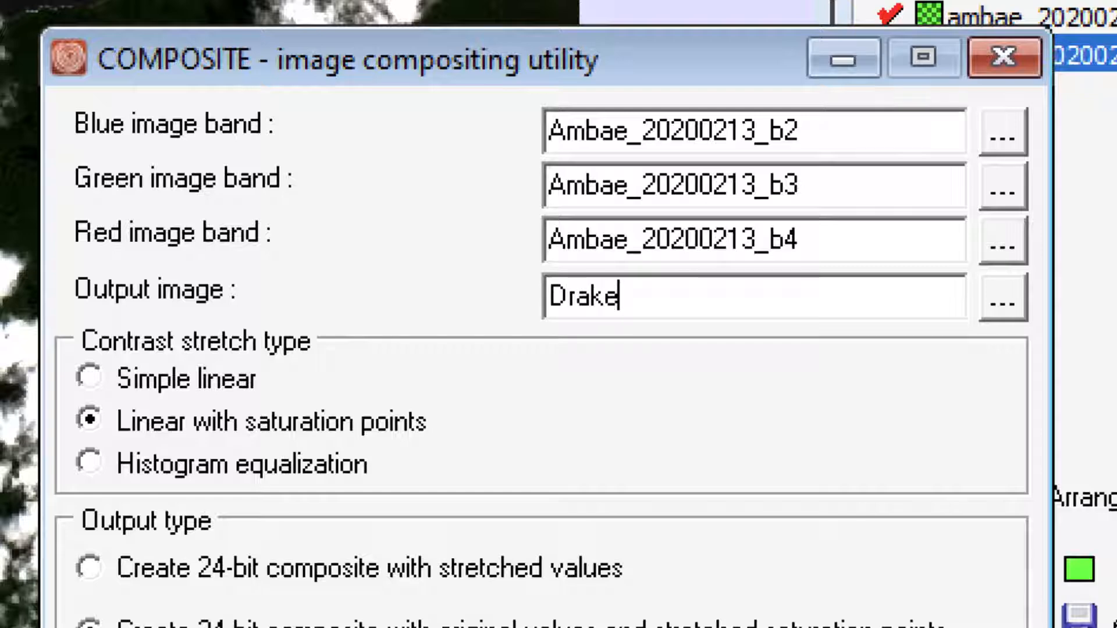
key(BackSpace)
key(BackSpace)
key(BackSpace)
key(BackSpace)
key(BackSpace)
Name the output image TCI_Ambae_20200213 and generate the composite with the preset stretch and output options
text(TCI_Ambae_22)
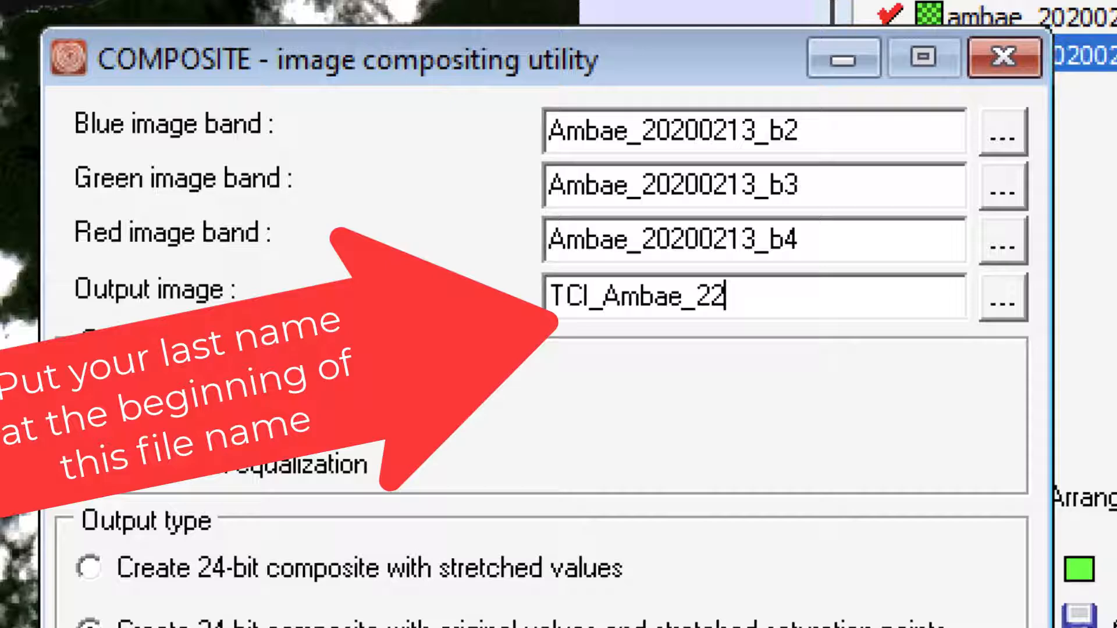
key(BackSpace)
text(0200213)
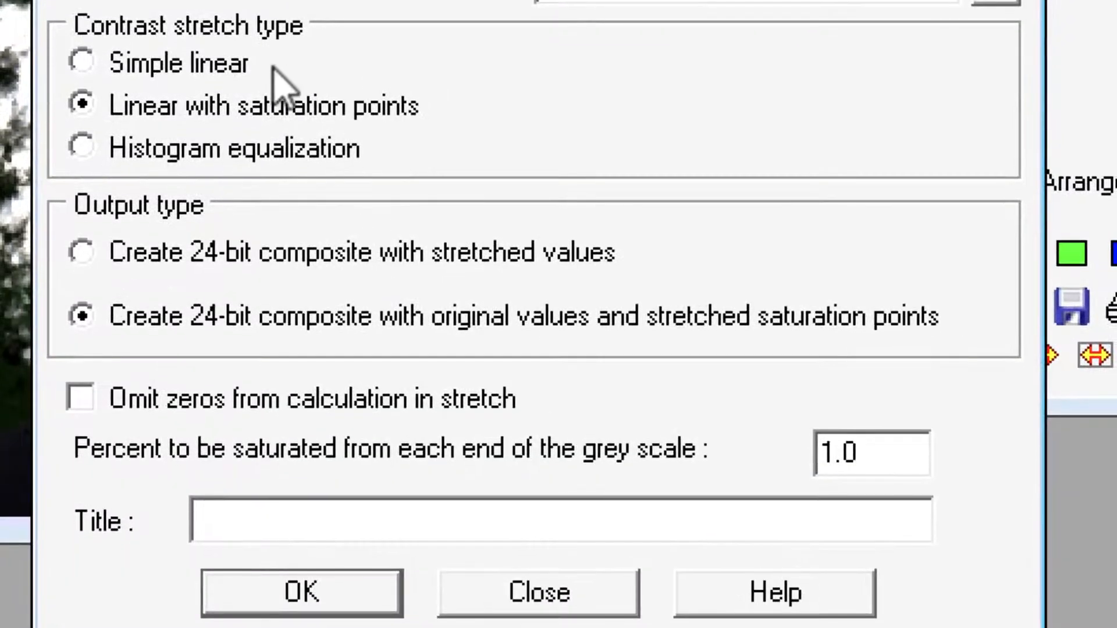
click(336, 605)
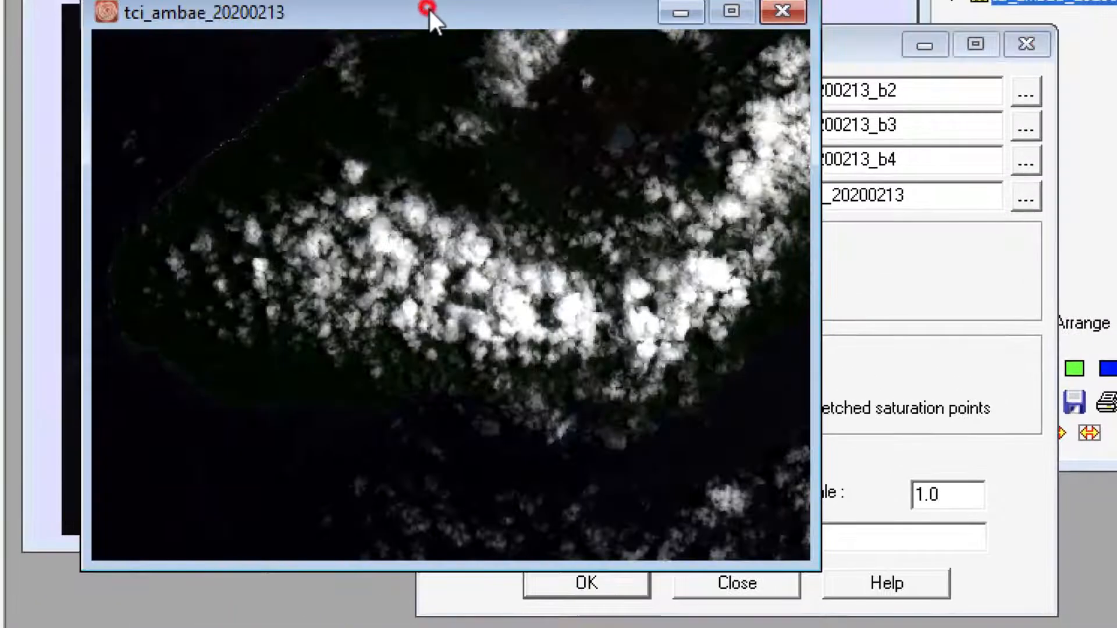
drag(429, 9, 498, 57)
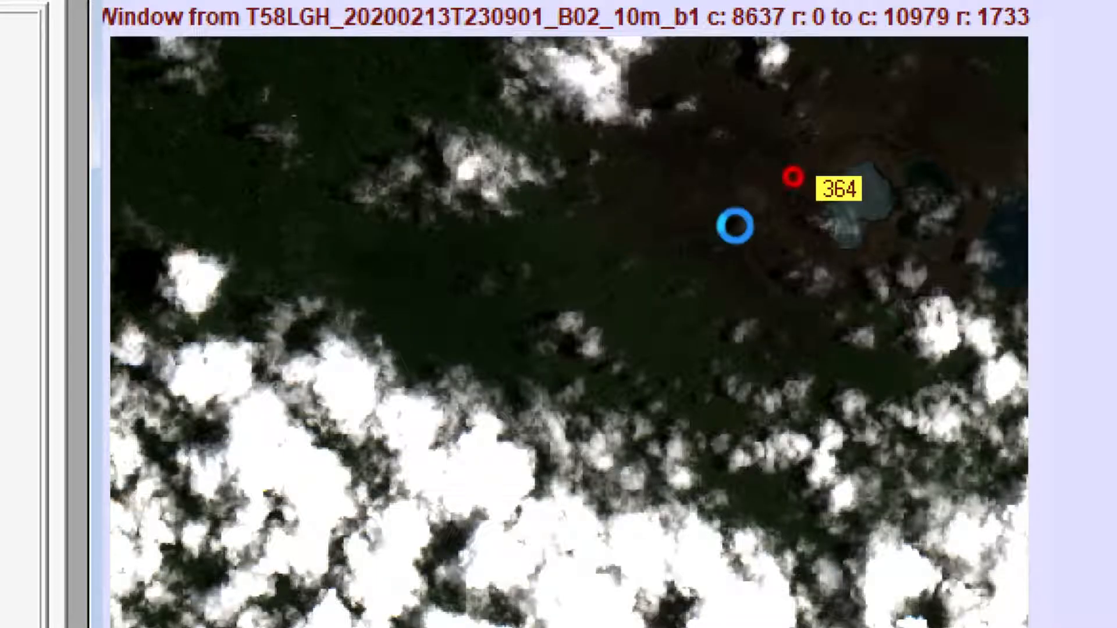
Examine the volcano's crater lakes, the brown ground around them and the nearby vegetation in the layered true-colour composition
drag(792, 174, 553, 347)
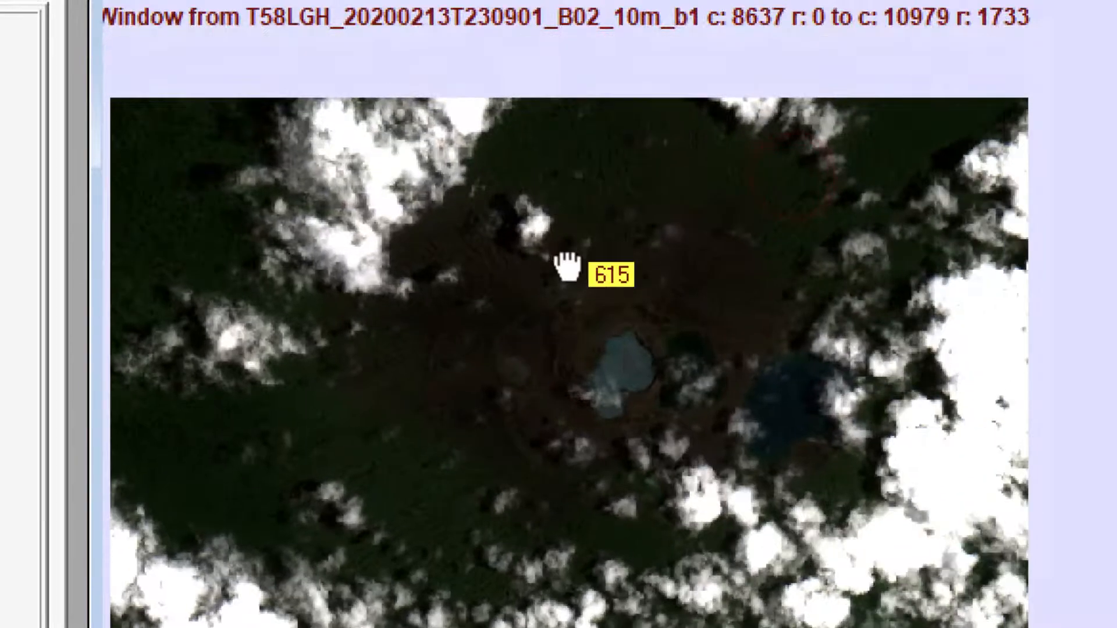
drag(567, 268, 604, 259)
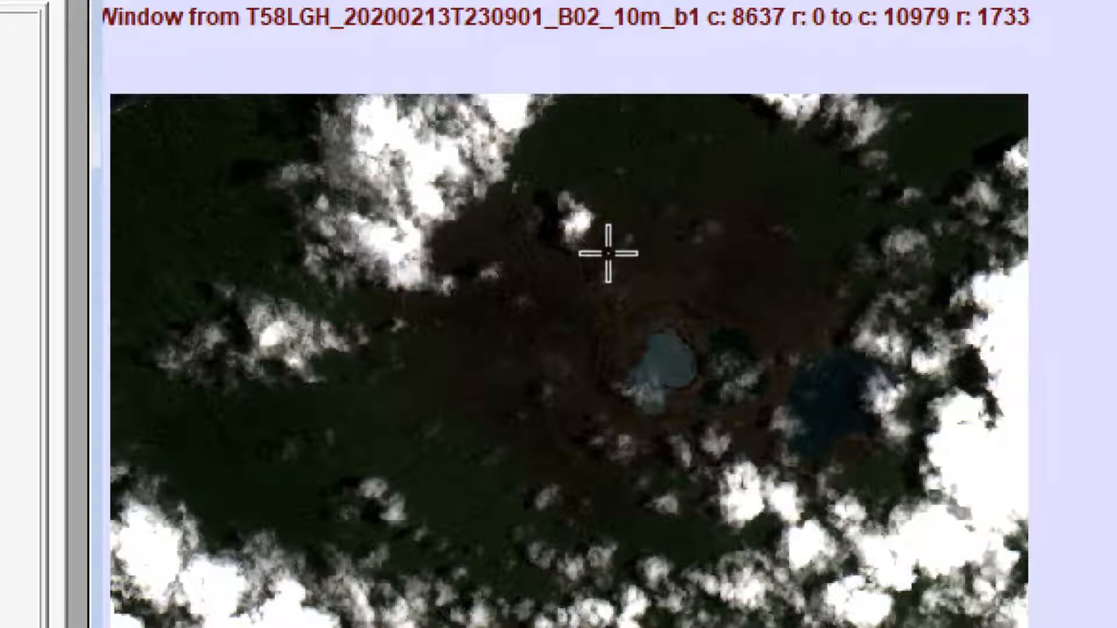
mouse_move(649, 192)
mouse_down()
mouse_move(651, 296)
mouse_move(706, 125)
mouse_up()
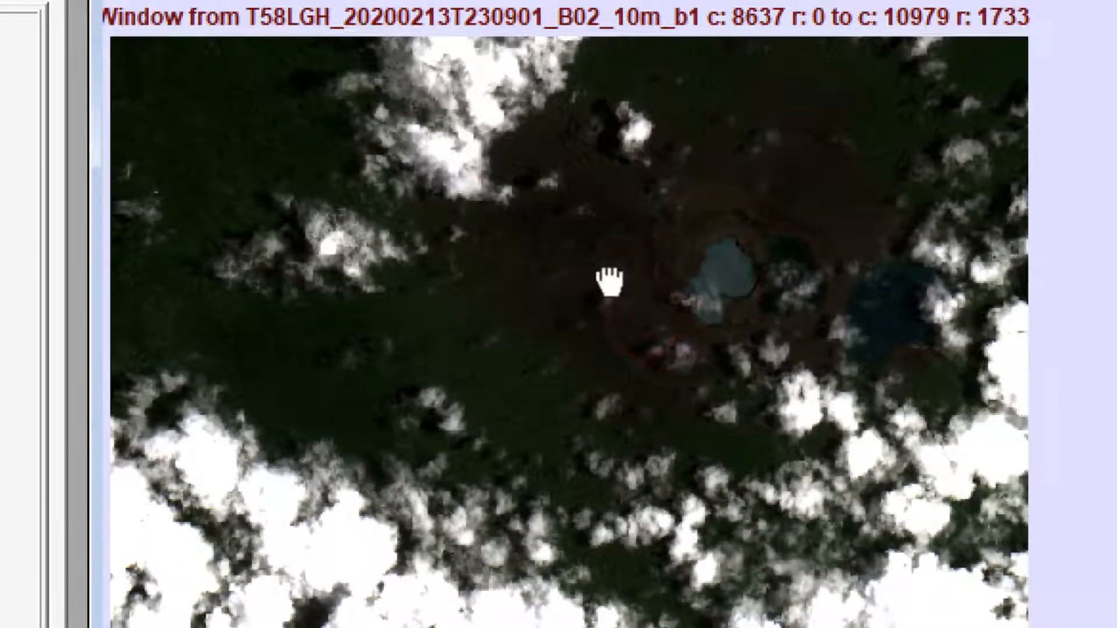
mouse_move(609, 280)
mouse_down()
mouse_move(677, 251)
mouse_move(661, 264)
mouse_move(679, 263)
mouse_up()
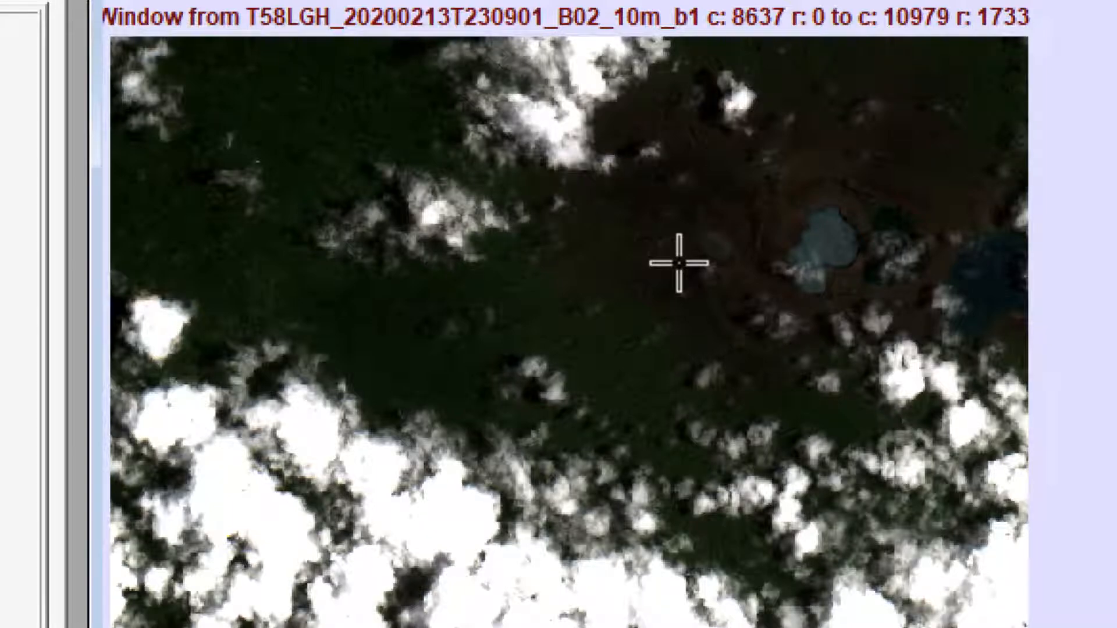
scroll(583, 280, down, 1)
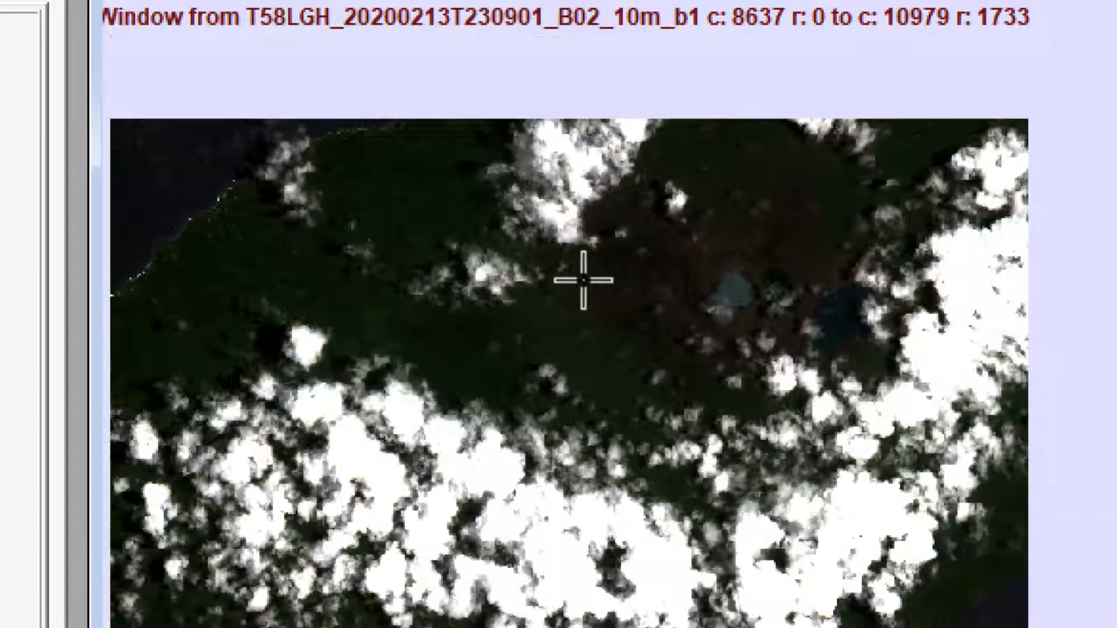
drag(529, 306, 700, 191)
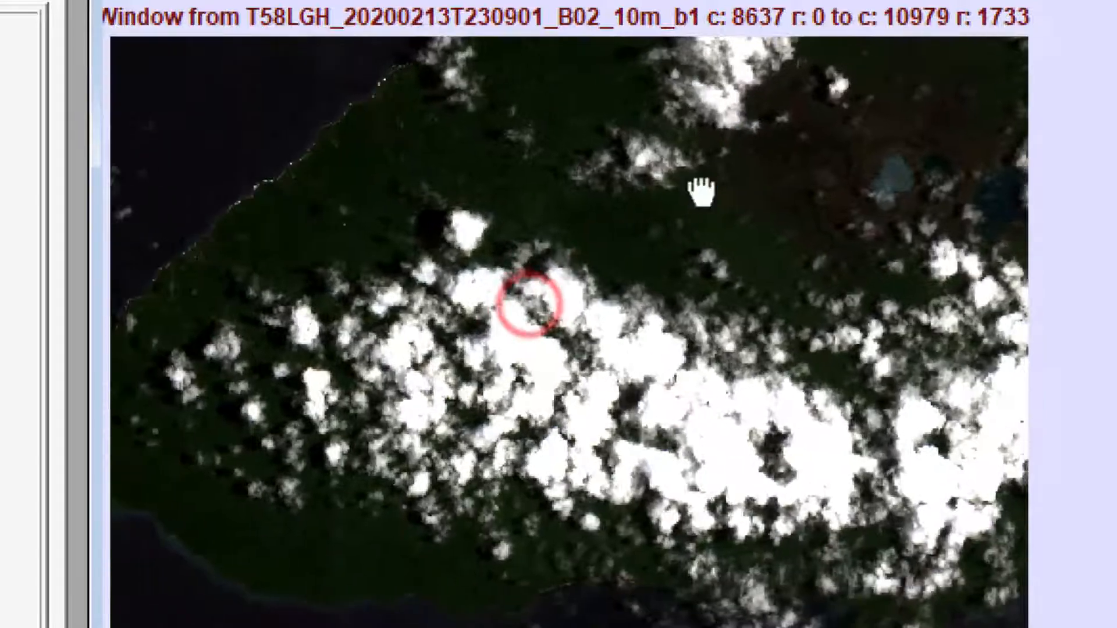
drag(552, 189, 633, 224)
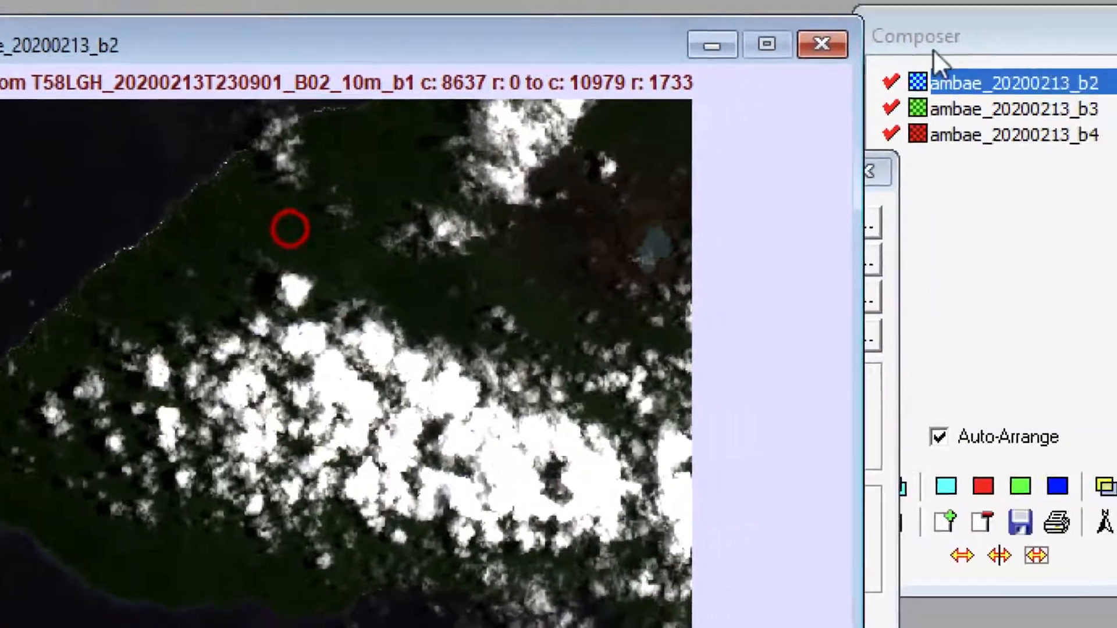
Add Ambae_20200213_b8 to the map composition as a raster layer with the default quantitative palette
click(976, 45)
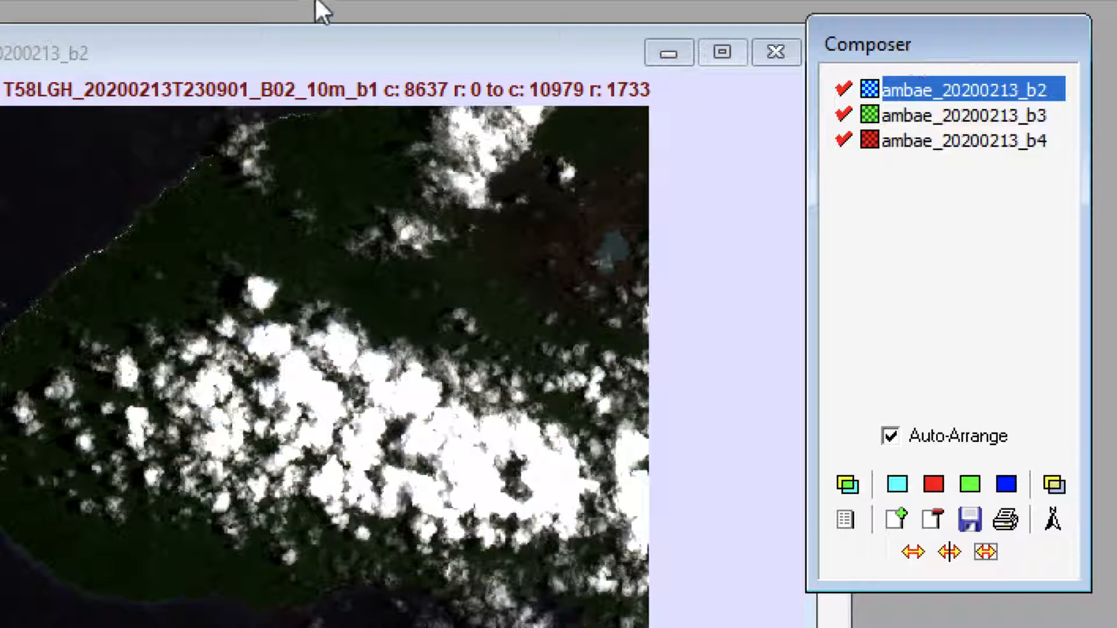
click(930, 193)
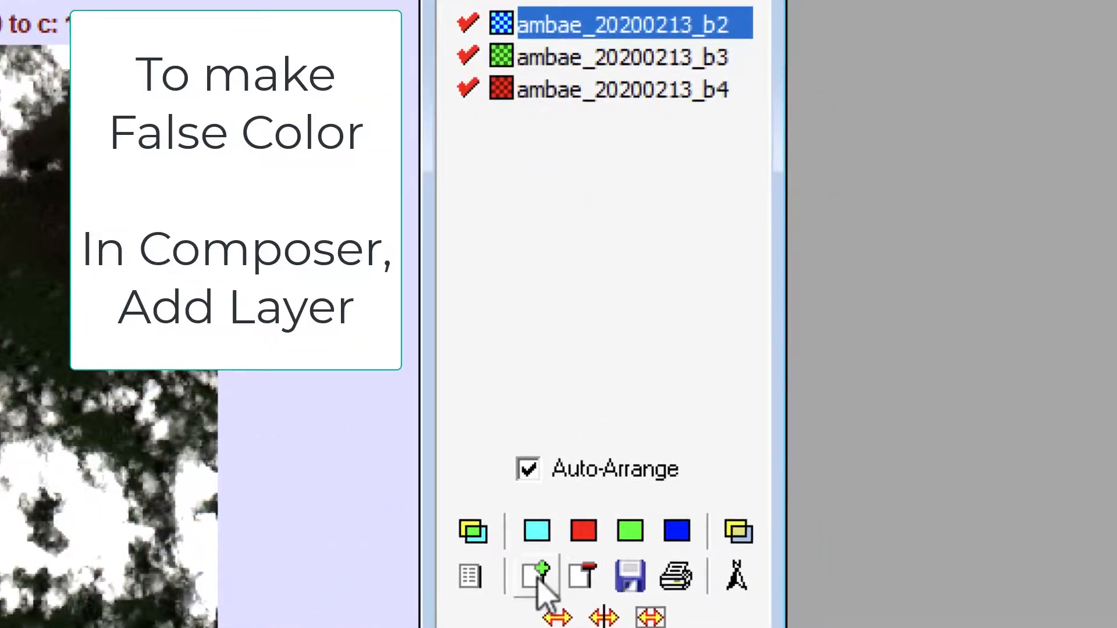
click(536, 580)
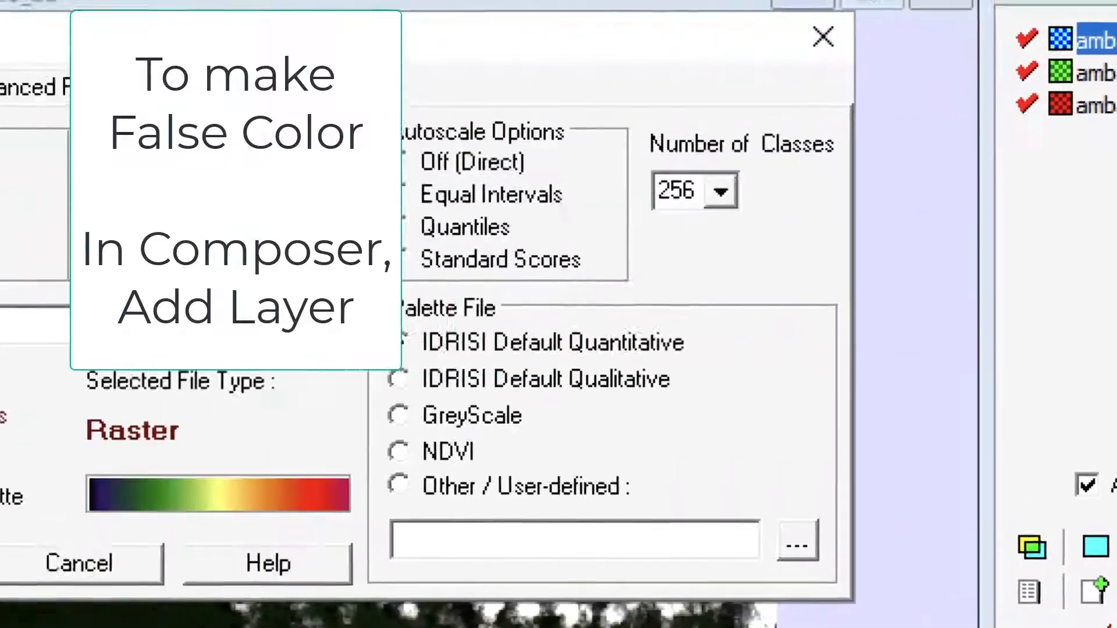
click(210, 176)
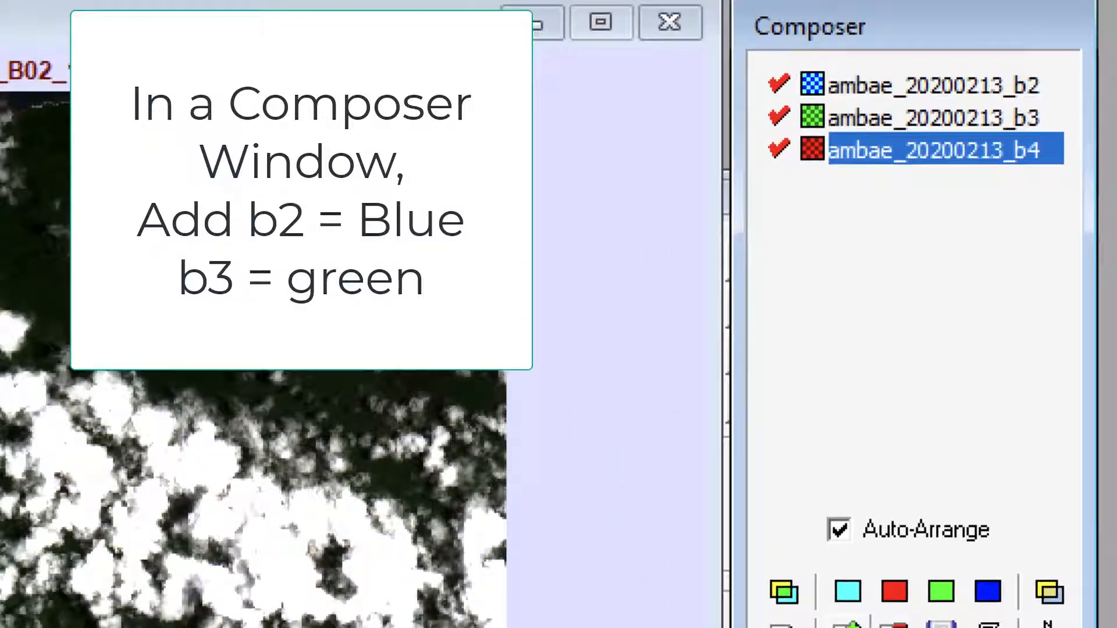
click(698, 627)
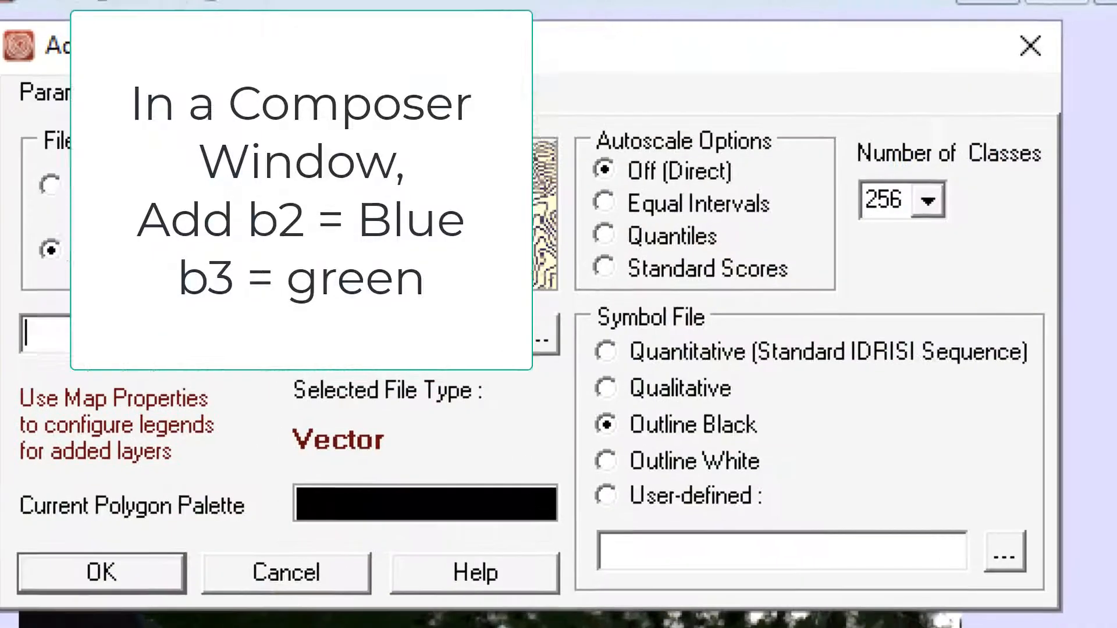
click(176, 167)
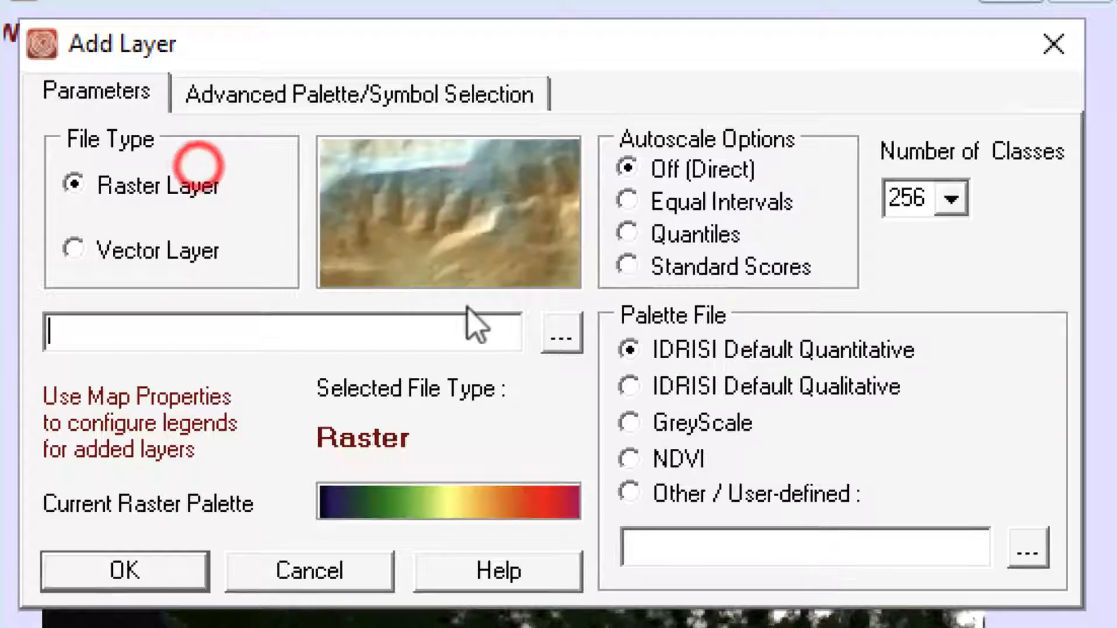
click(548, 327)
double_click(533, 213)
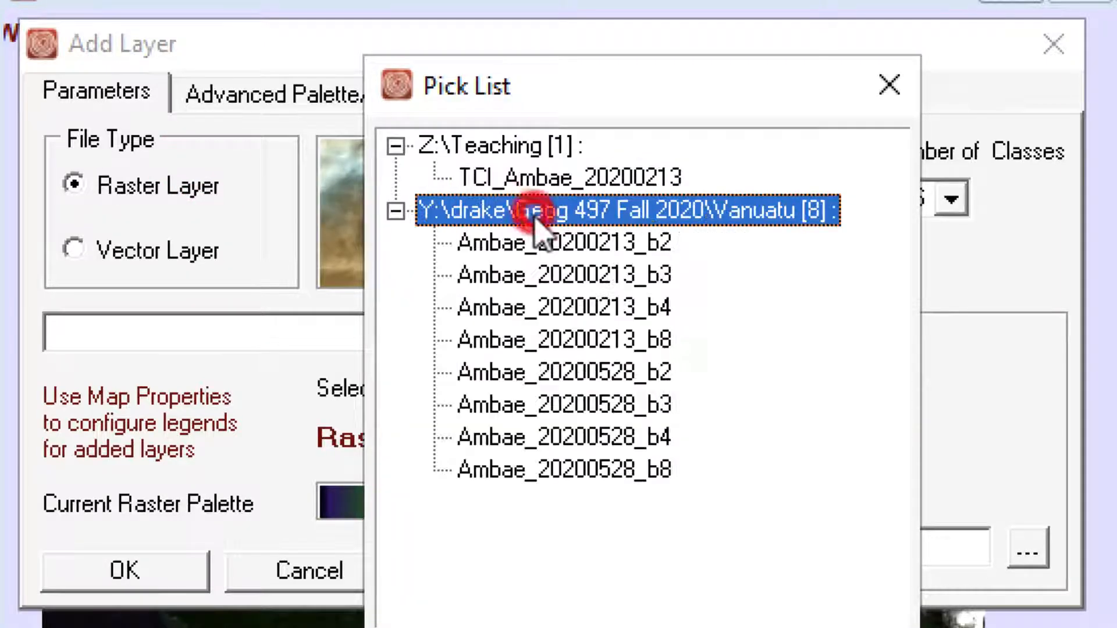
click(647, 341)
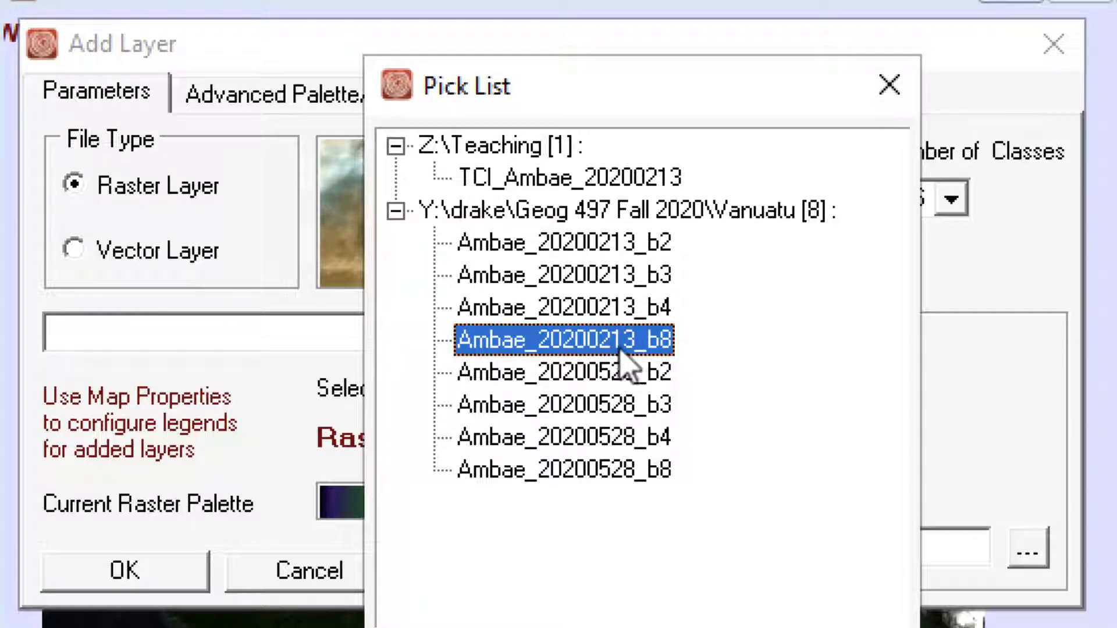
click(466, 627)
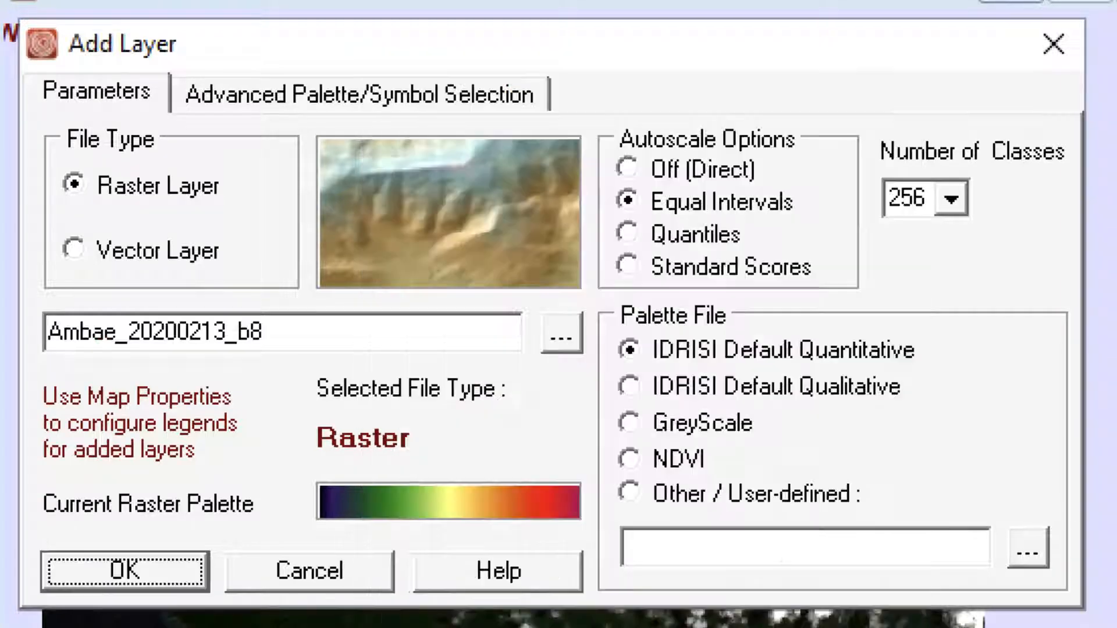
click(170, 581)
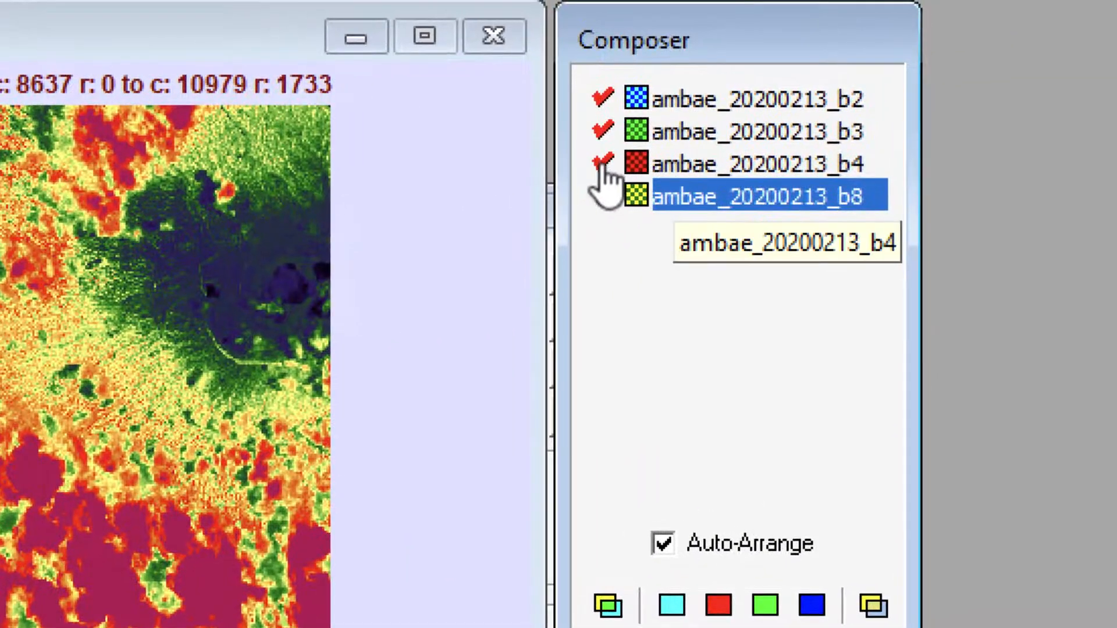
Hide the ambae_20200213_b4 layer and assign ambae_20200213_b8 as the red component of the composition
click(603, 195)
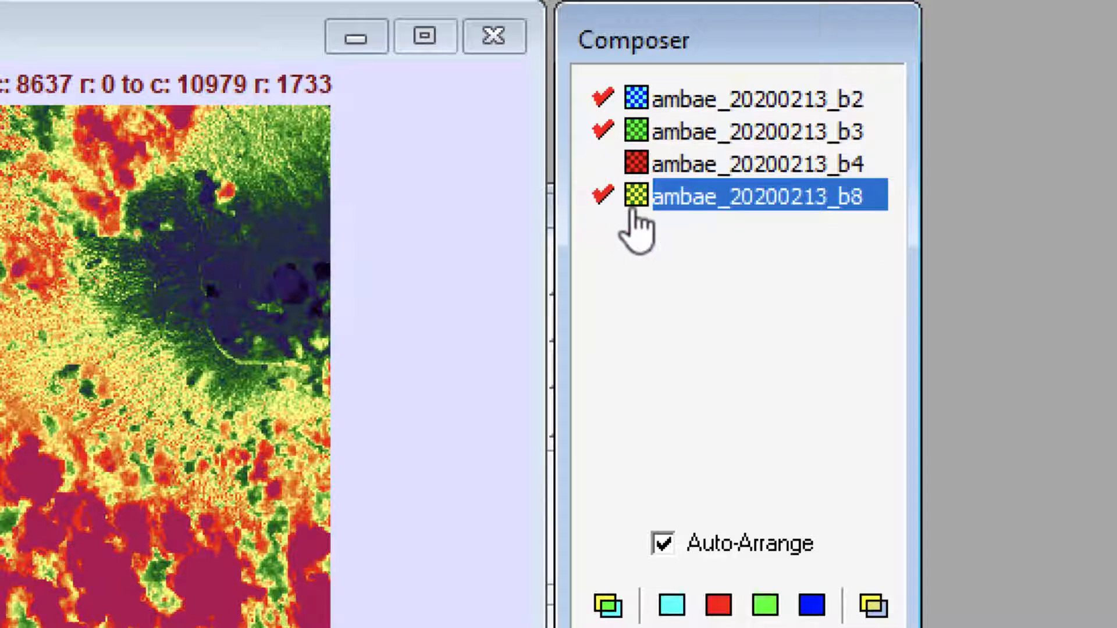
click(698, 184)
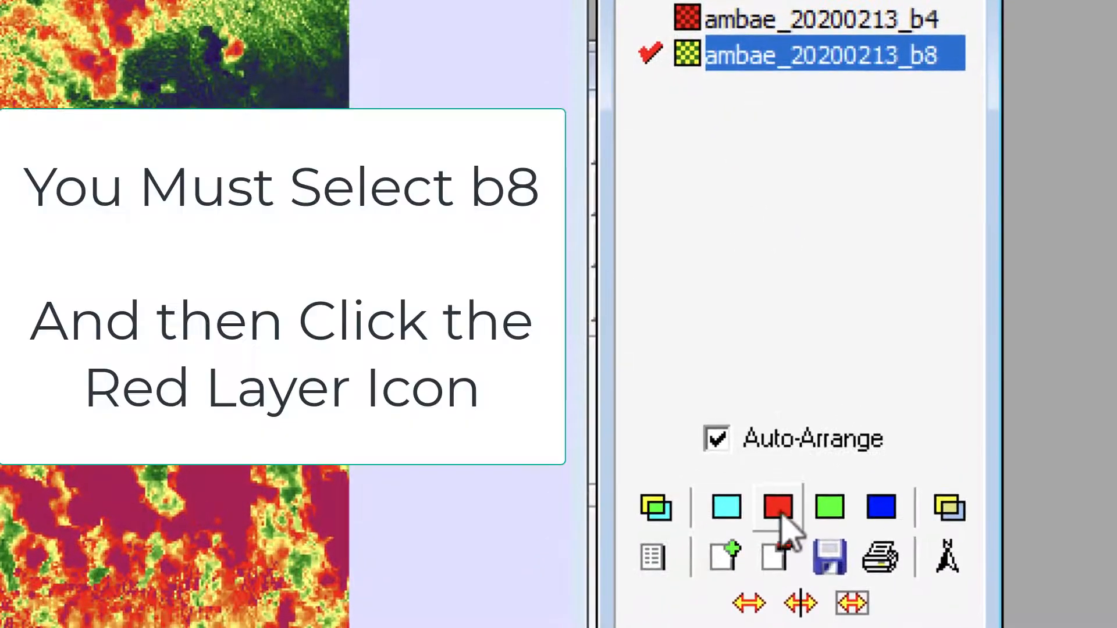
click(354, 82)
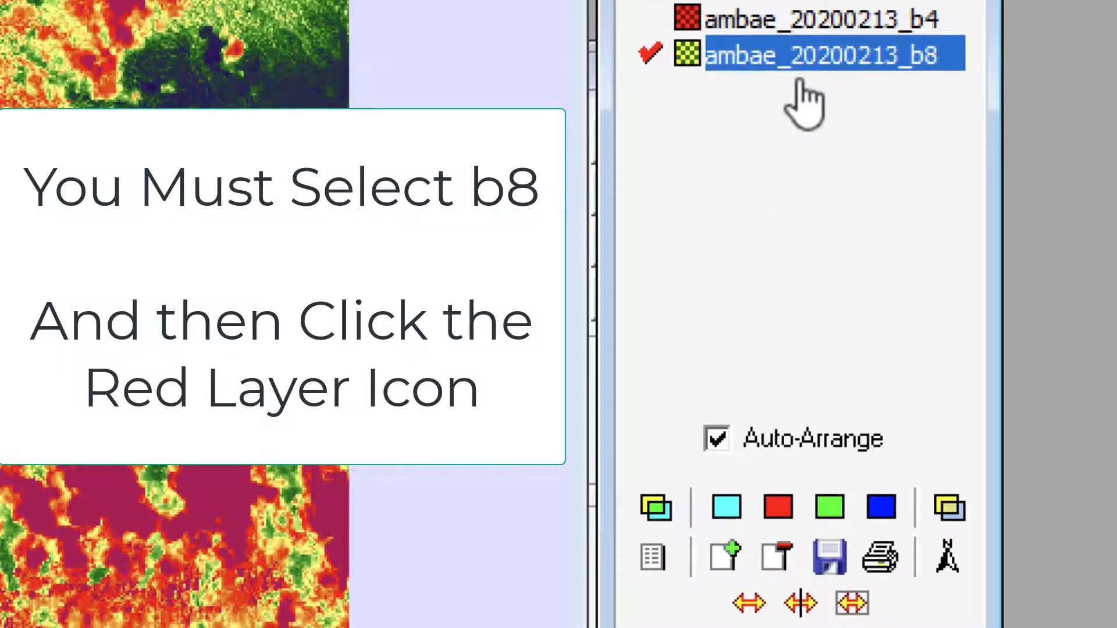
click(779, 514)
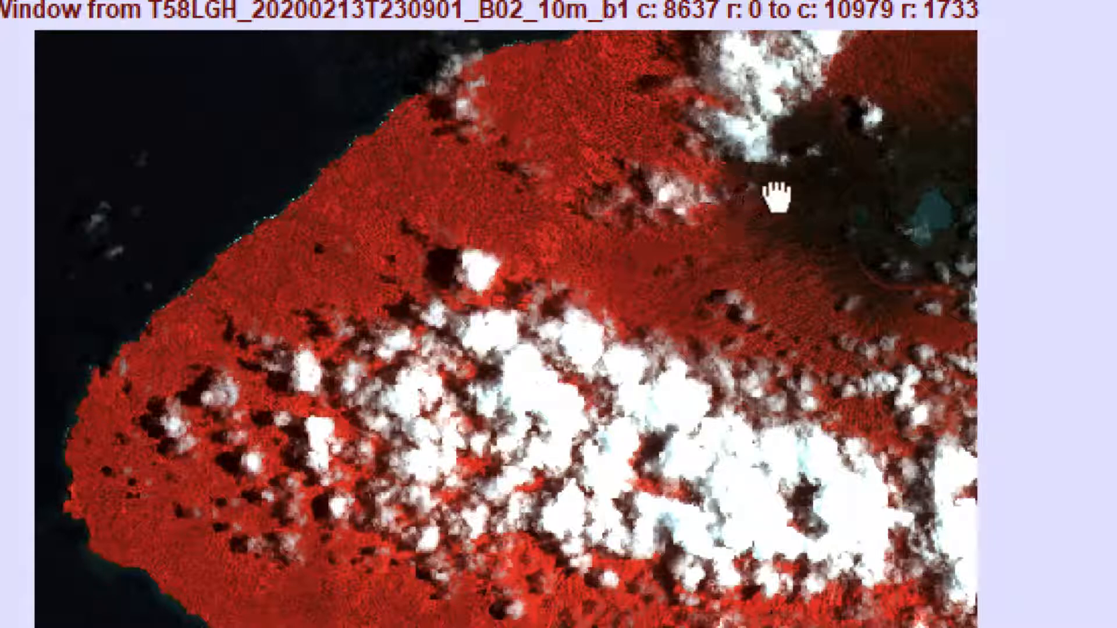
Examine the vegetation between the coast and the volcano in the false-colour composition, including the patches around the clouds
click(756, 199)
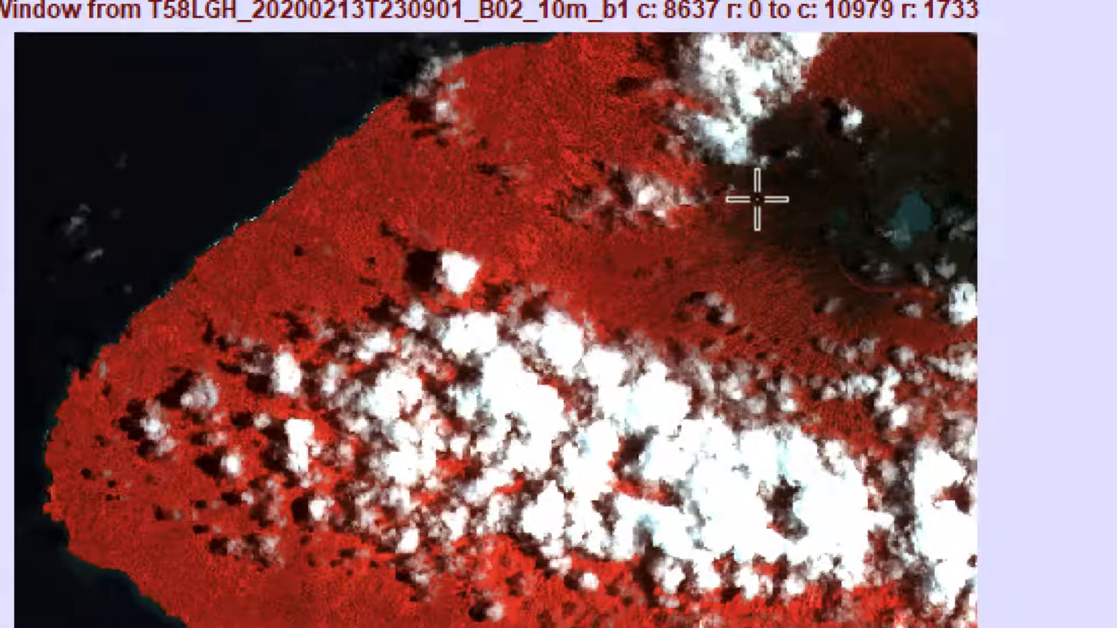
scroll(757, 200, up, 3)
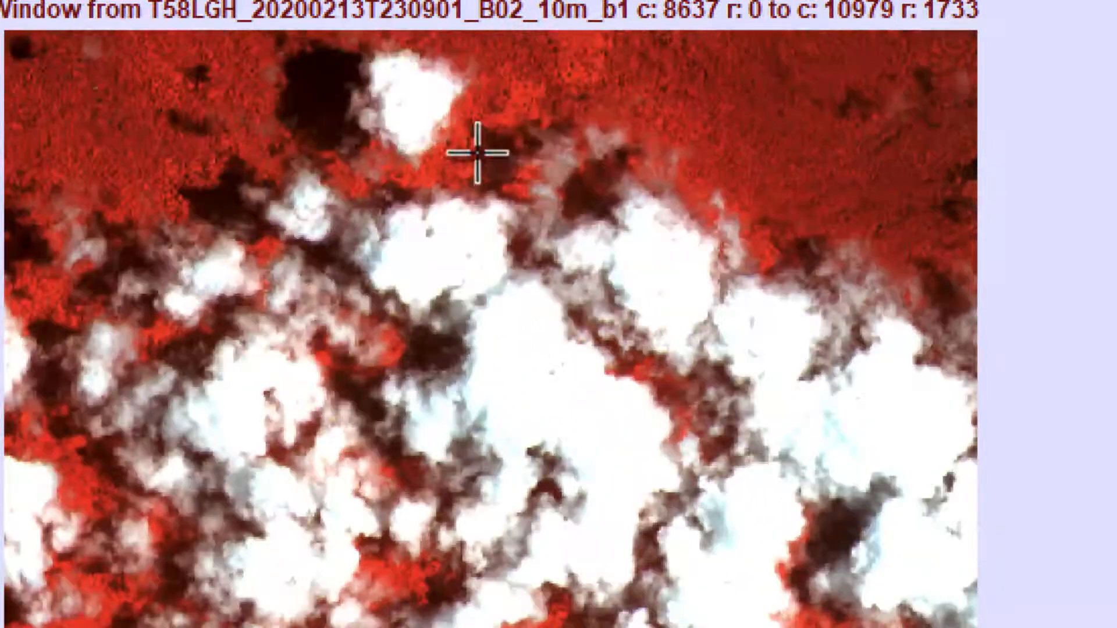
click(474, 152)
drag(504, 199, 715, 428)
drag(507, 300, 441, 130)
click(431, 184)
drag(431, 184, 576, 386)
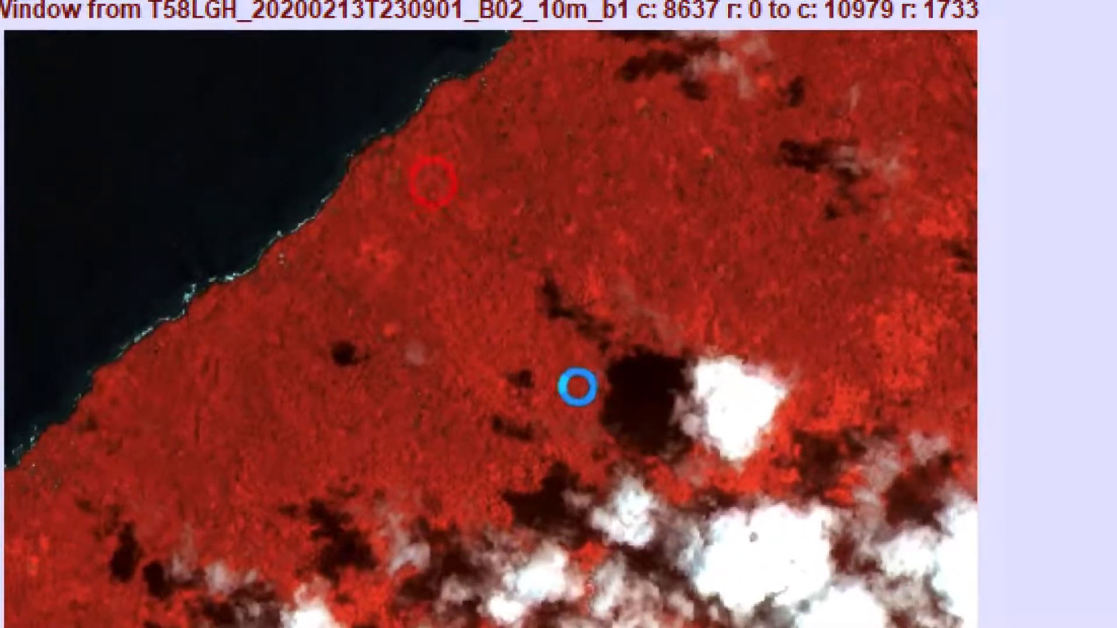
scroll(370, 325, up, 2)
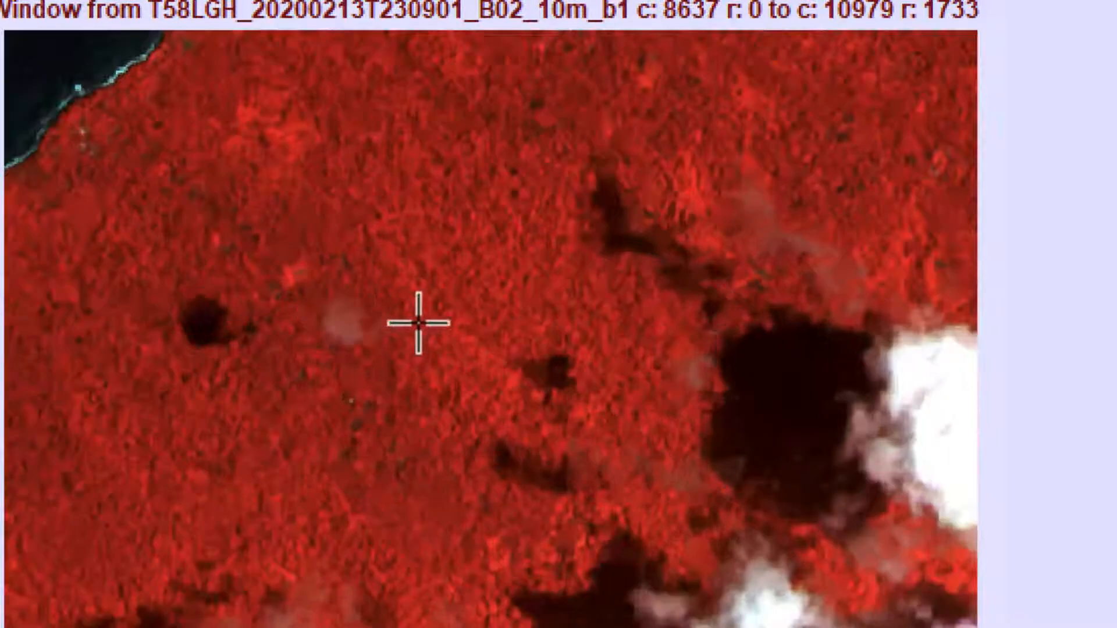
drag(558, 294, 254, 408)
drag(700, 235, 302, 323)
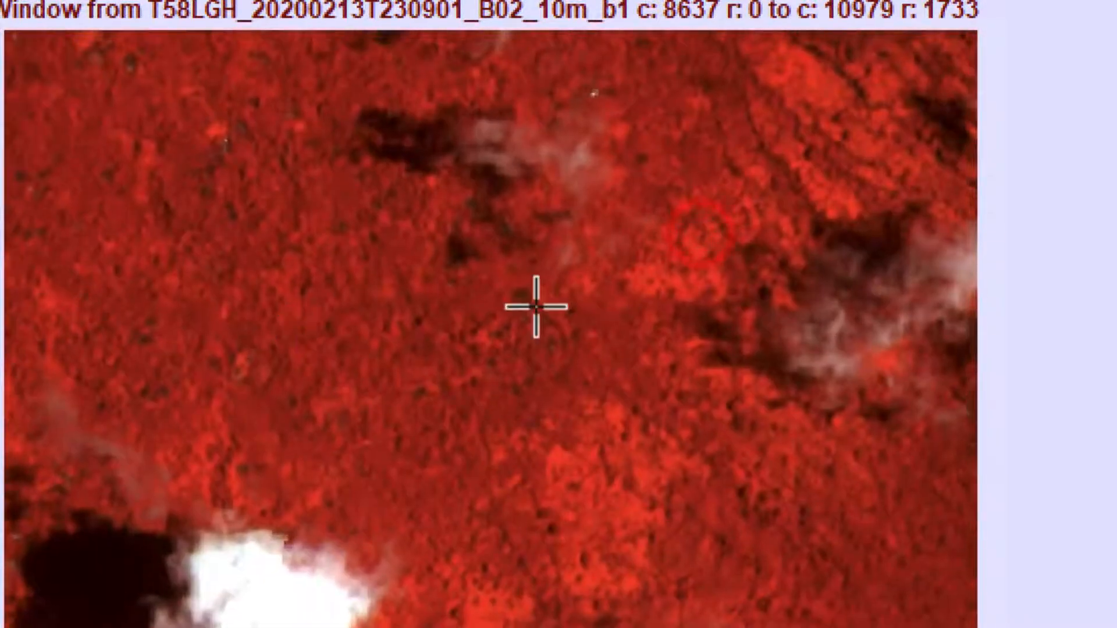
drag(699, 301, 250, 359)
drag(700, 277, 381, 286)
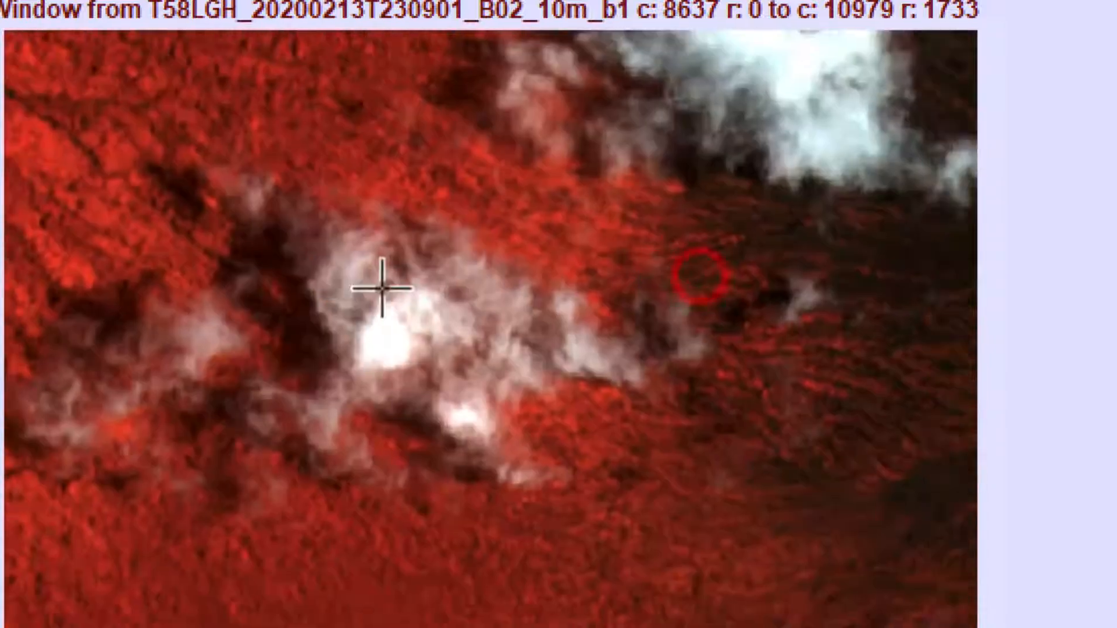
Inspect the crater lakes and the dark ground around them in the false-colour view, and restore the full image extent
scroll(382, 287, down, 2)
drag(799, 259, 365, 254)
drag(633, 295, 698, 344)
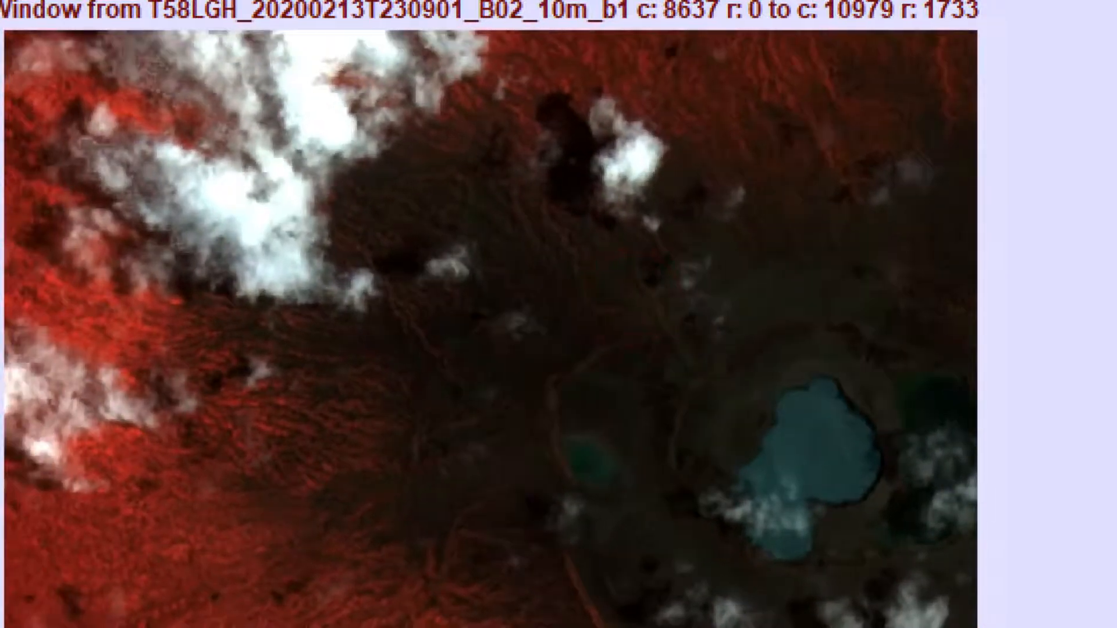
drag(519, 269, 501, 362)
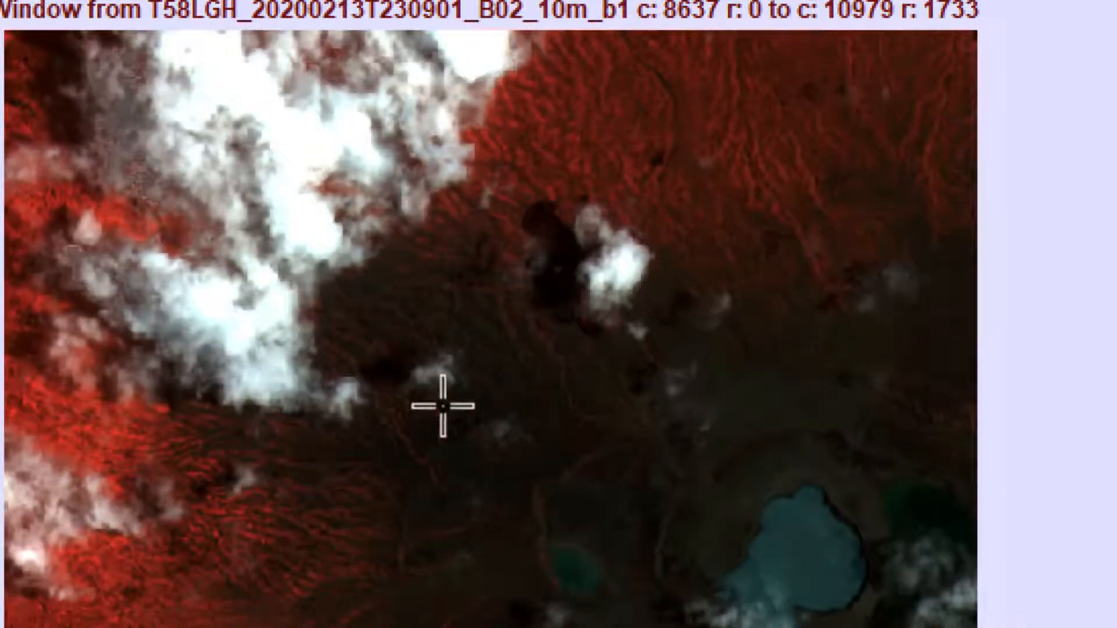
drag(568, 429, 623, 282)
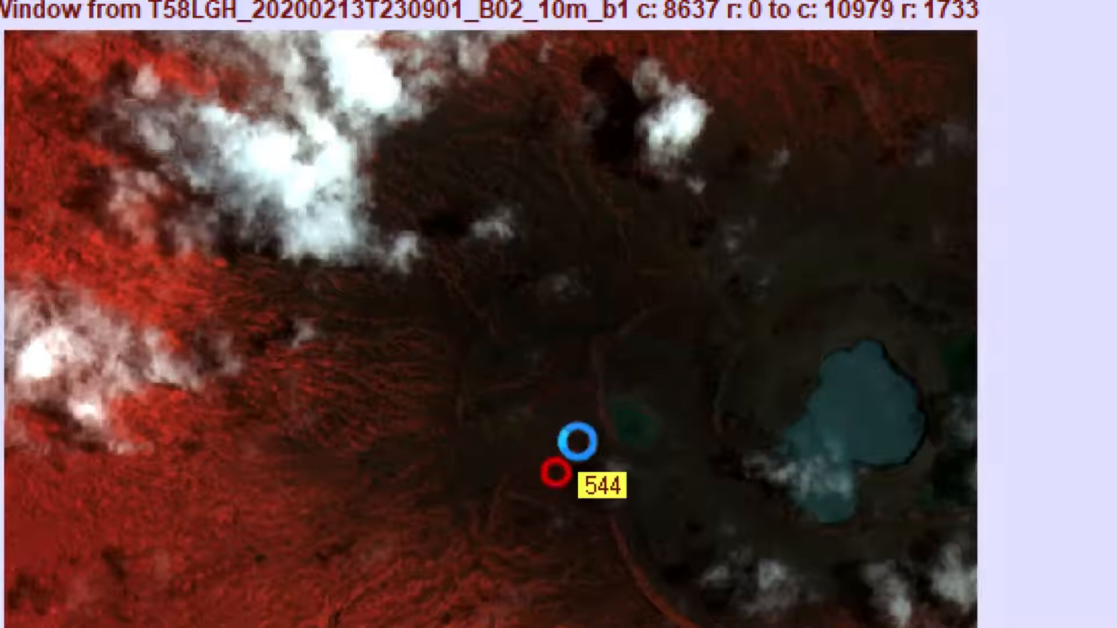
drag(576, 438, 608, 403)
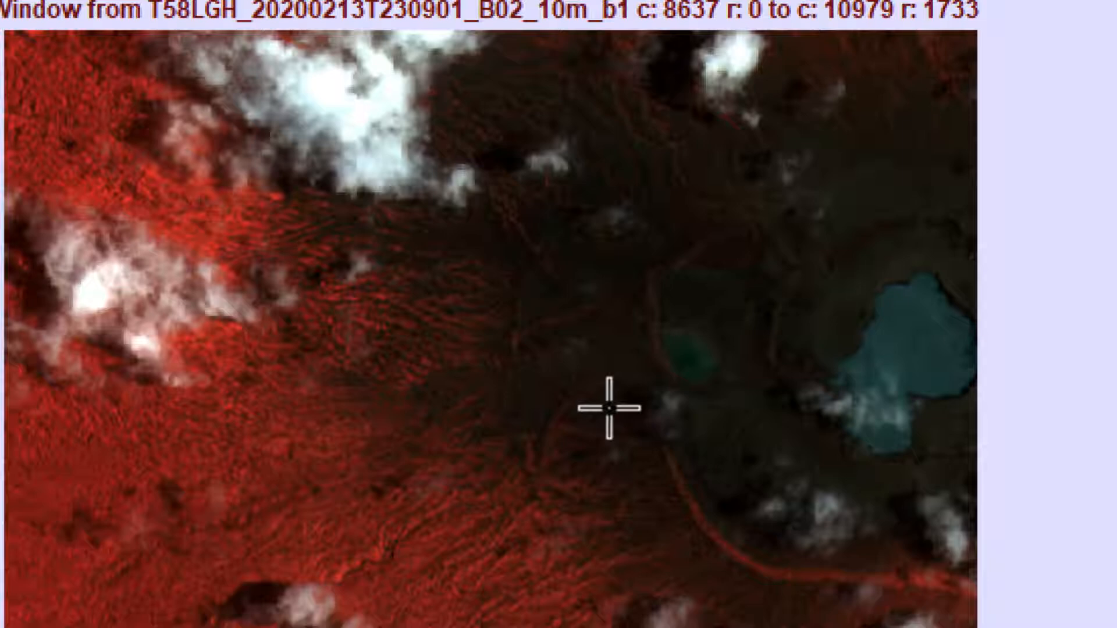
drag(607, 325, 474, 491)
key(Home)
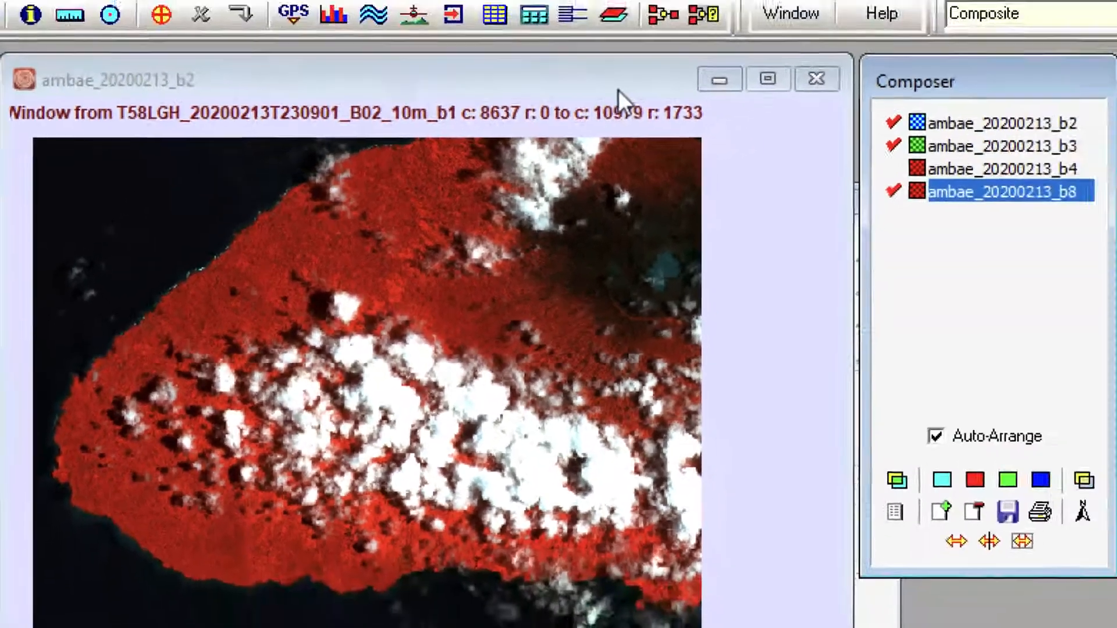
Reopen the Composite utility and set Ambae_20200213_b8 as the red image band
click(563, 113)
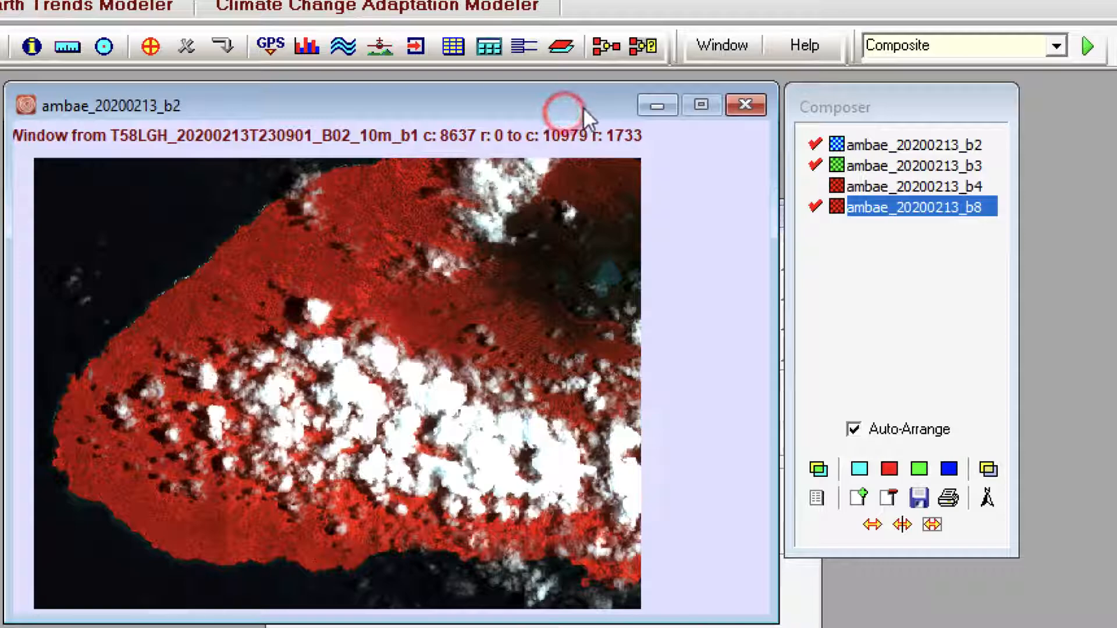
click(976, 46)
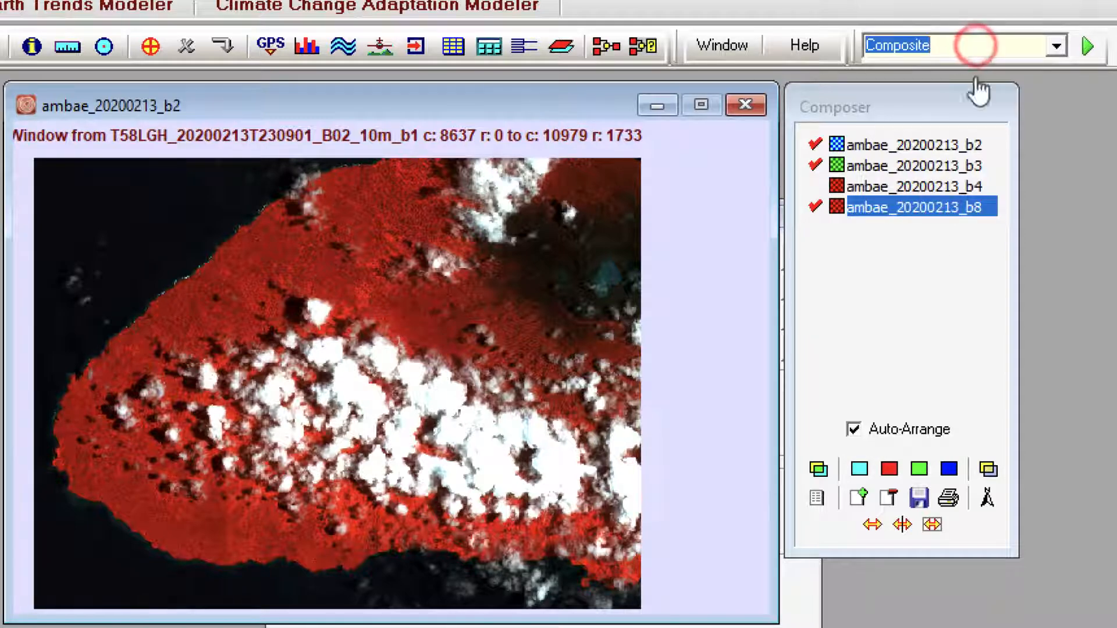
key(Return)
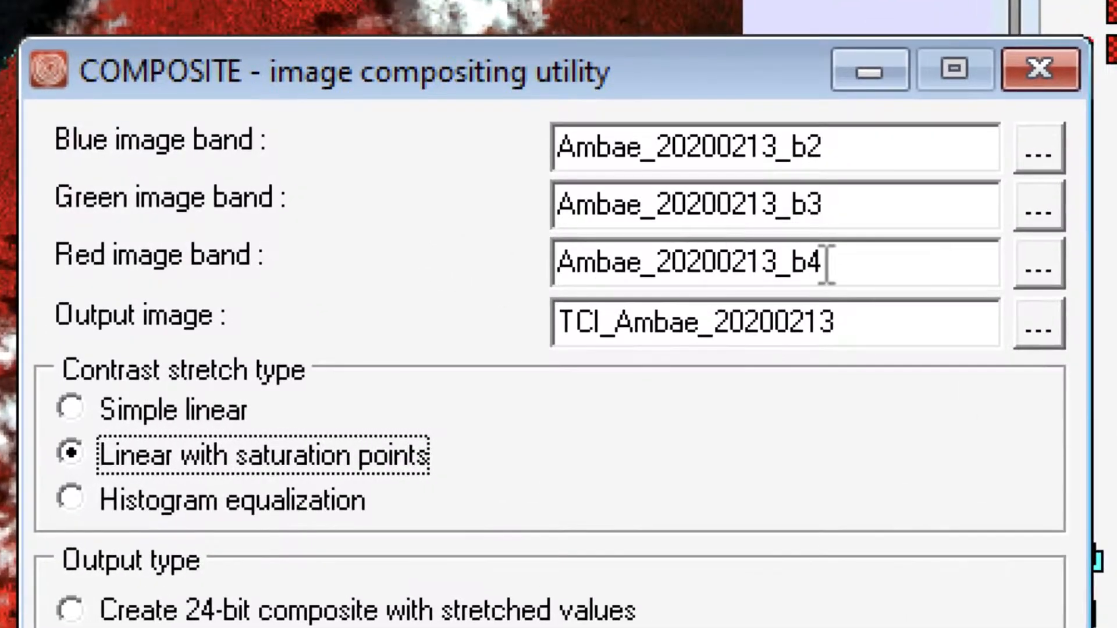
click(825, 263)
click(1038, 264)
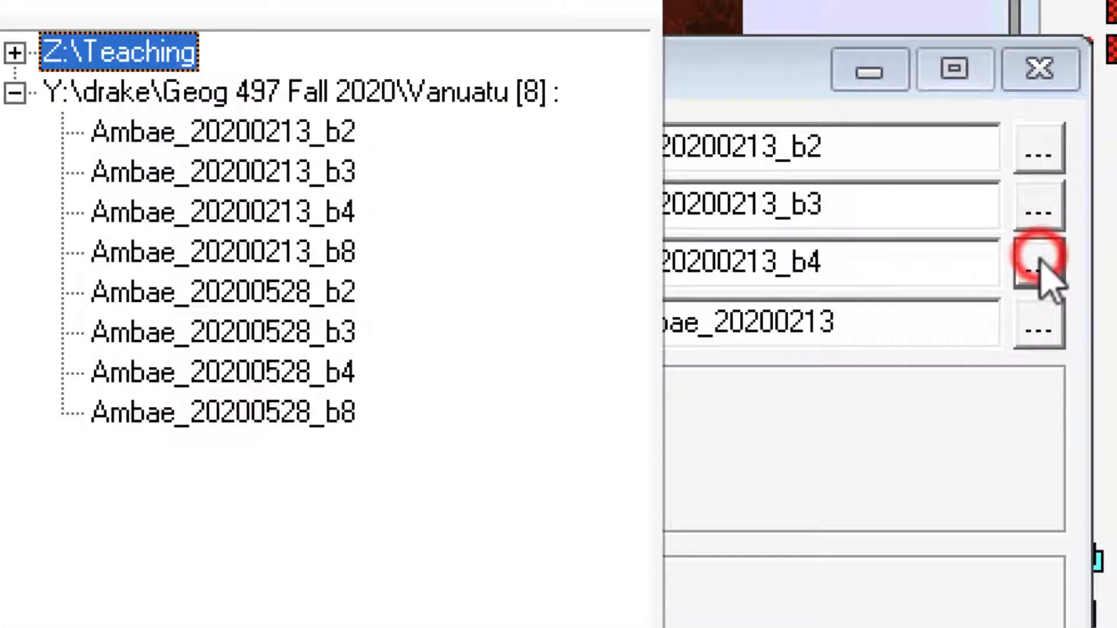
double_click(308, 251)
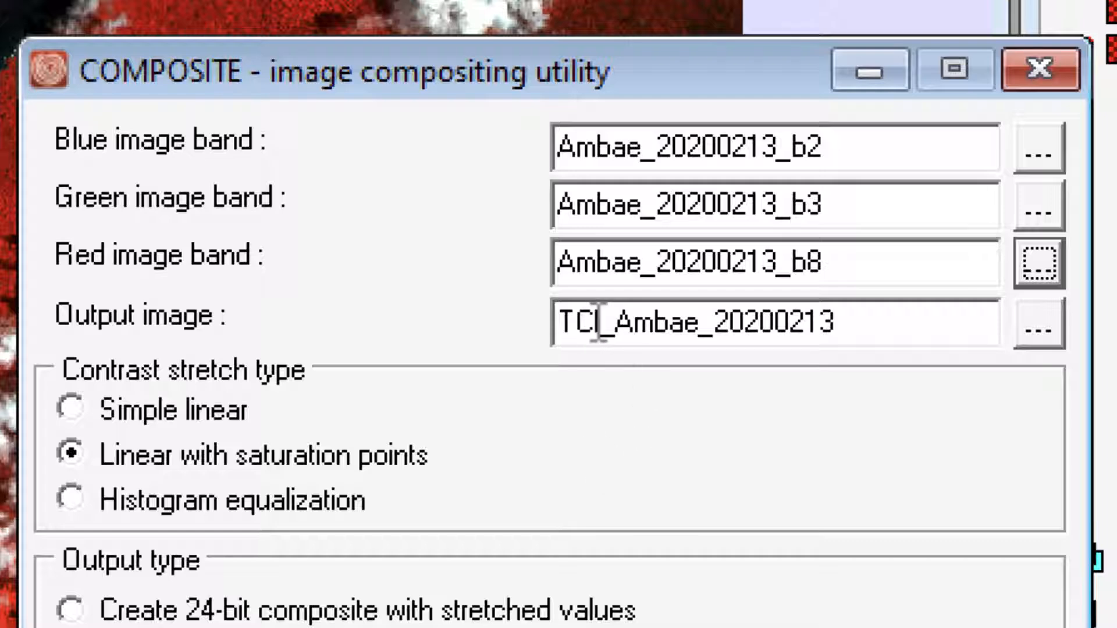
Name the output image False_Color_Ambae_20200213 and choose the linear contrast stretch with saturation points
drag(598, 323, 525, 344)
key(BackSpace)
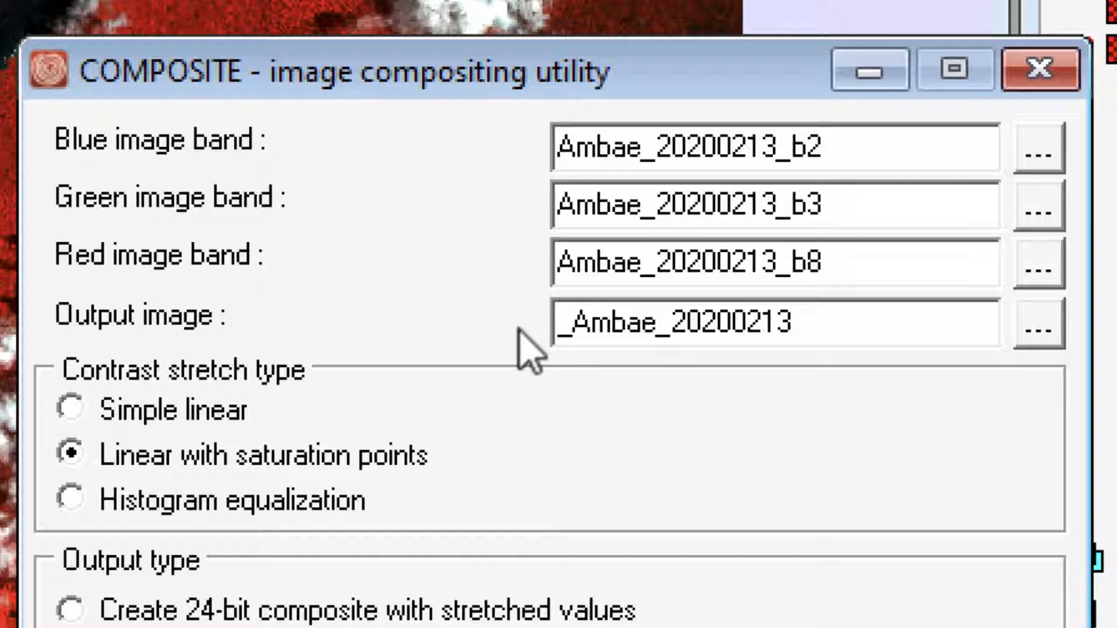
text(False)
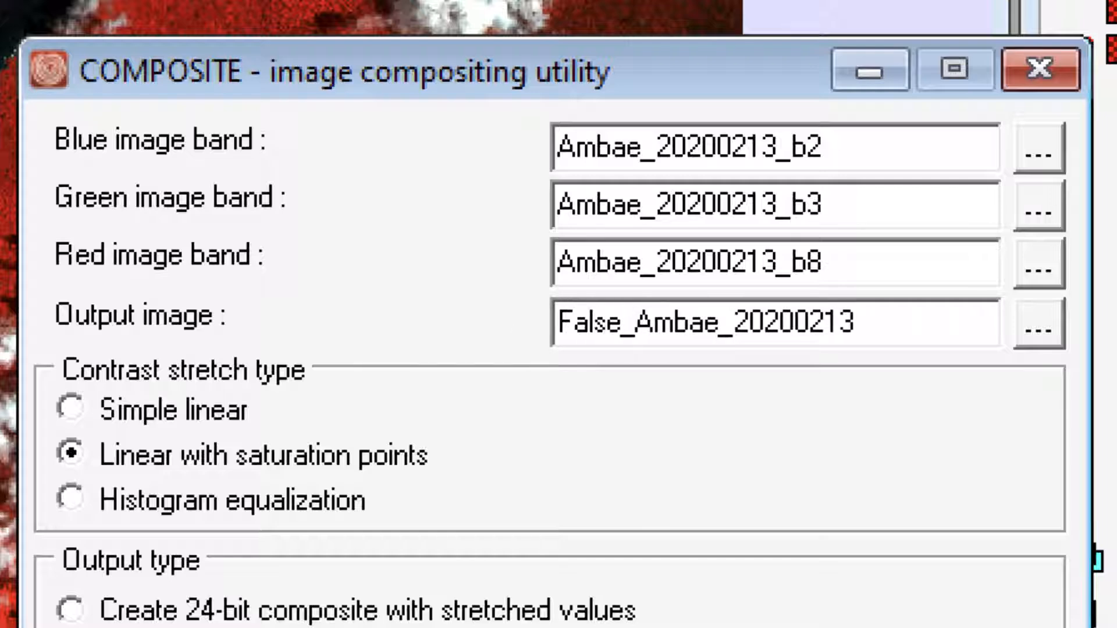
text(_CO)
key(BackSpace)
text(ol)
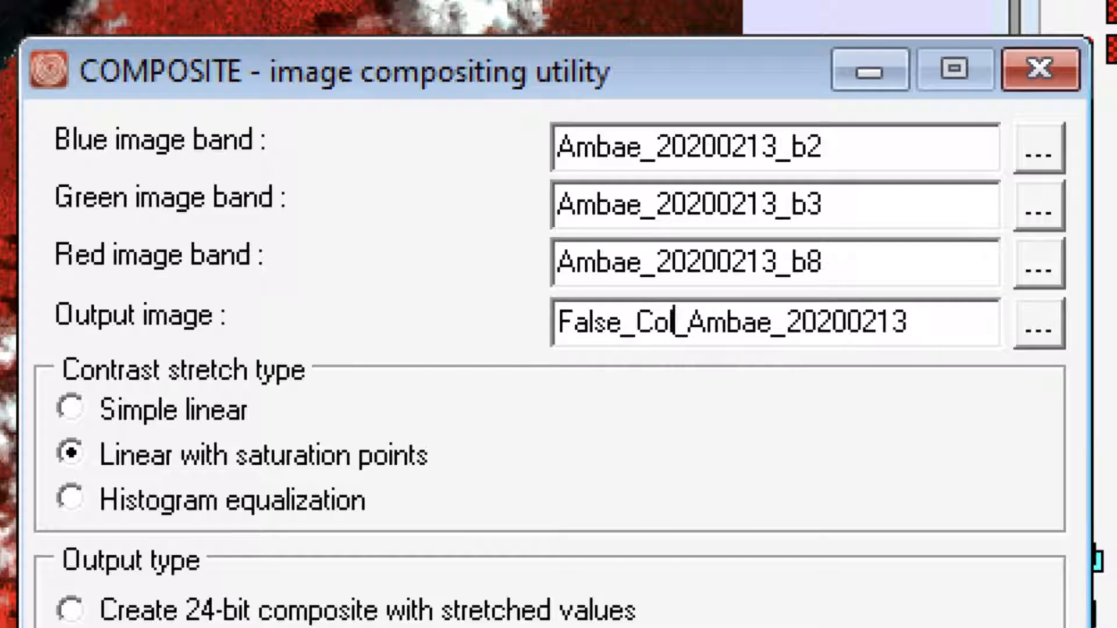
text(or)
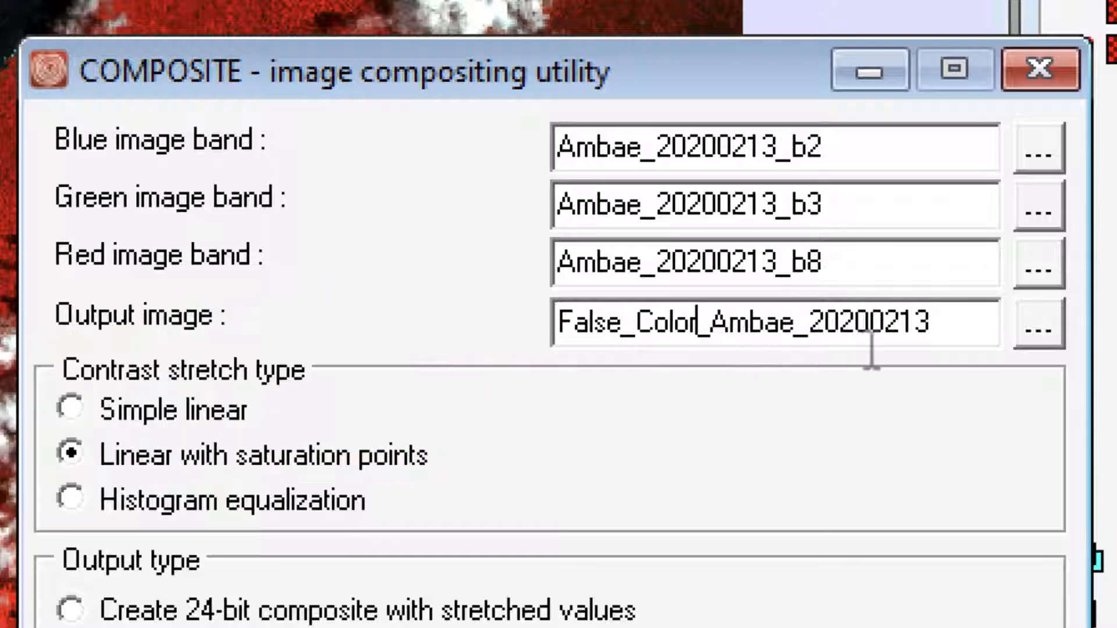
click(890, 404)
click(152, 438)
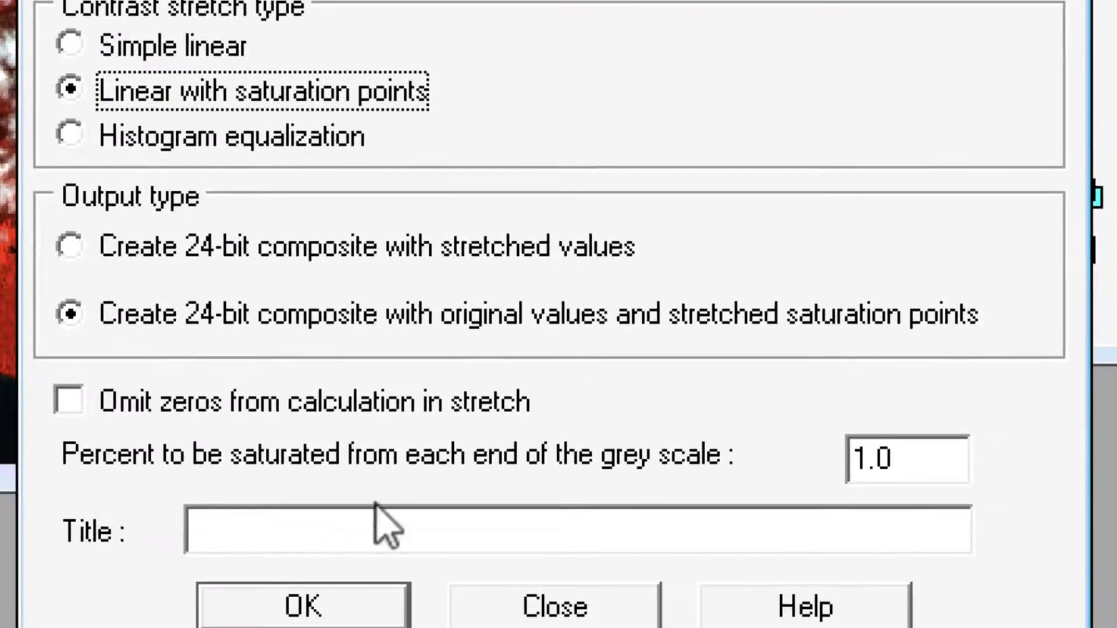
Create the False_Color_Ambae_20200213 composite, close its image window and return to the Composite settings
click(356, 605)
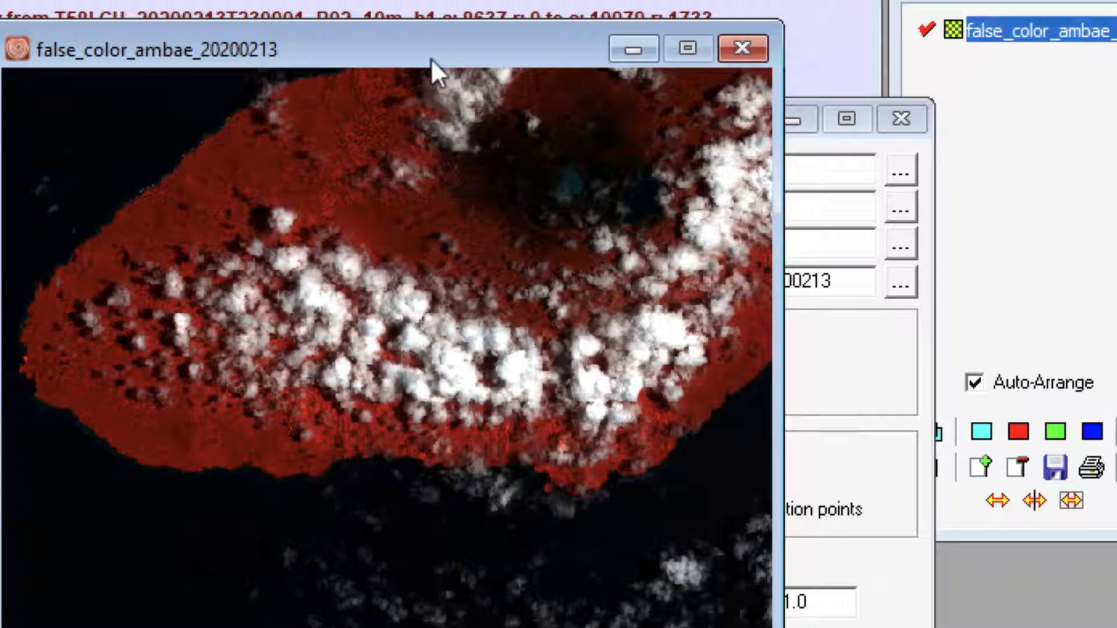
click(738, 45)
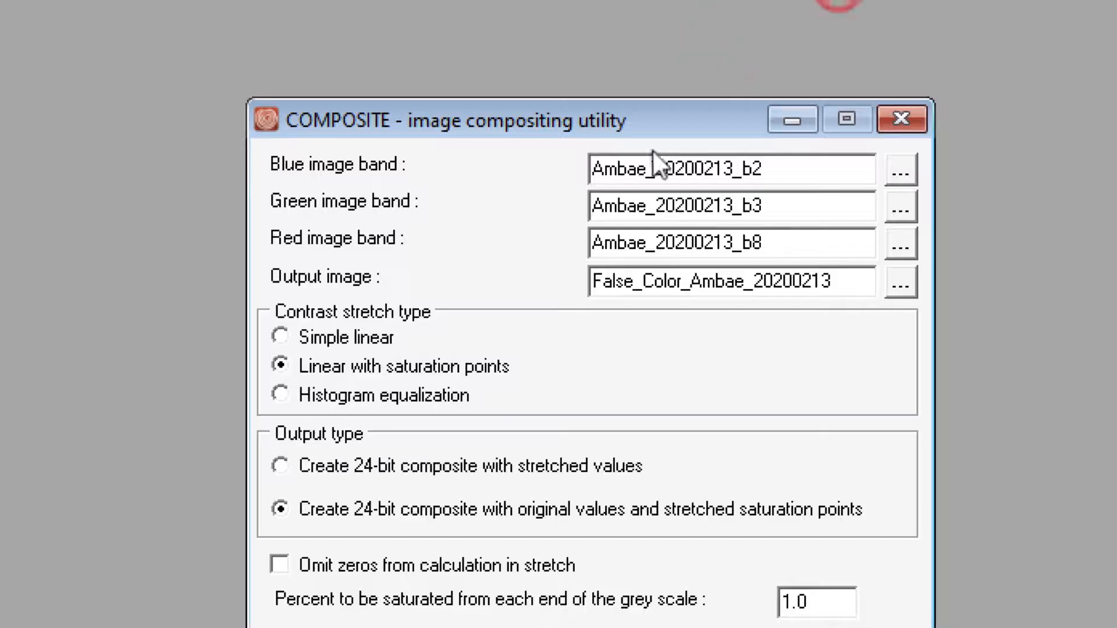
click(597, 114)
Set Ambae_20200528_b2 as the blue image band and Ambae_20200528_b3 as the green image band
click(900, 171)
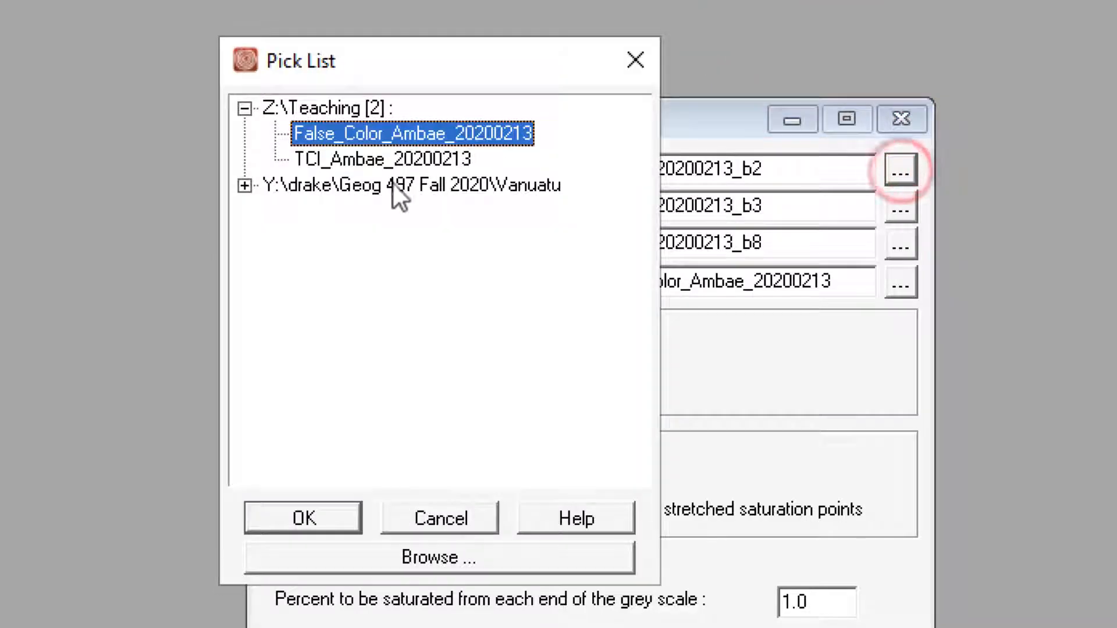
double_click(372, 185)
double_click(428, 317)
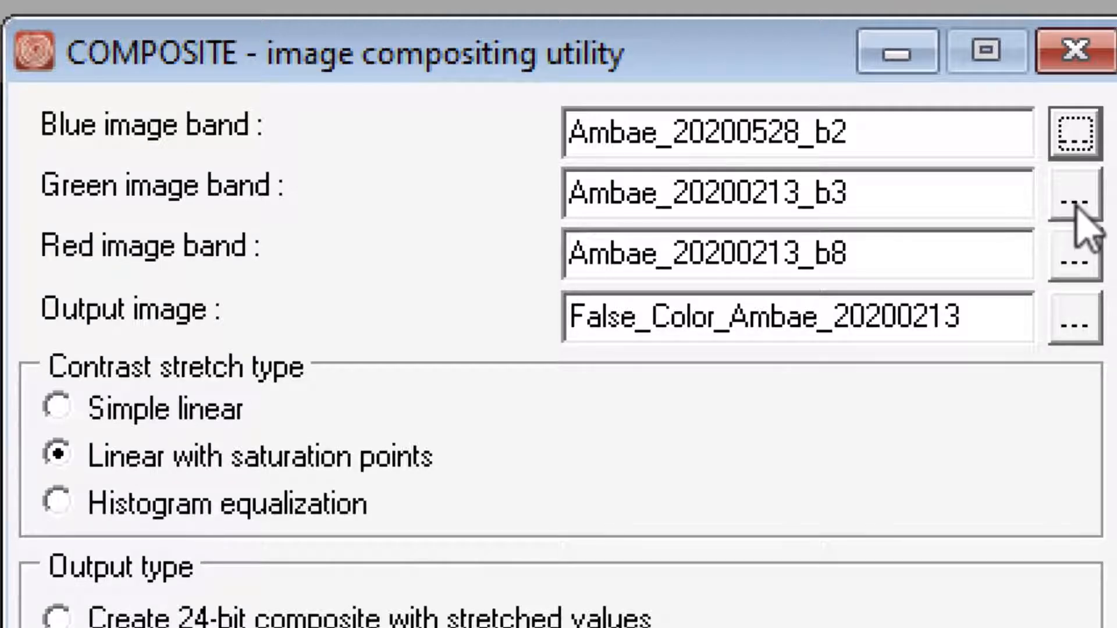
click(1065, 203)
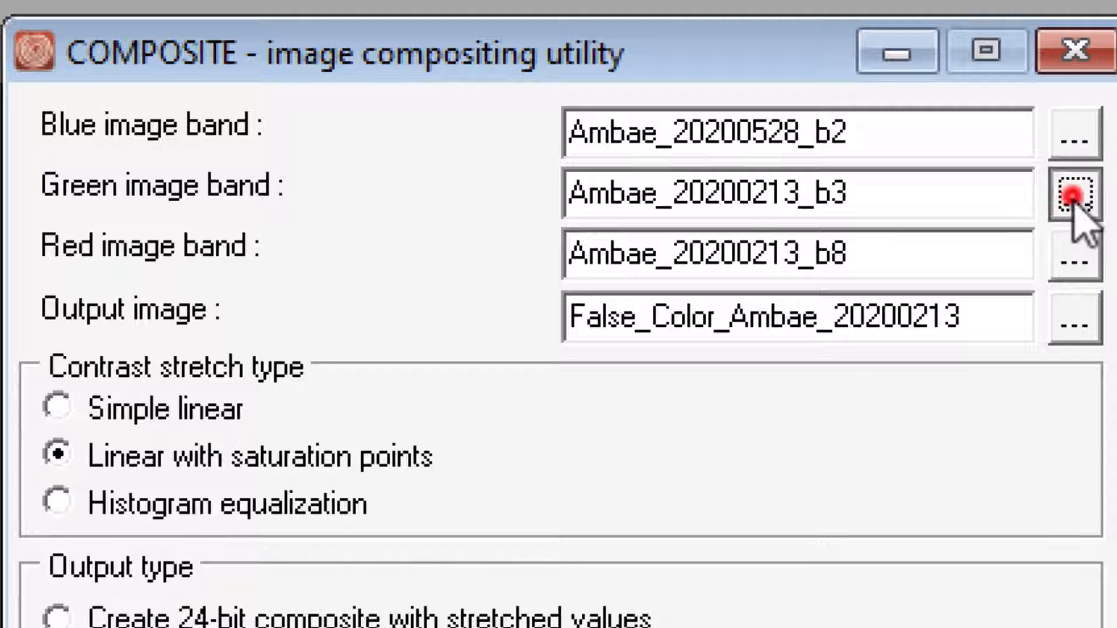
double_click(305, 329)
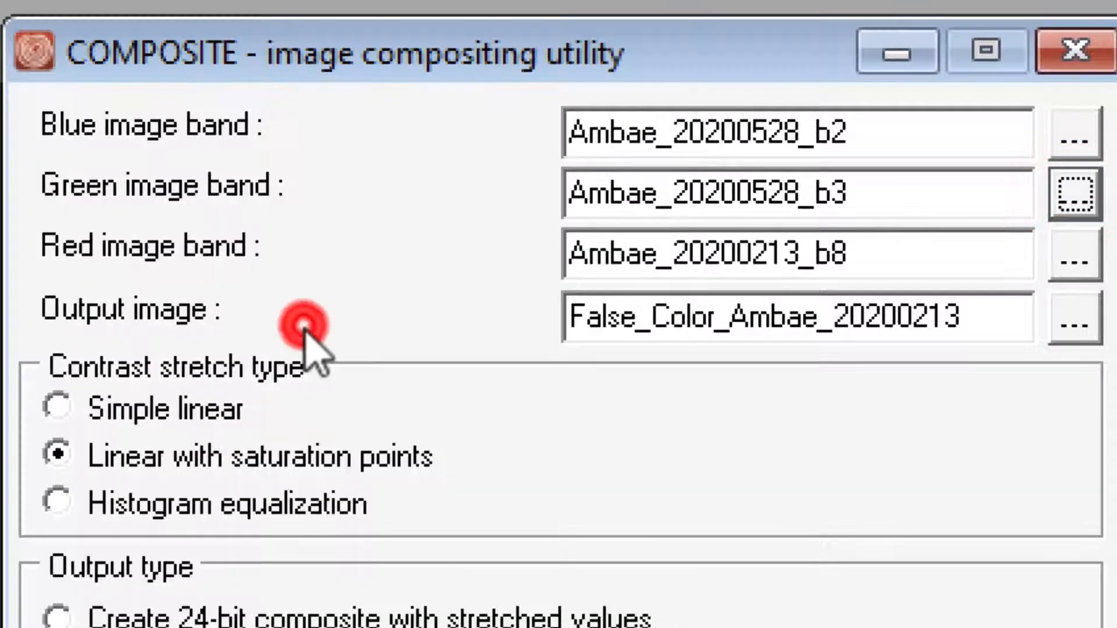
Set Ambae_20200213_b4 as the red image band
click(1074, 254)
click(396, 154)
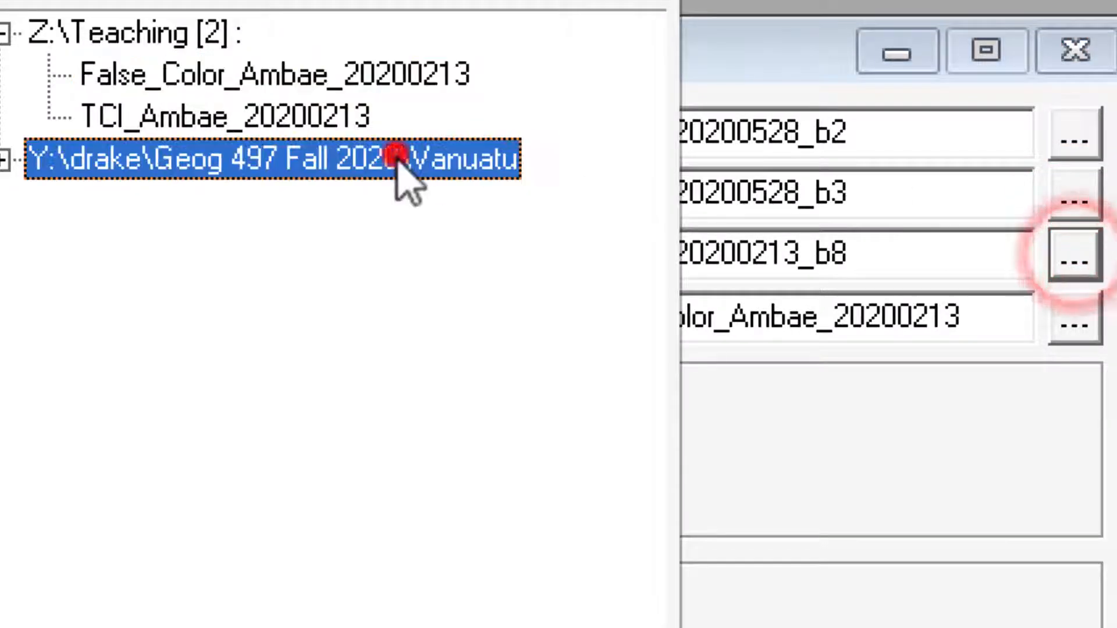
double_click(284, 284)
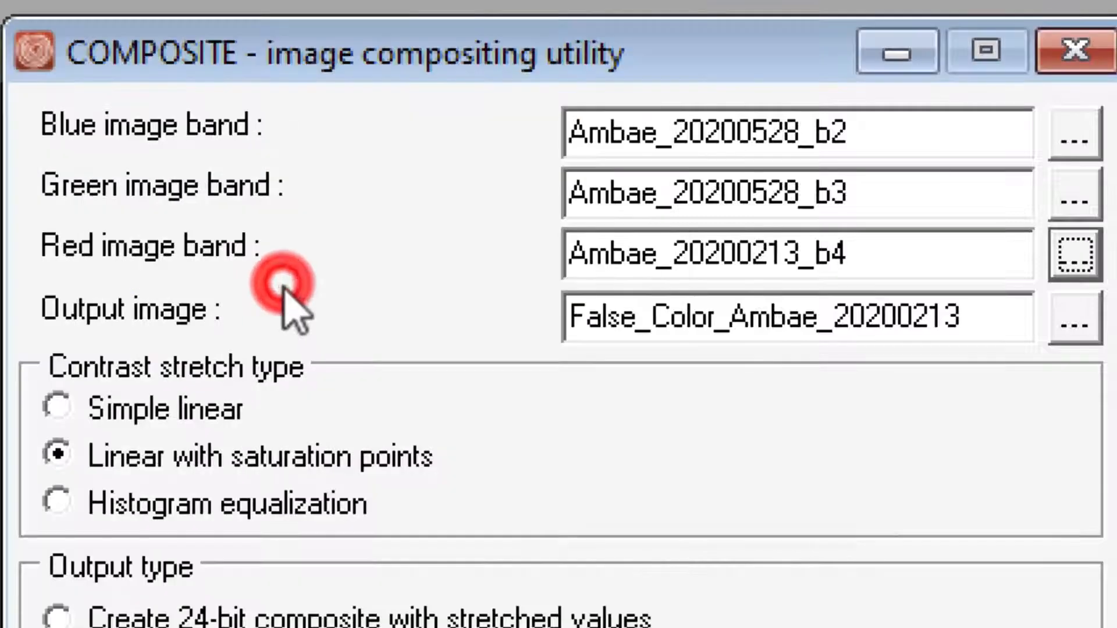
Name the output image TCI_Ambae_20200528 and create the composite
drag(567, 319, 715, 323)
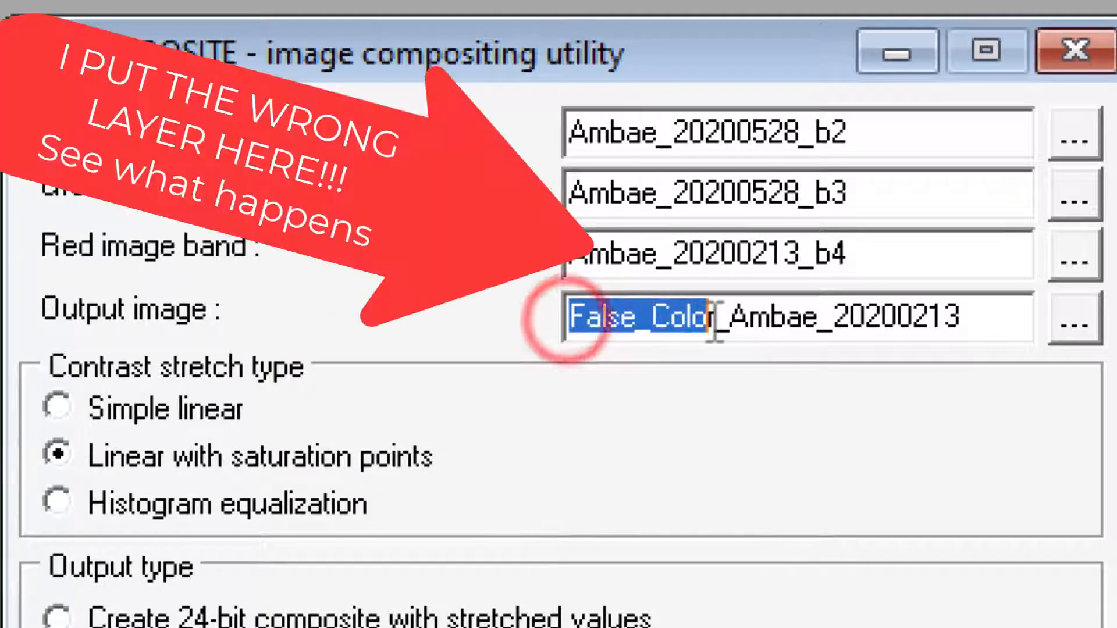
text(TClr)
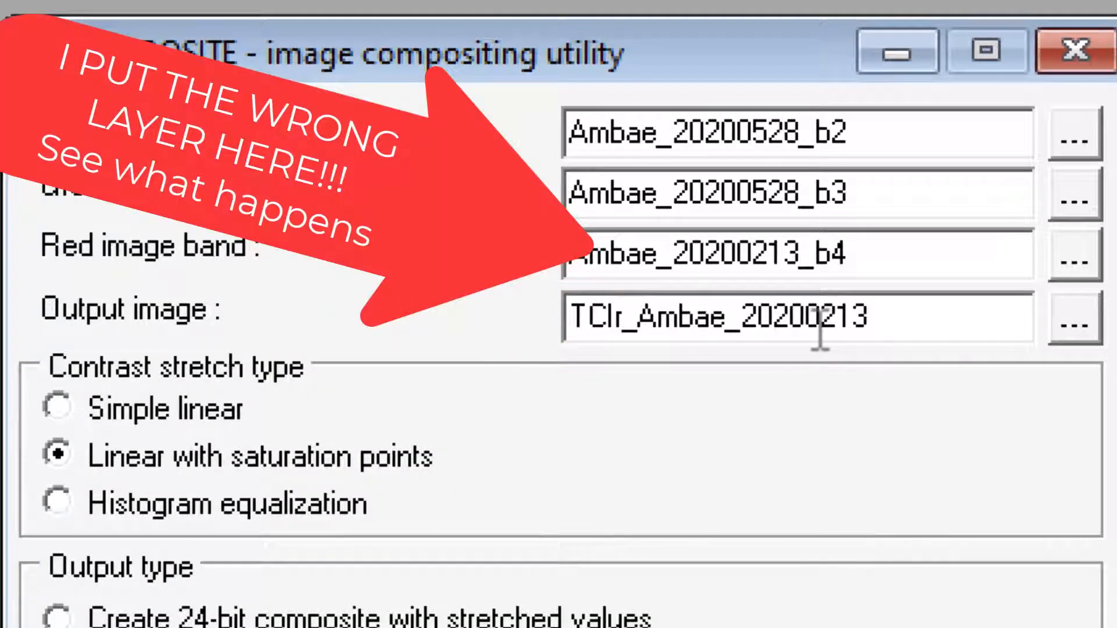
key(BackSpace)
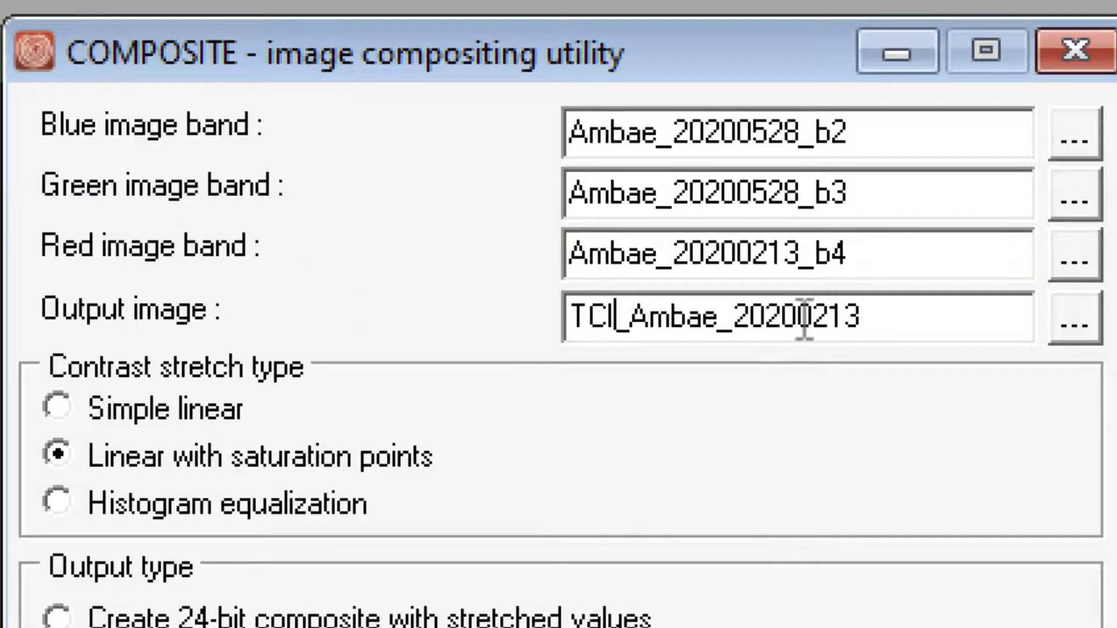
drag(808, 317, 912, 317)
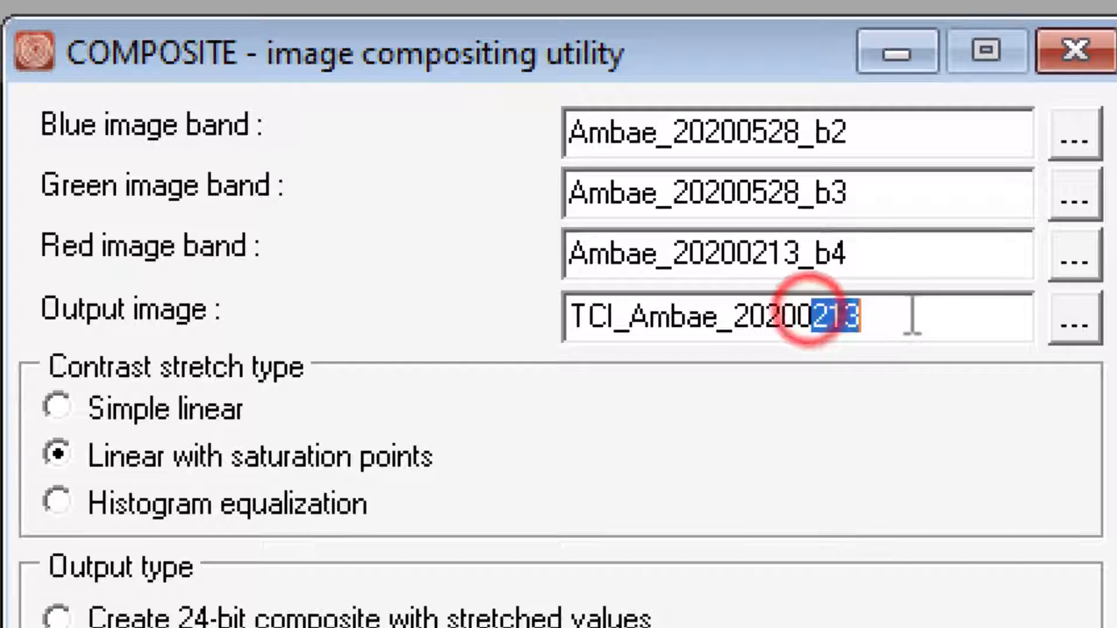
text(528)
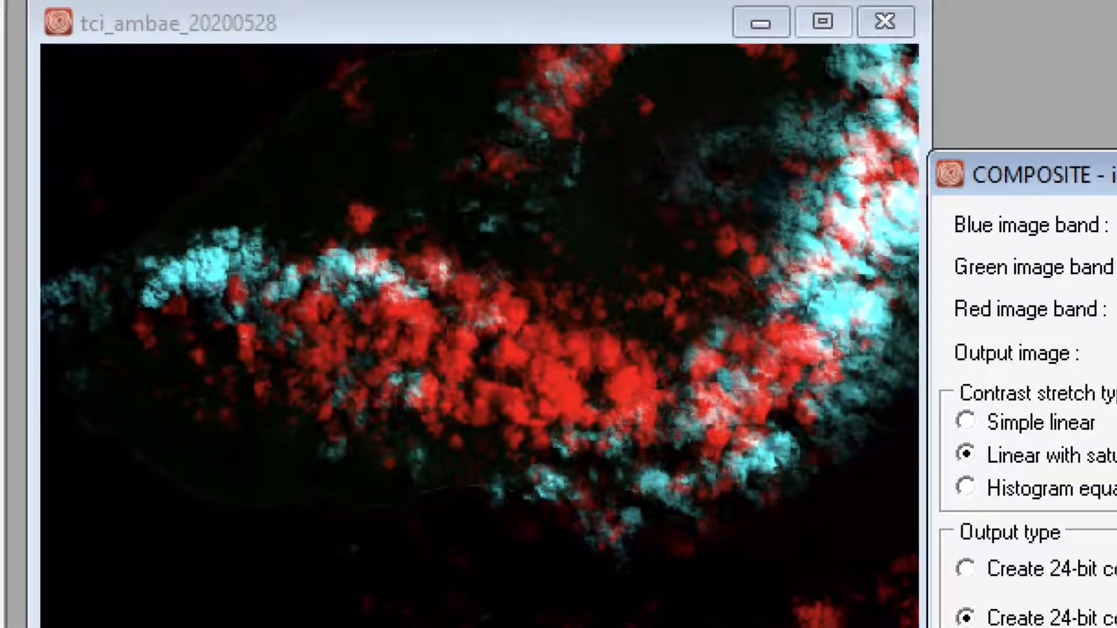
Set Ambae_20200528_b4 as the red band and recreate TCI_Ambae_20200528, overwriting the existing file and closing the old image window
drag(1105, 175, 1107, 98)
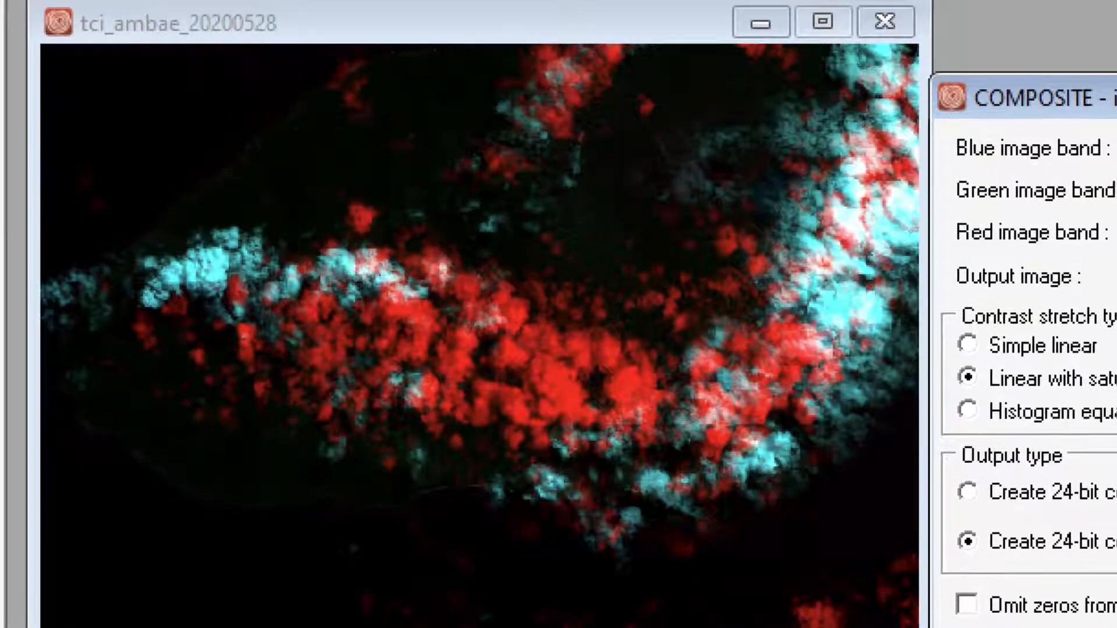
click(654, 22)
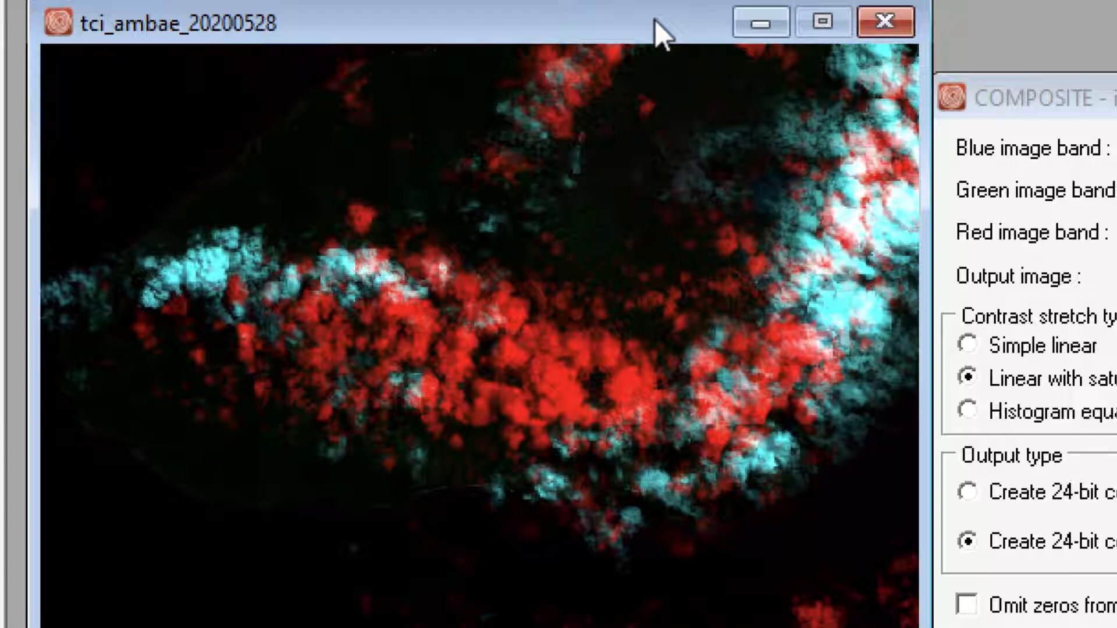
drag(1105, 97, 931, 90)
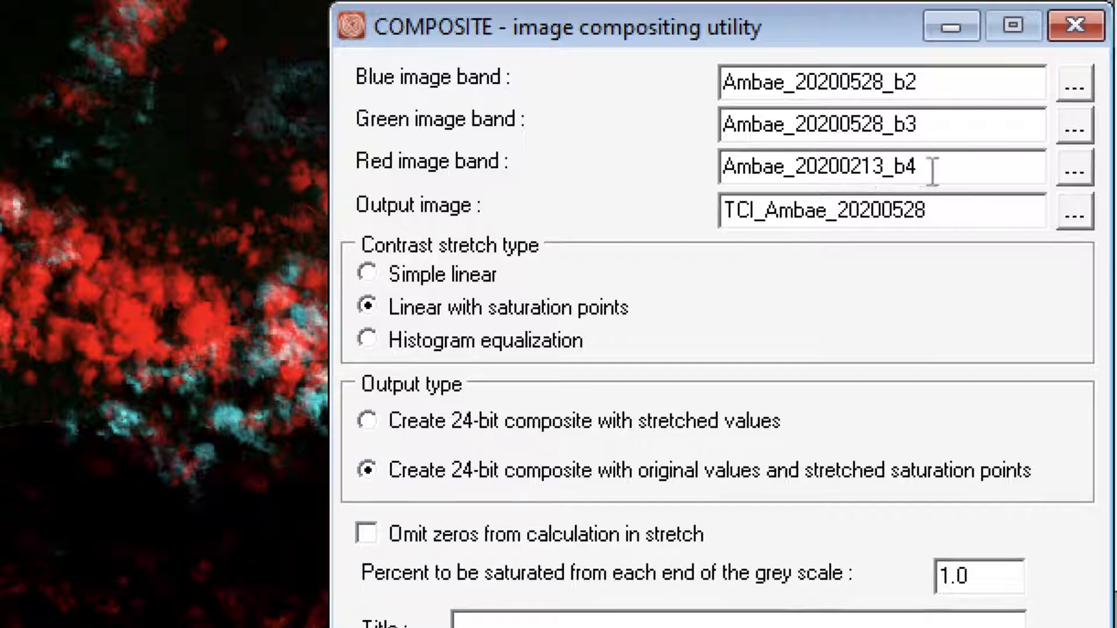
click(1074, 172)
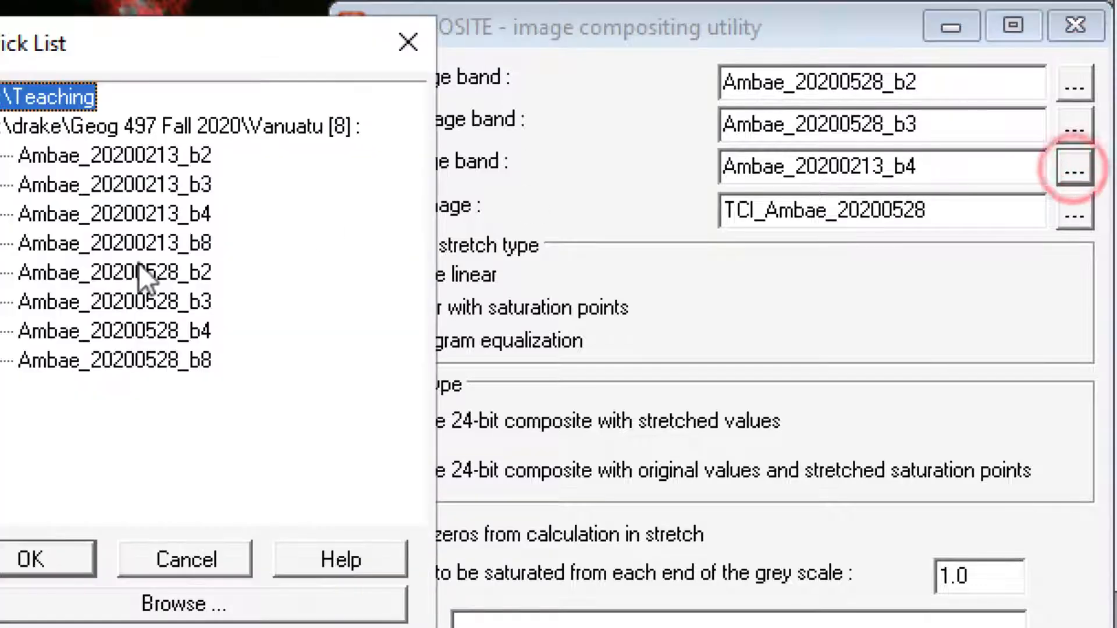
double_click(167, 335)
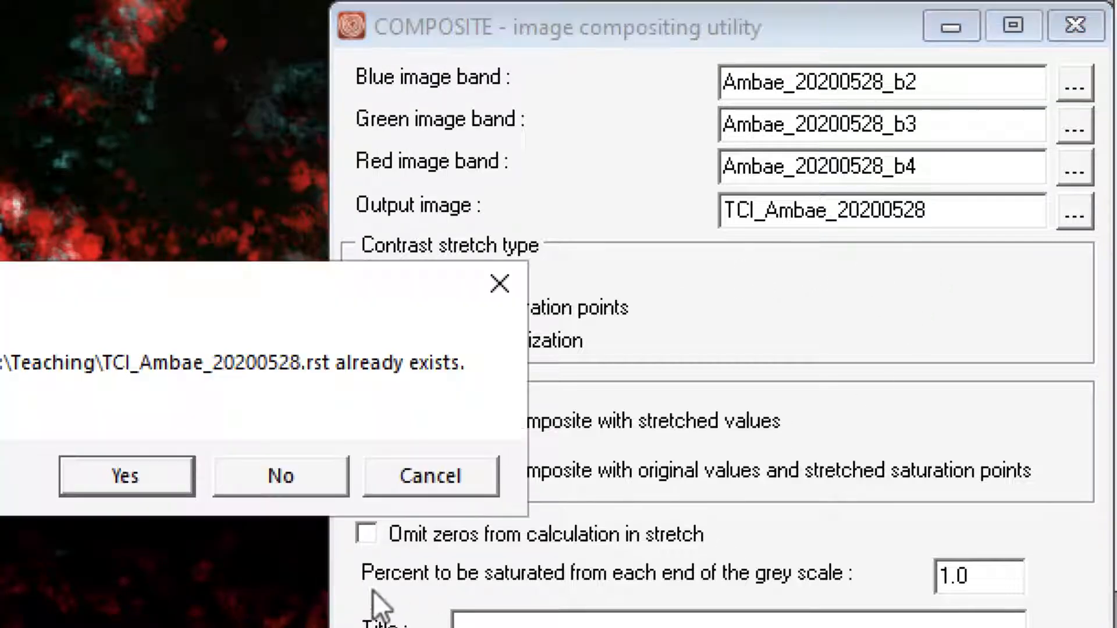
click(162, 479)
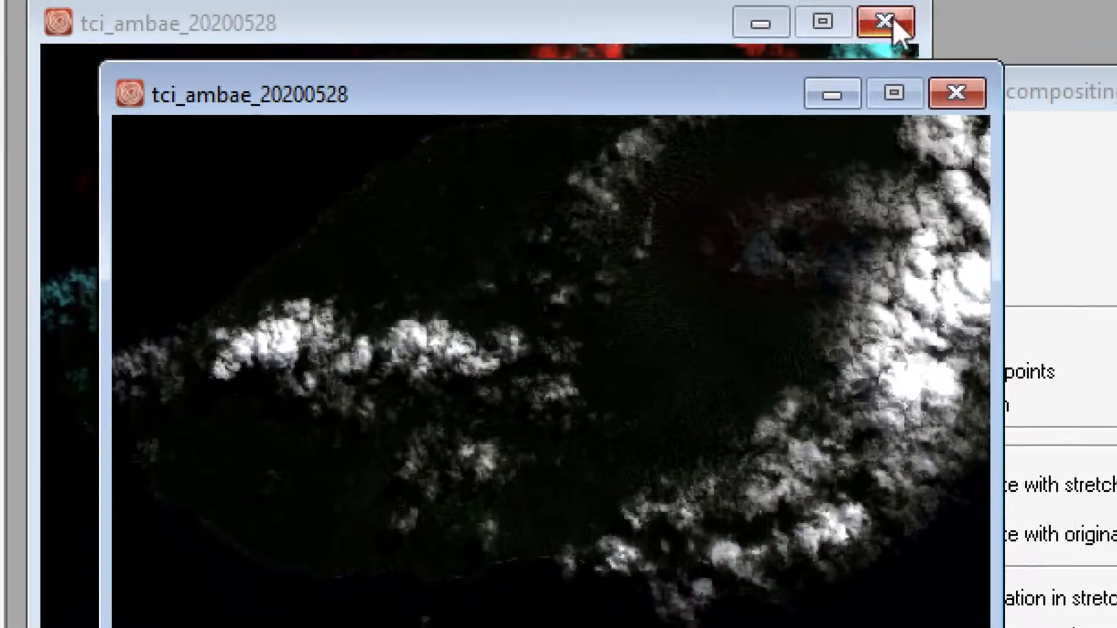
click(725, 3)
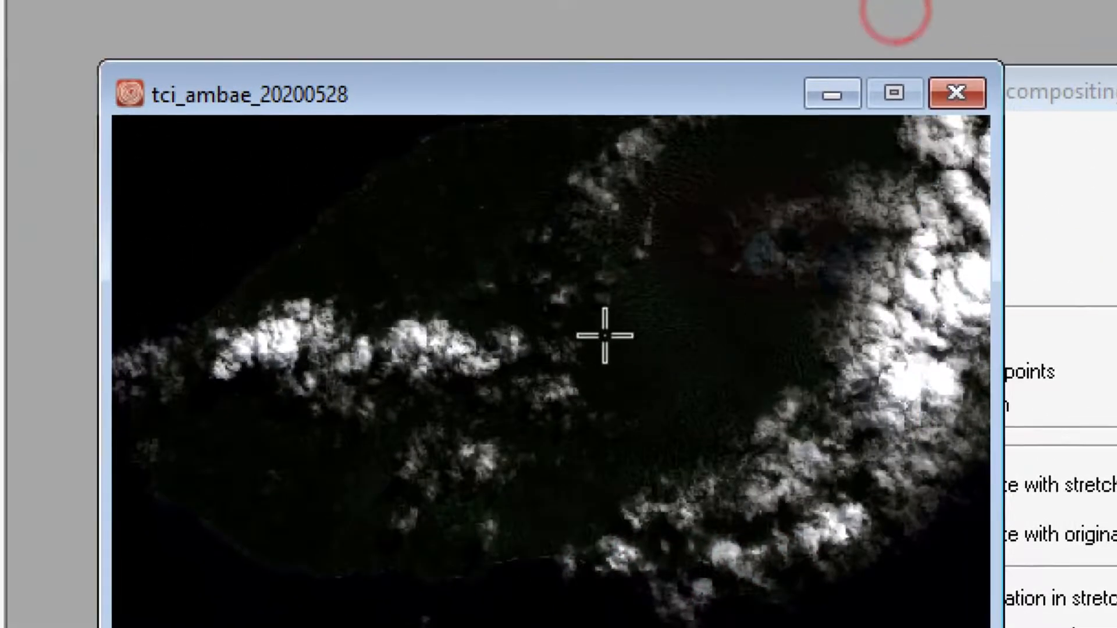
Examine the crater lakes and the surrounding volcano slopes in the 20200528 true-colour composite
scroll(604, 334, up, 3)
drag(559, 311, 708, 604)
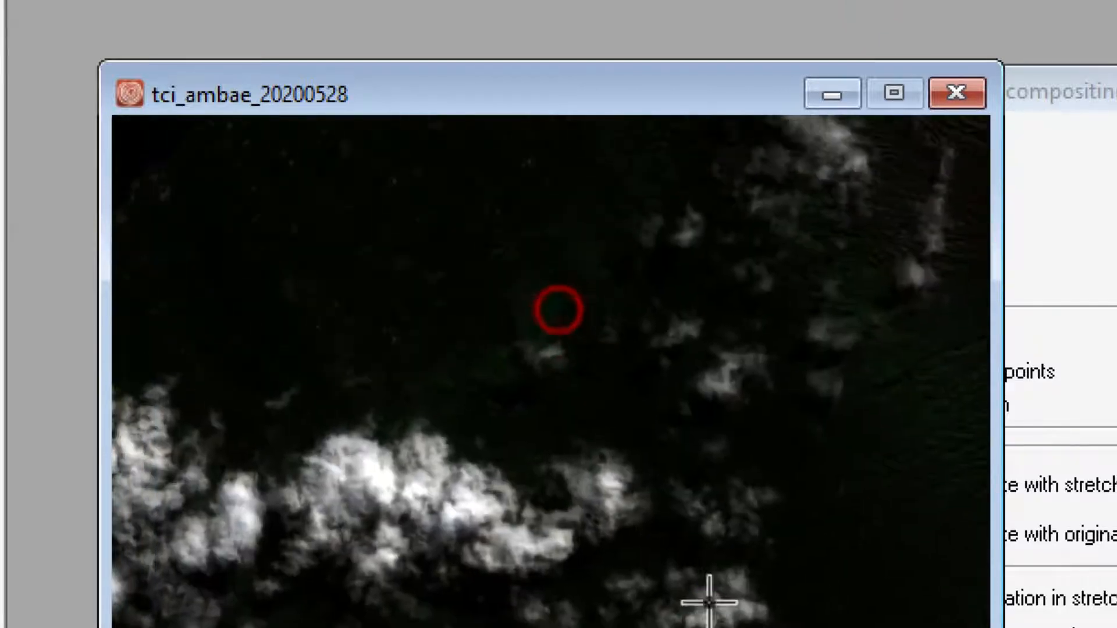
drag(582, 387, 469, 610)
drag(726, 524, 417, 349)
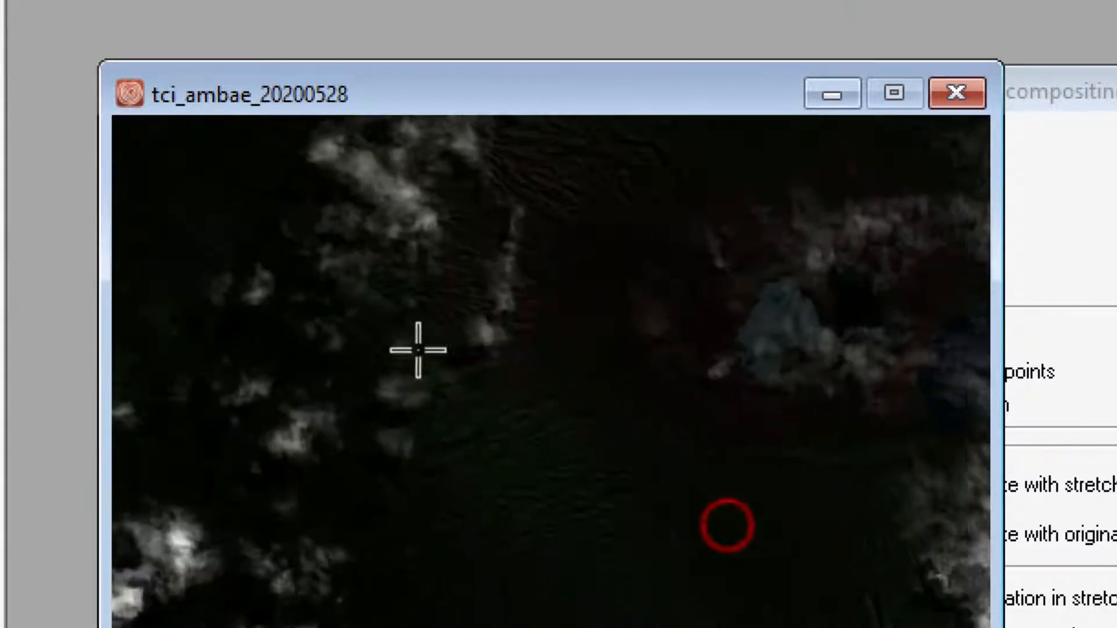
drag(623, 397, 451, 378)
drag(591, 368, 631, 389)
drag(471, 357, 681, 447)
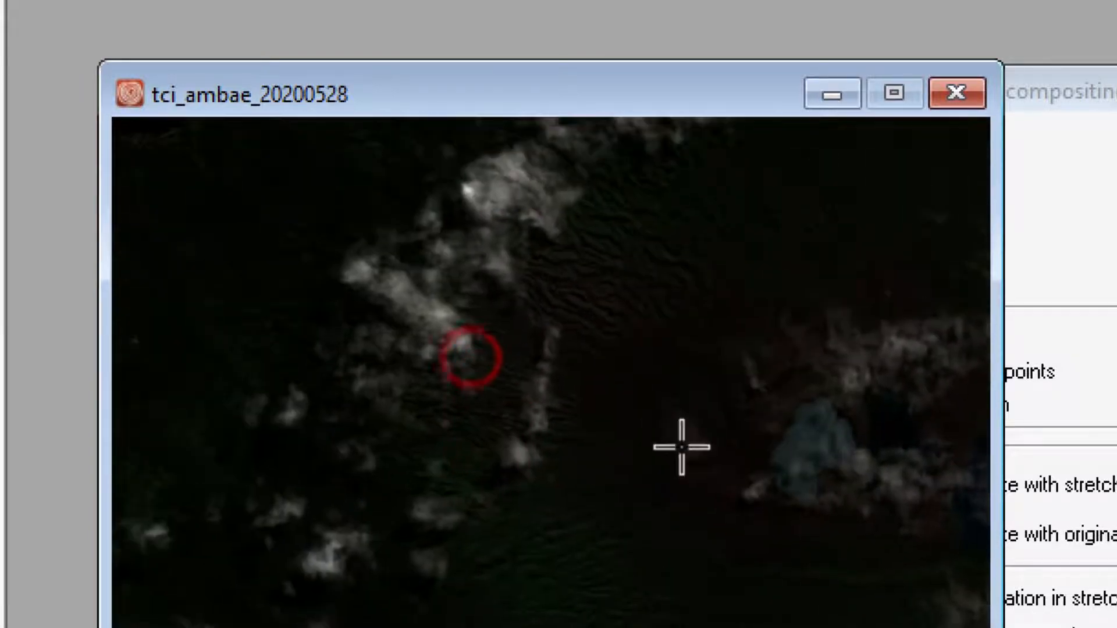
drag(584, 391, 735, 331)
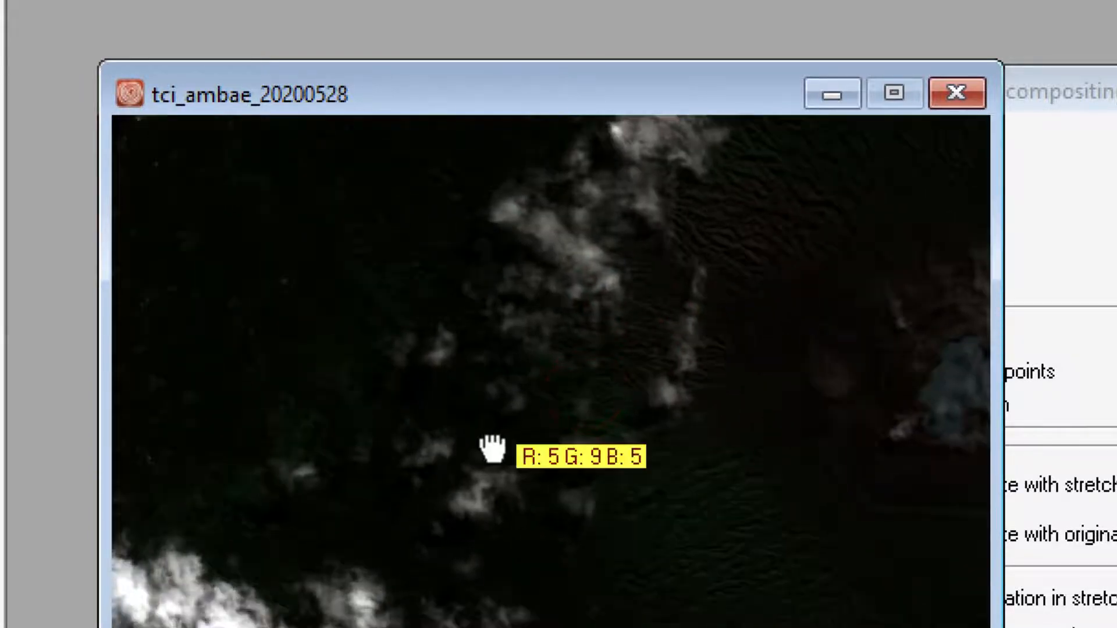
Inspect the cloud bank and the dark vegetation west of the crater in the 20200528 true-colour composite
drag(493, 446, 657, 311)
drag(524, 406, 710, 309)
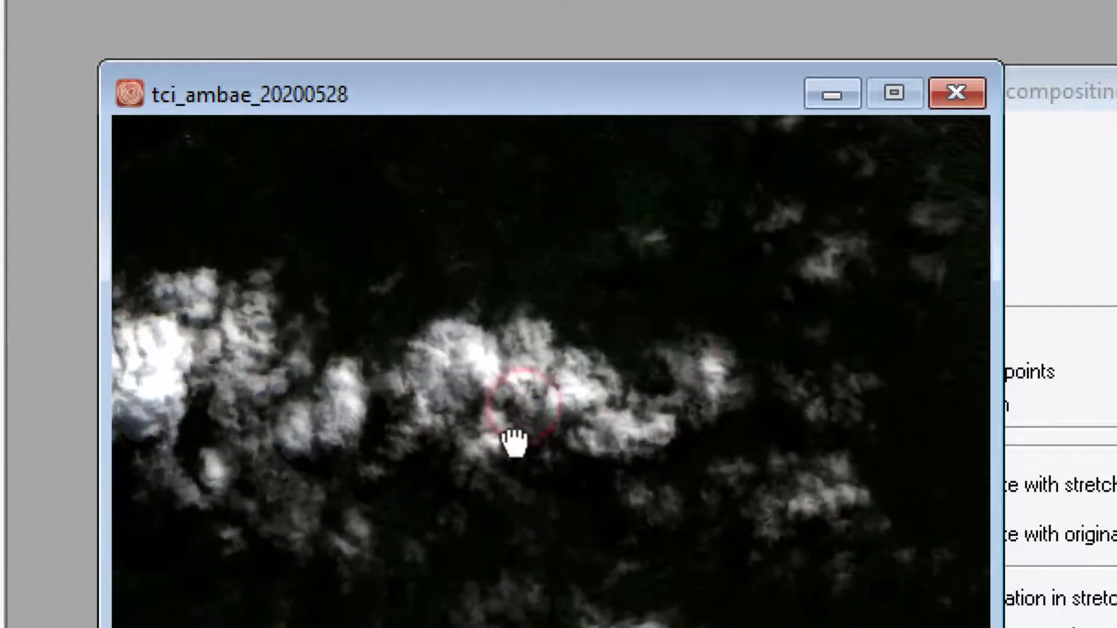
drag(515, 442, 674, 312)
drag(581, 446, 499, 581)
drag(669, 354, 516, 429)
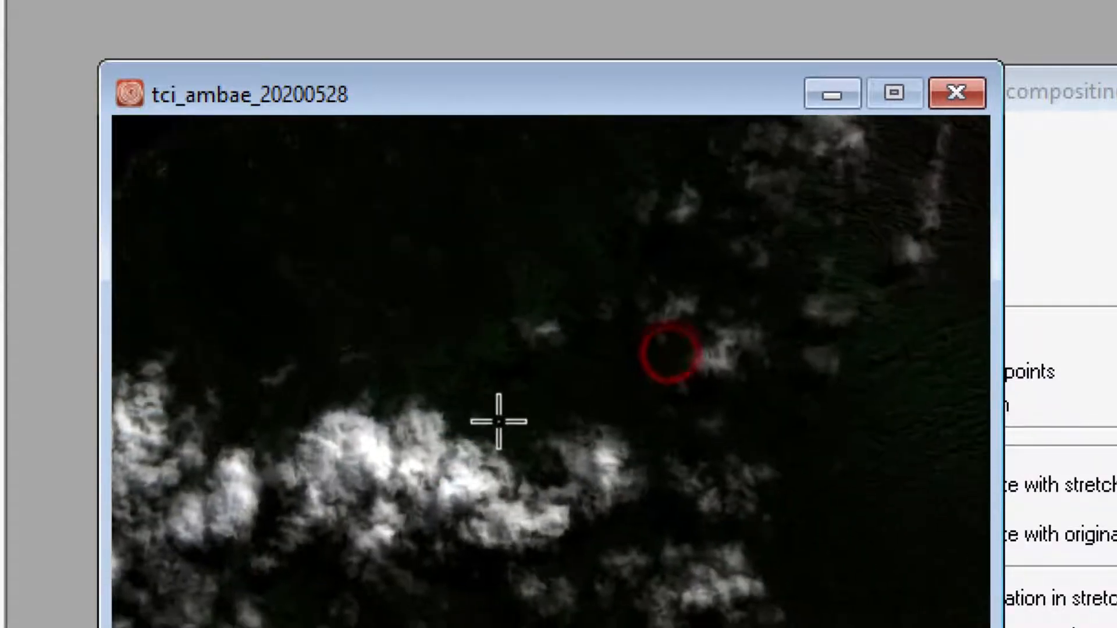
mouse_move(671, 384)
mouse_down()
mouse_move(575, 326)
mouse_move(553, 476)
mouse_up()
drag(641, 409, 642, 389)
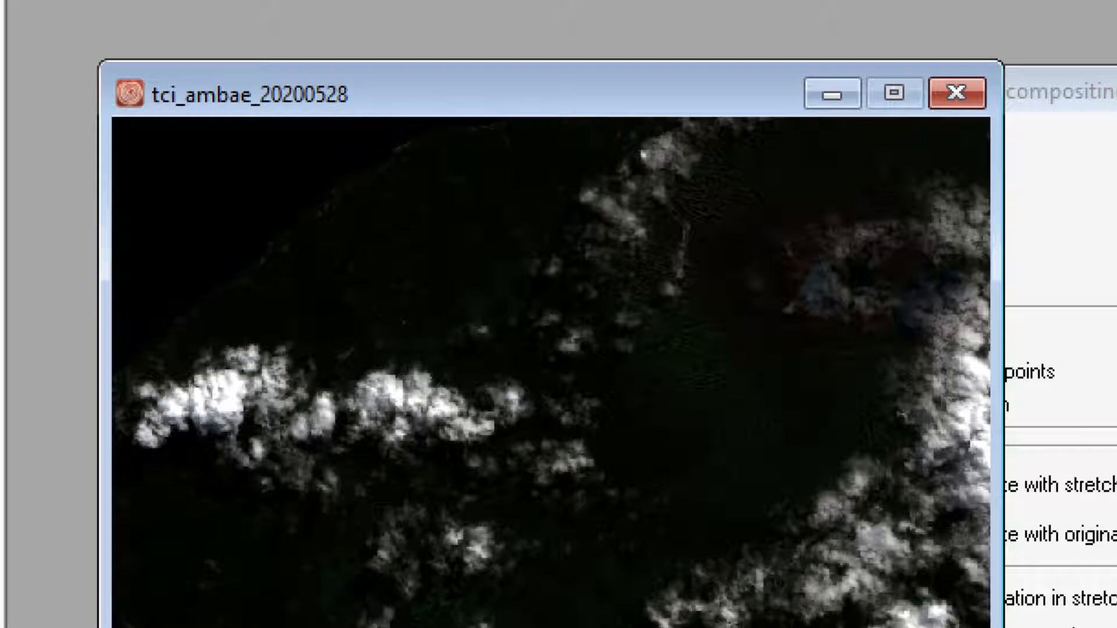
Return to the Composite settings and set Ambae_20200528_b8 as the red image band
click(1105, 92)
click(1114, 141)
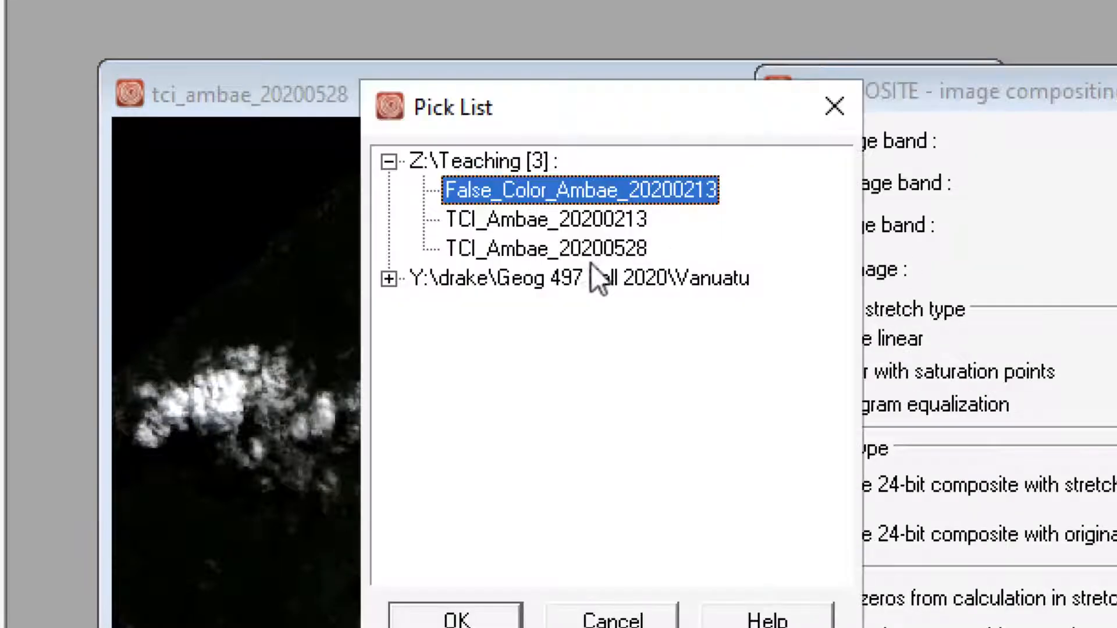
double_click(591, 278)
click(574, 514)
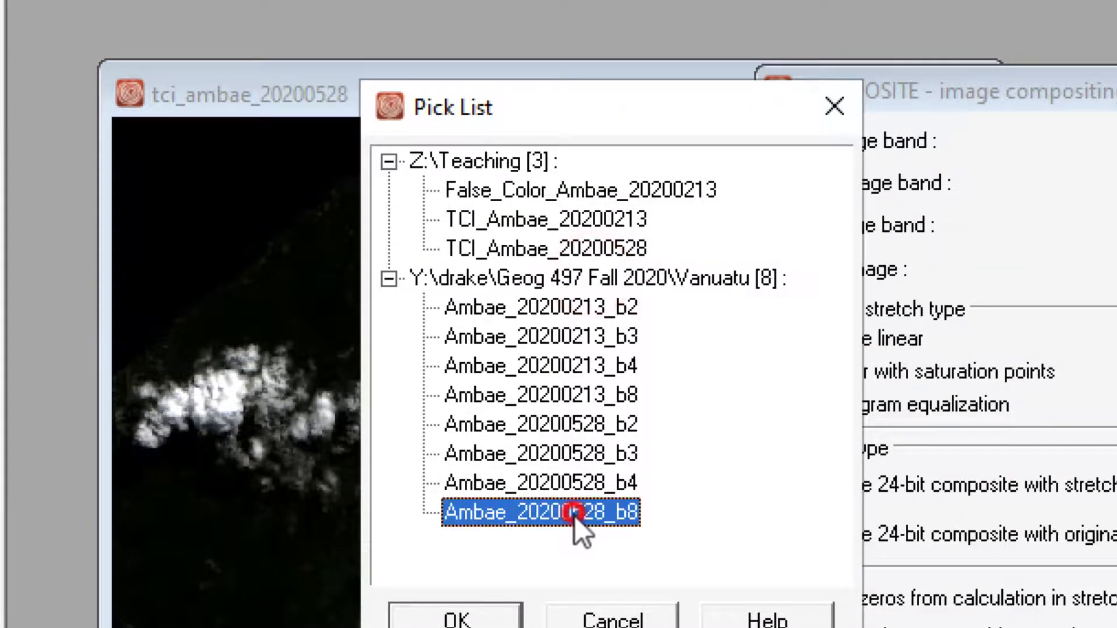
double_click(574, 515)
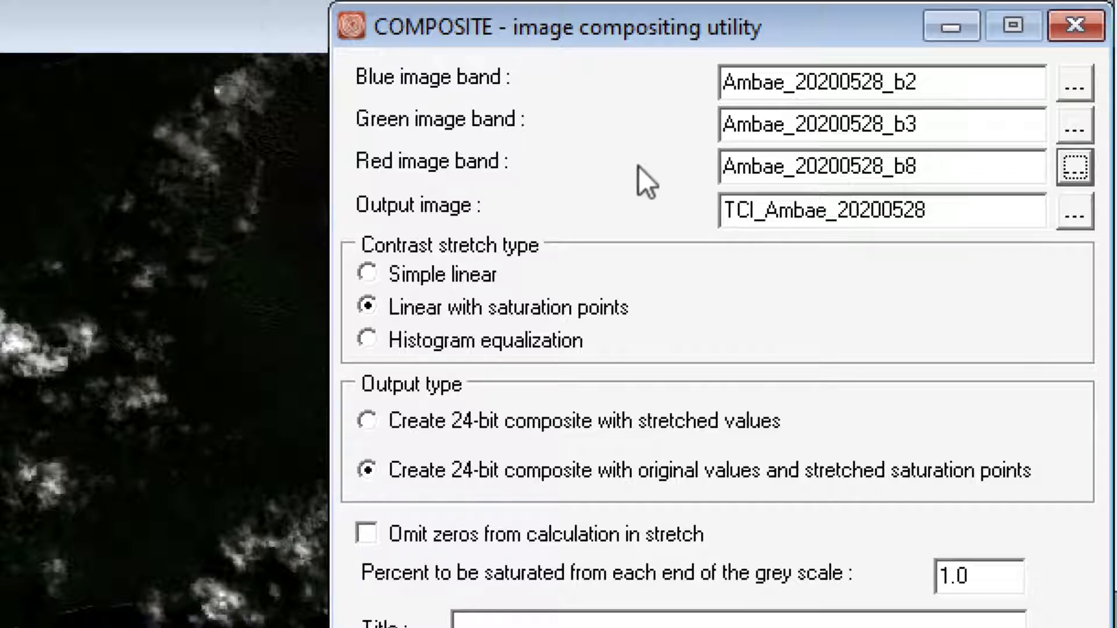
Create the composite as False_Color_Ambae_20200528 and place its window beside the 20200213 false-colour image
drag(756, 210, 687, 224)
text(False_C)
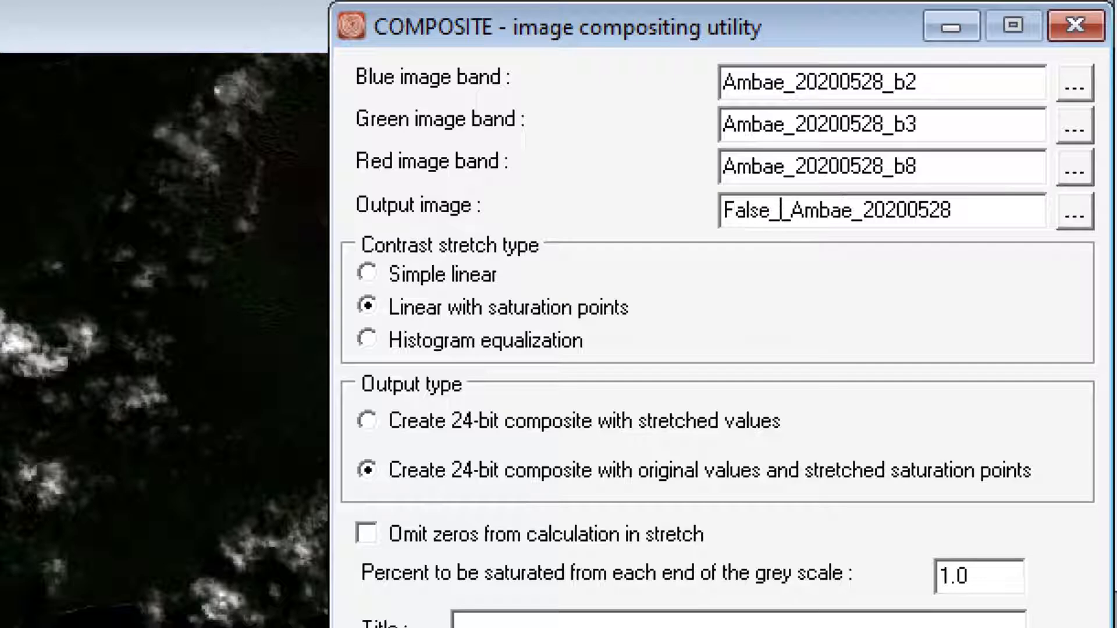
text(olor)
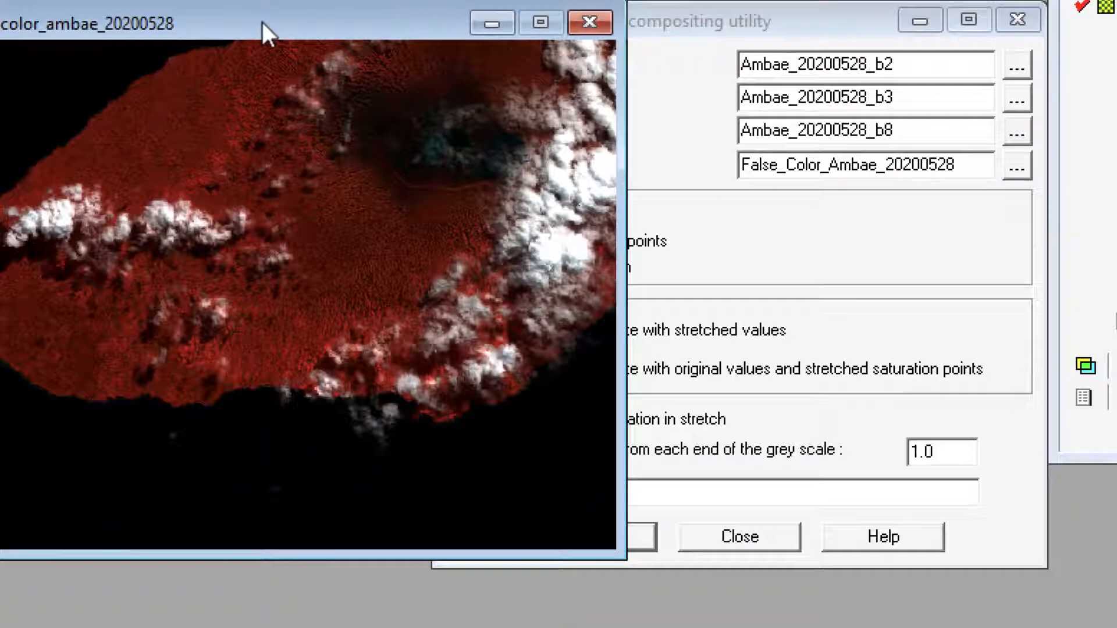
drag(228, 23, 878, 55)
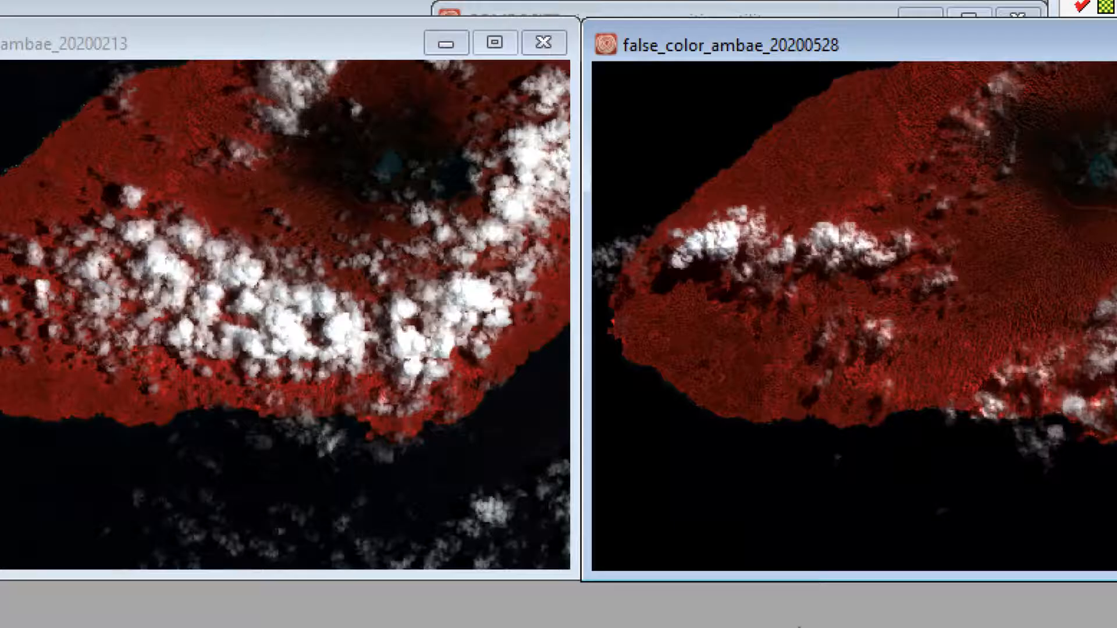